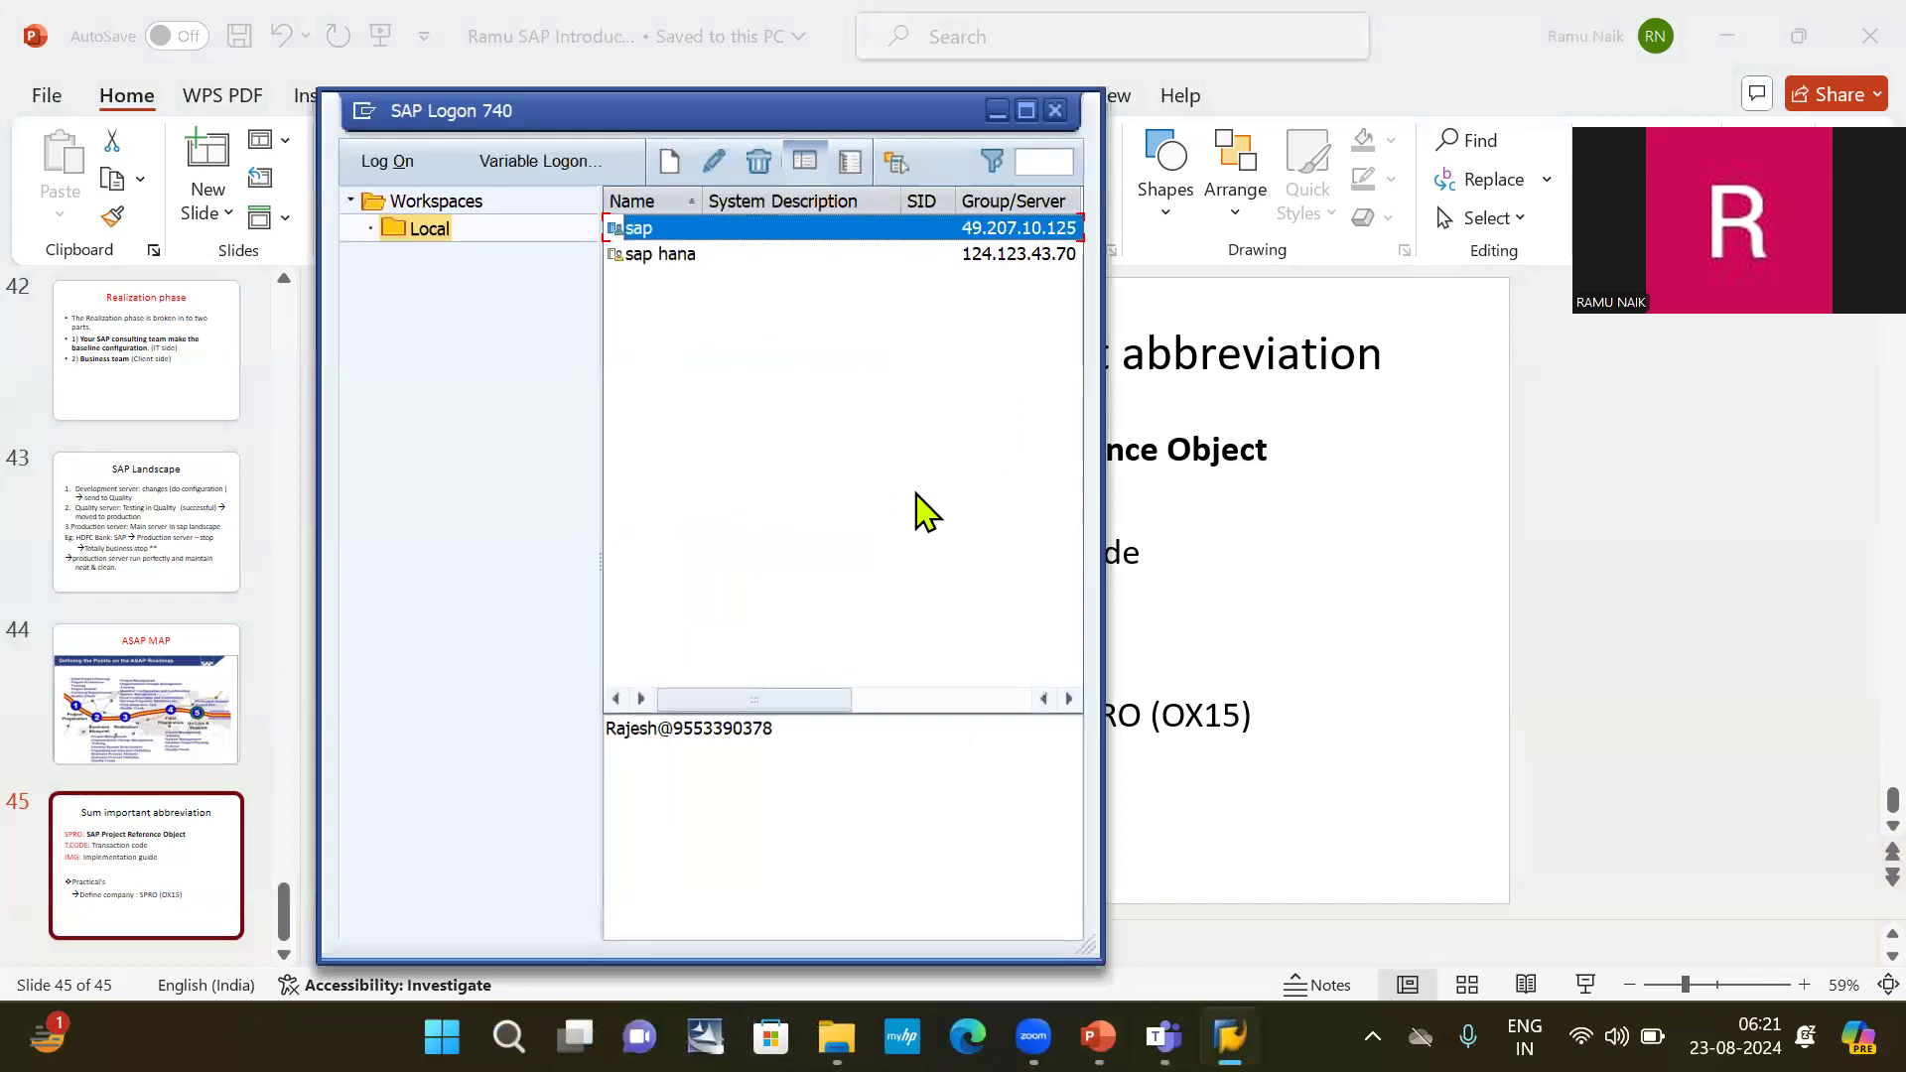
# Open the logon screen of the "sap" connection in the Local workspace.
pyautogui.tripleClick(851, 744)
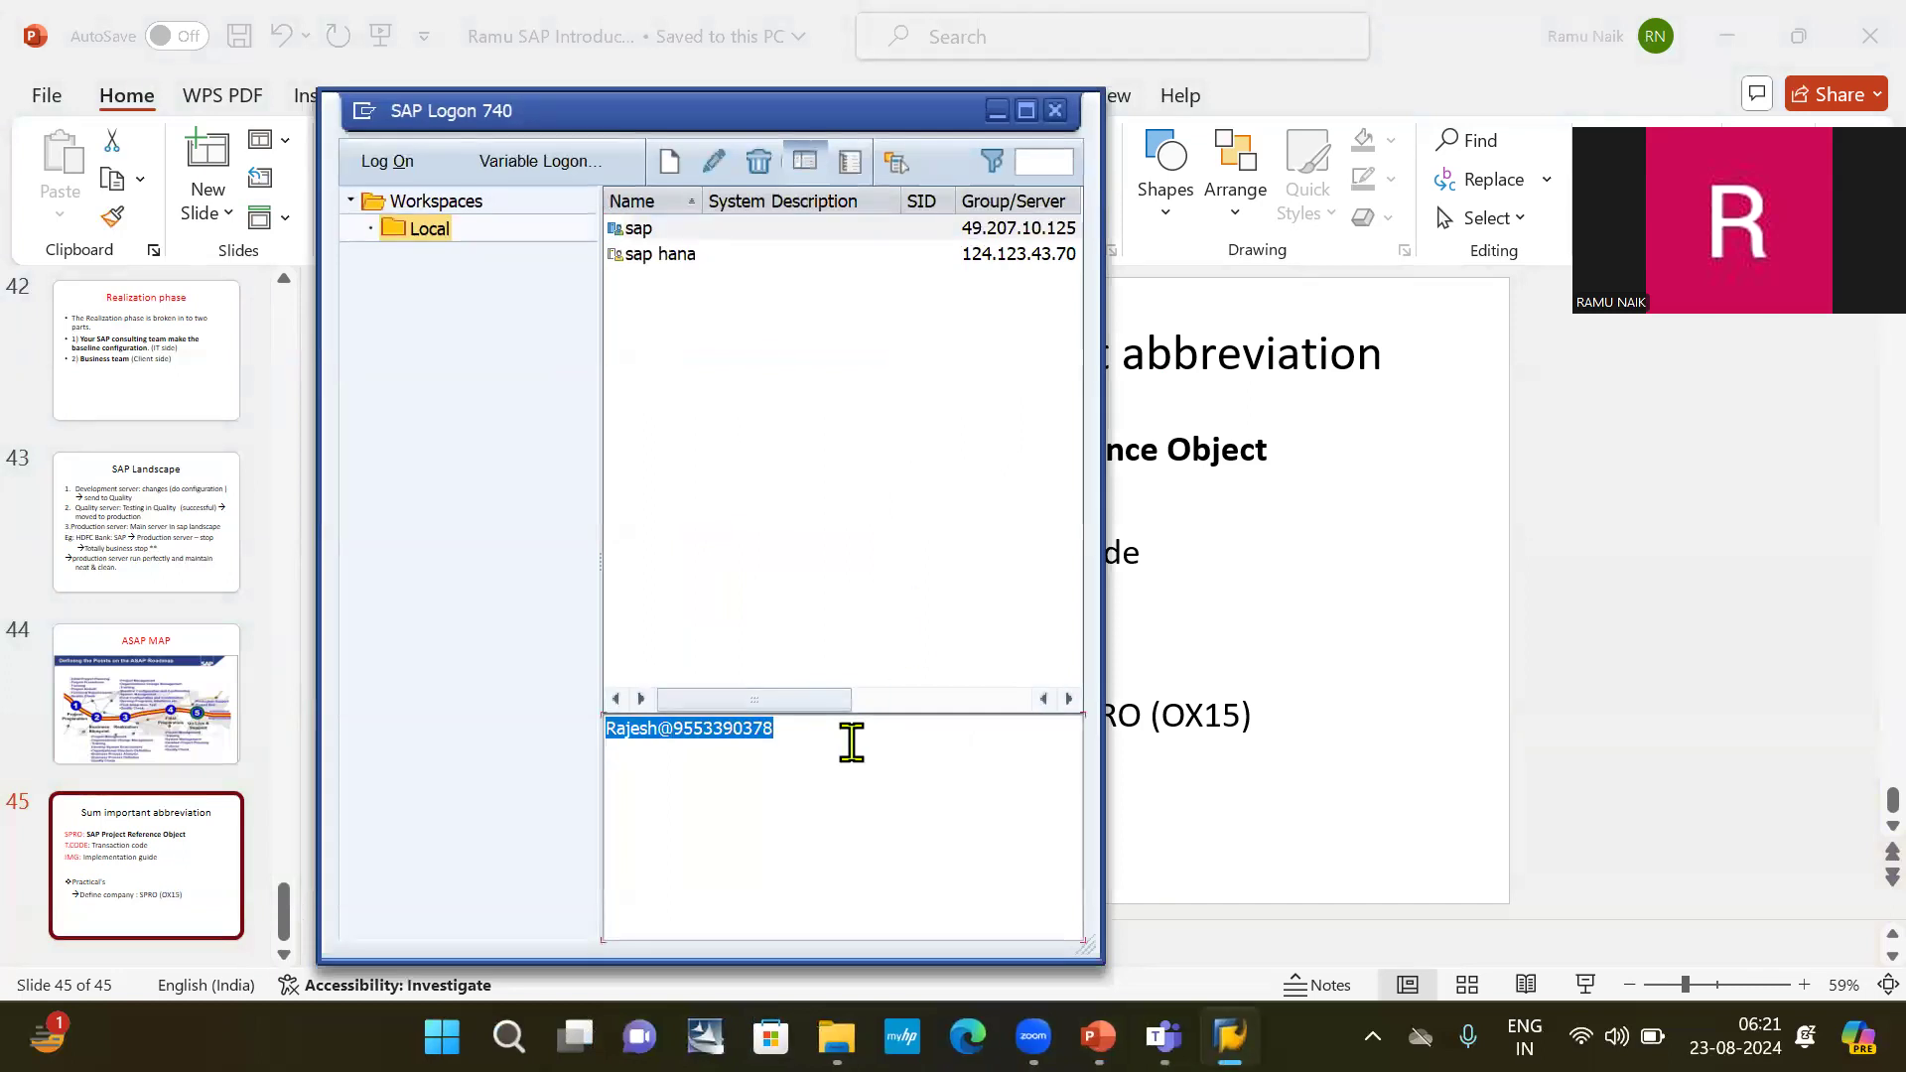
pyautogui.click(779, 234)
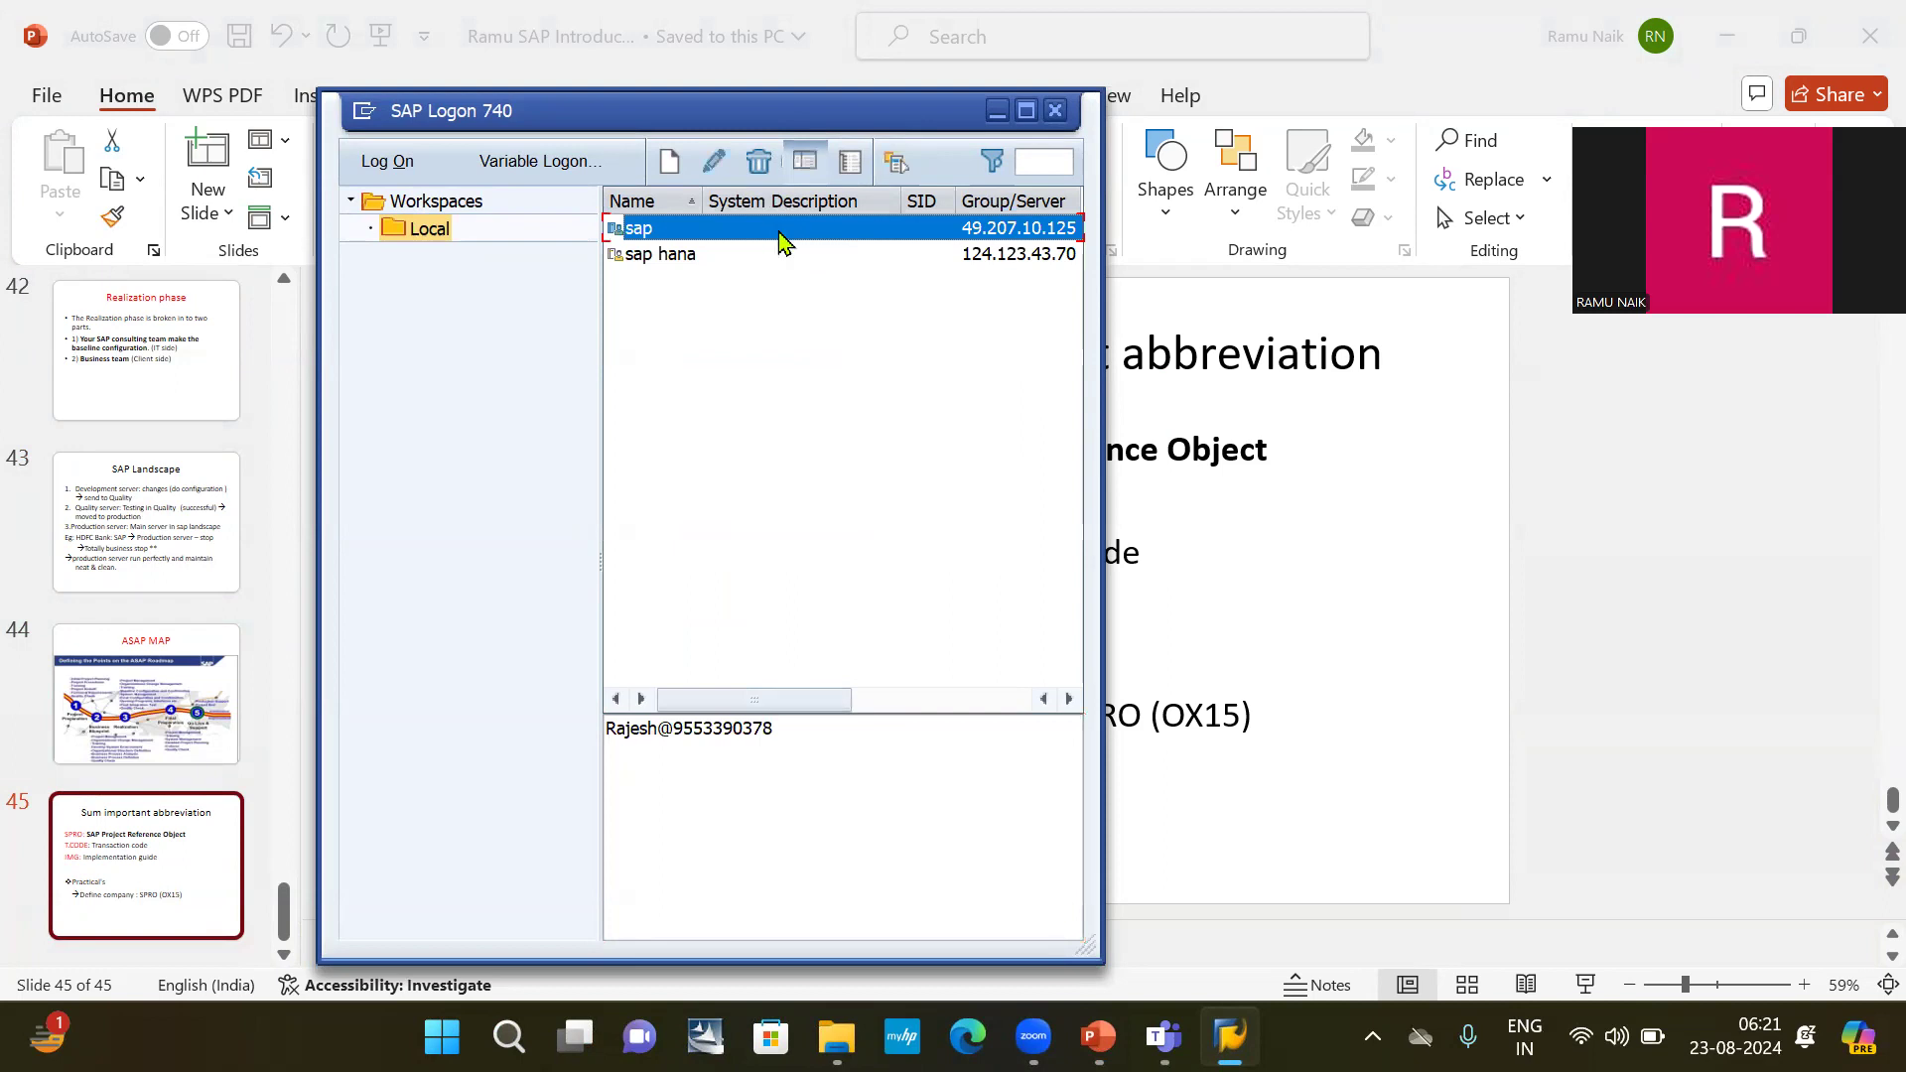
pyautogui.doubleClick(779, 235)
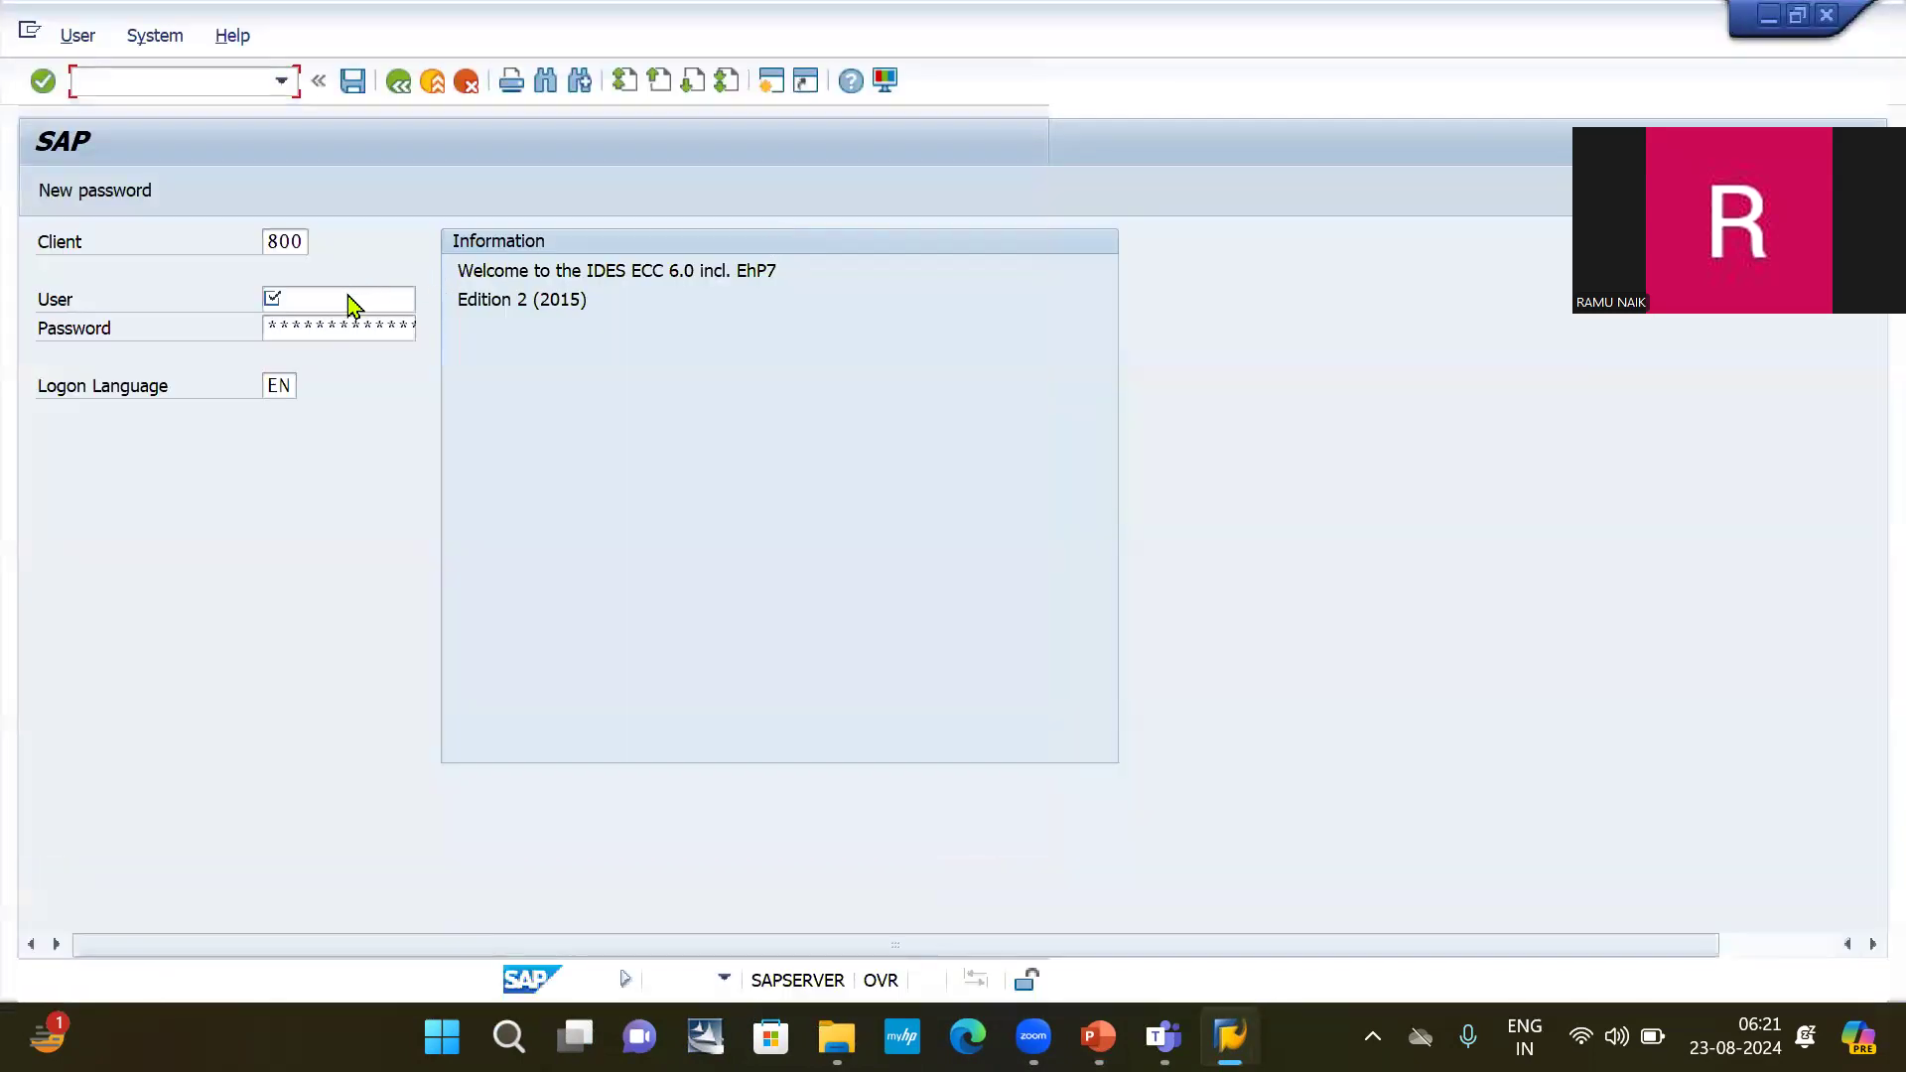
# Log on to client 800 with the first suggested user ID and its account password.
pyautogui.click(348, 301)
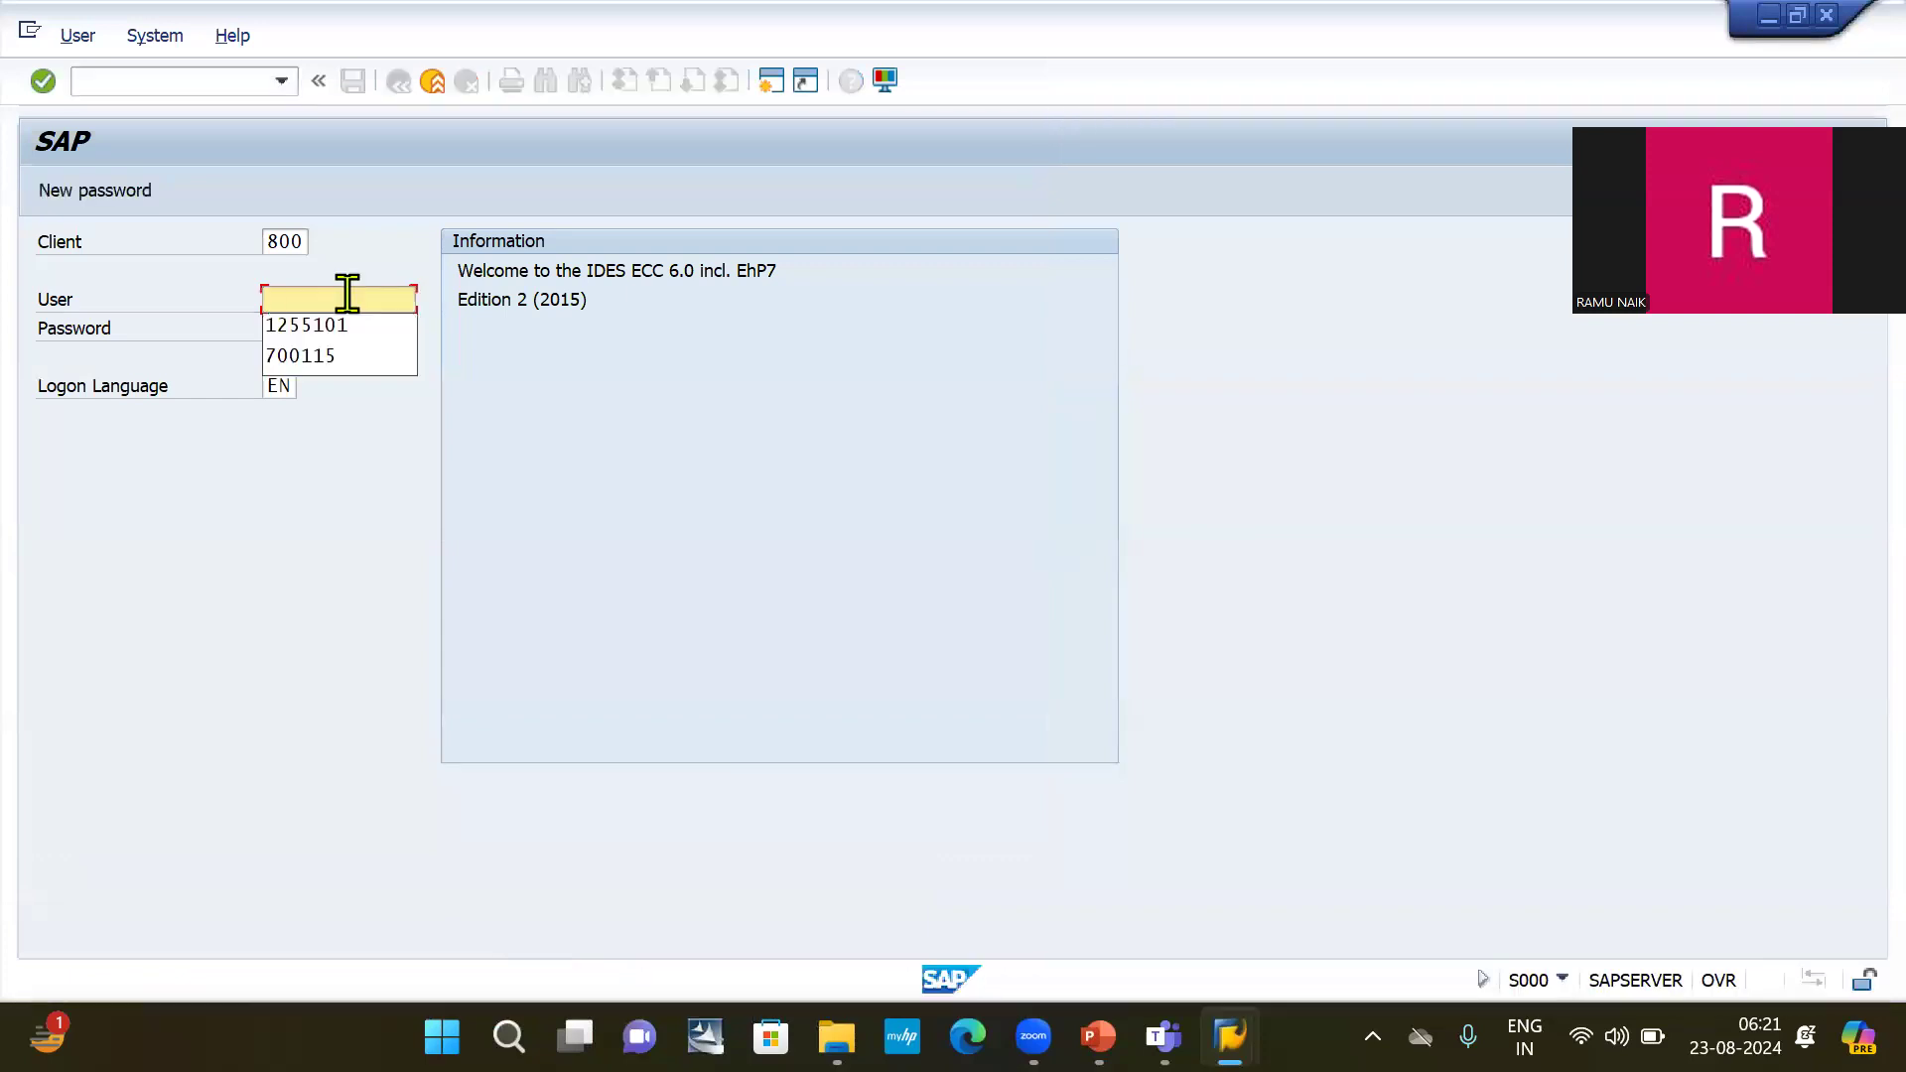
pyautogui.press('Down')
pyautogui.press('Return')
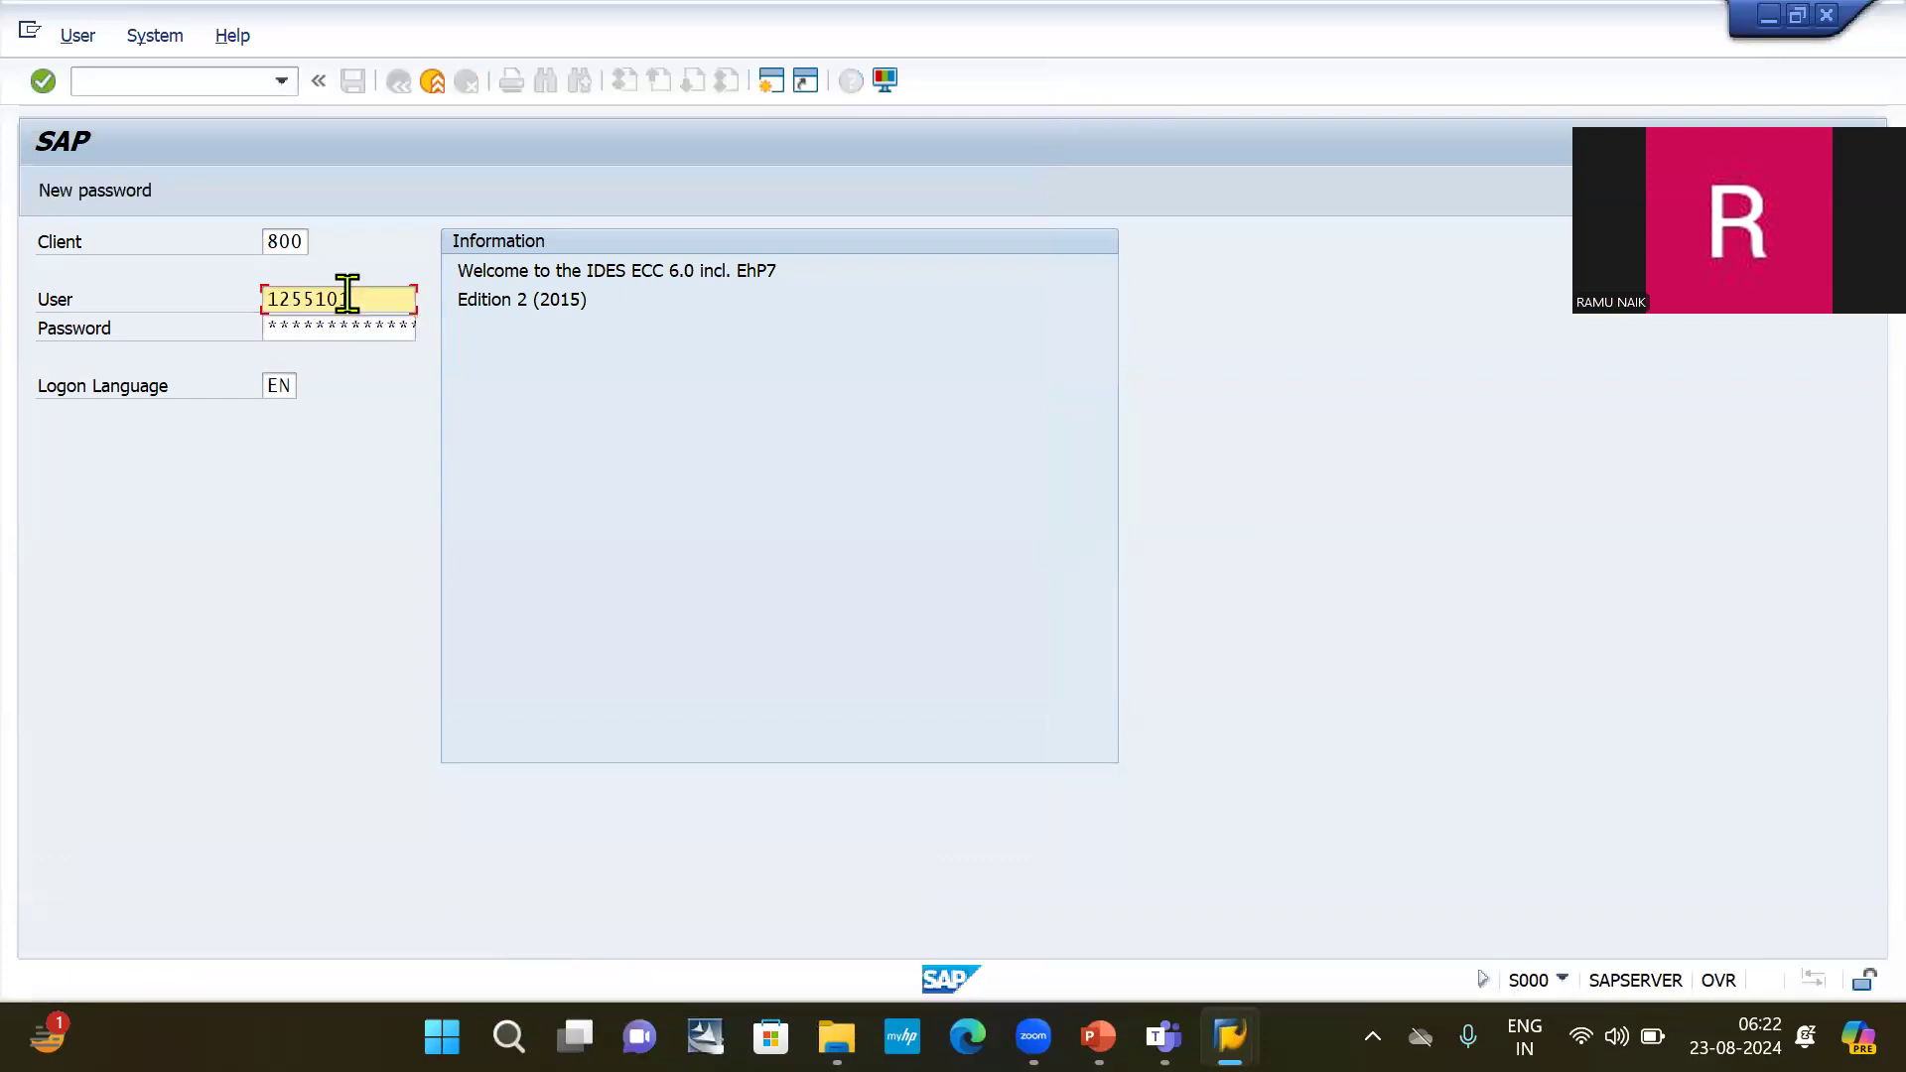
pyautogui.press('Tab')
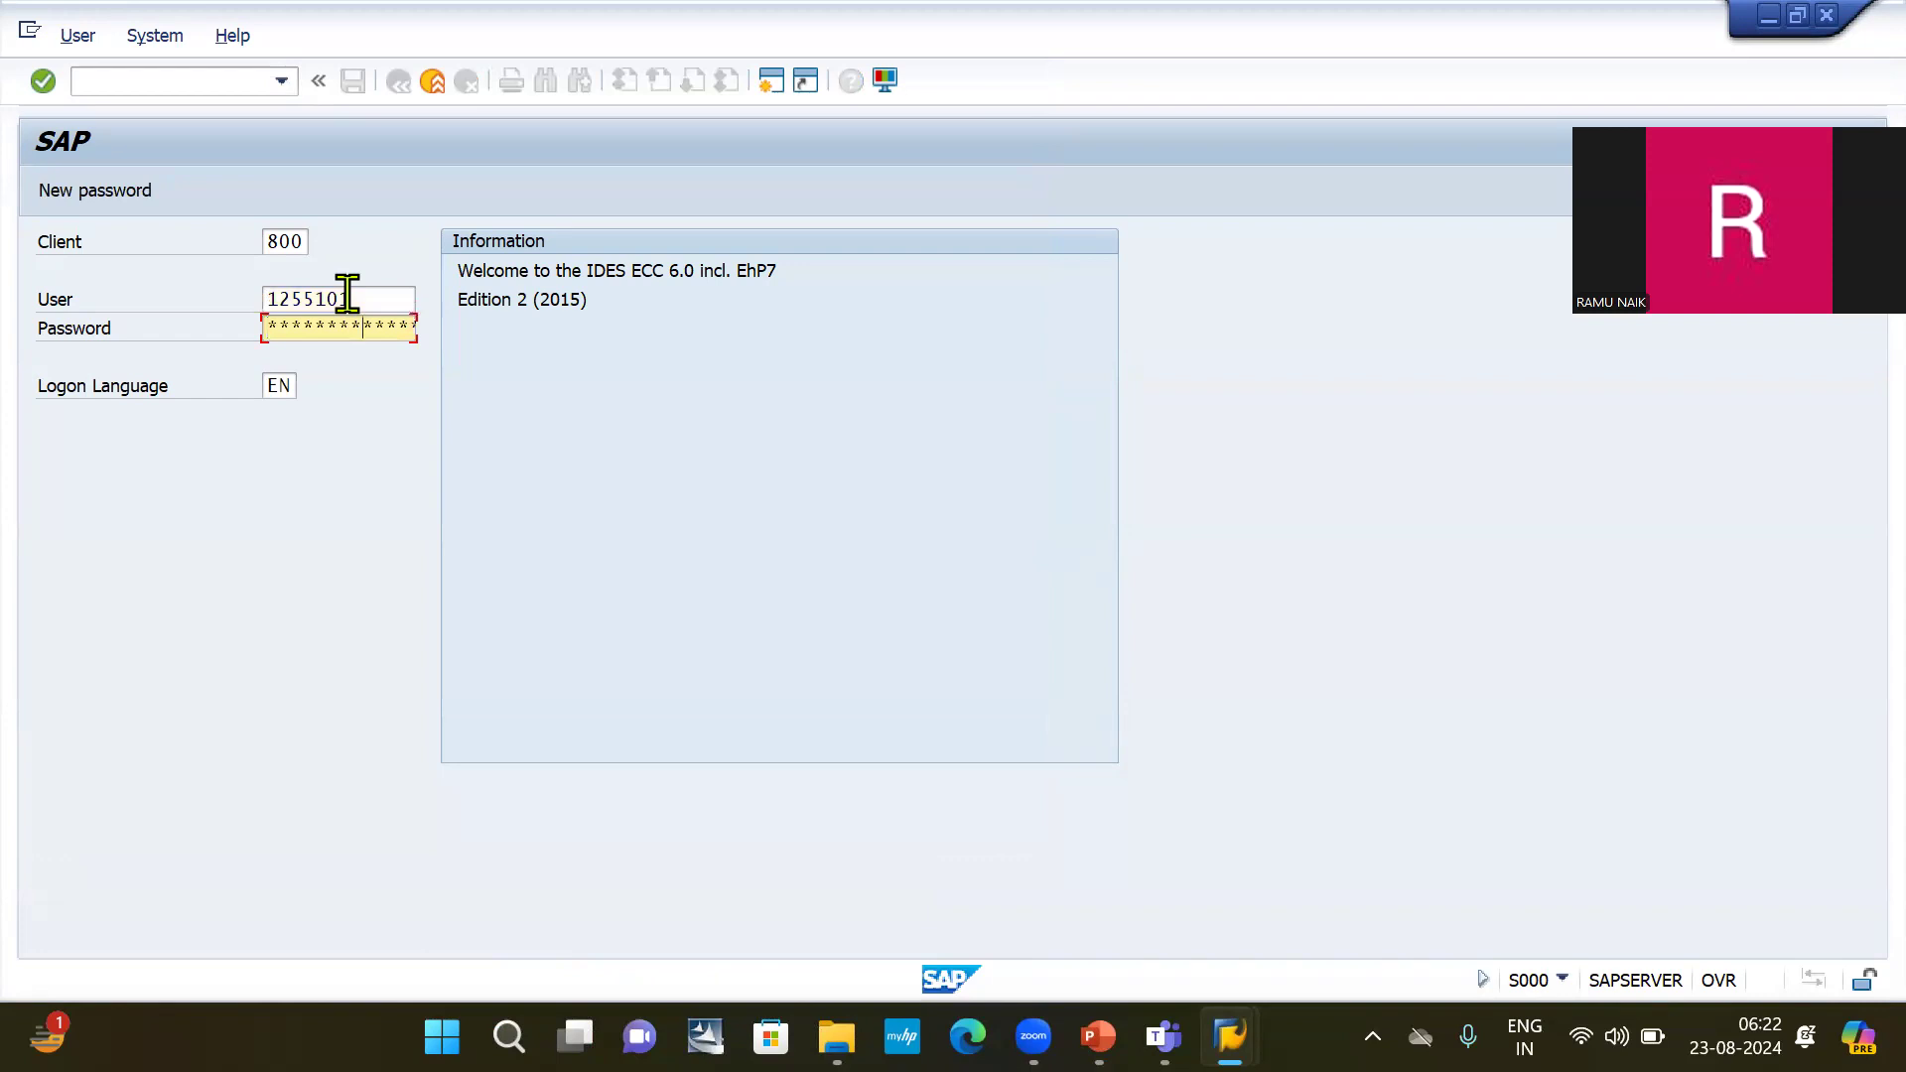
pyautogui.press('Return')
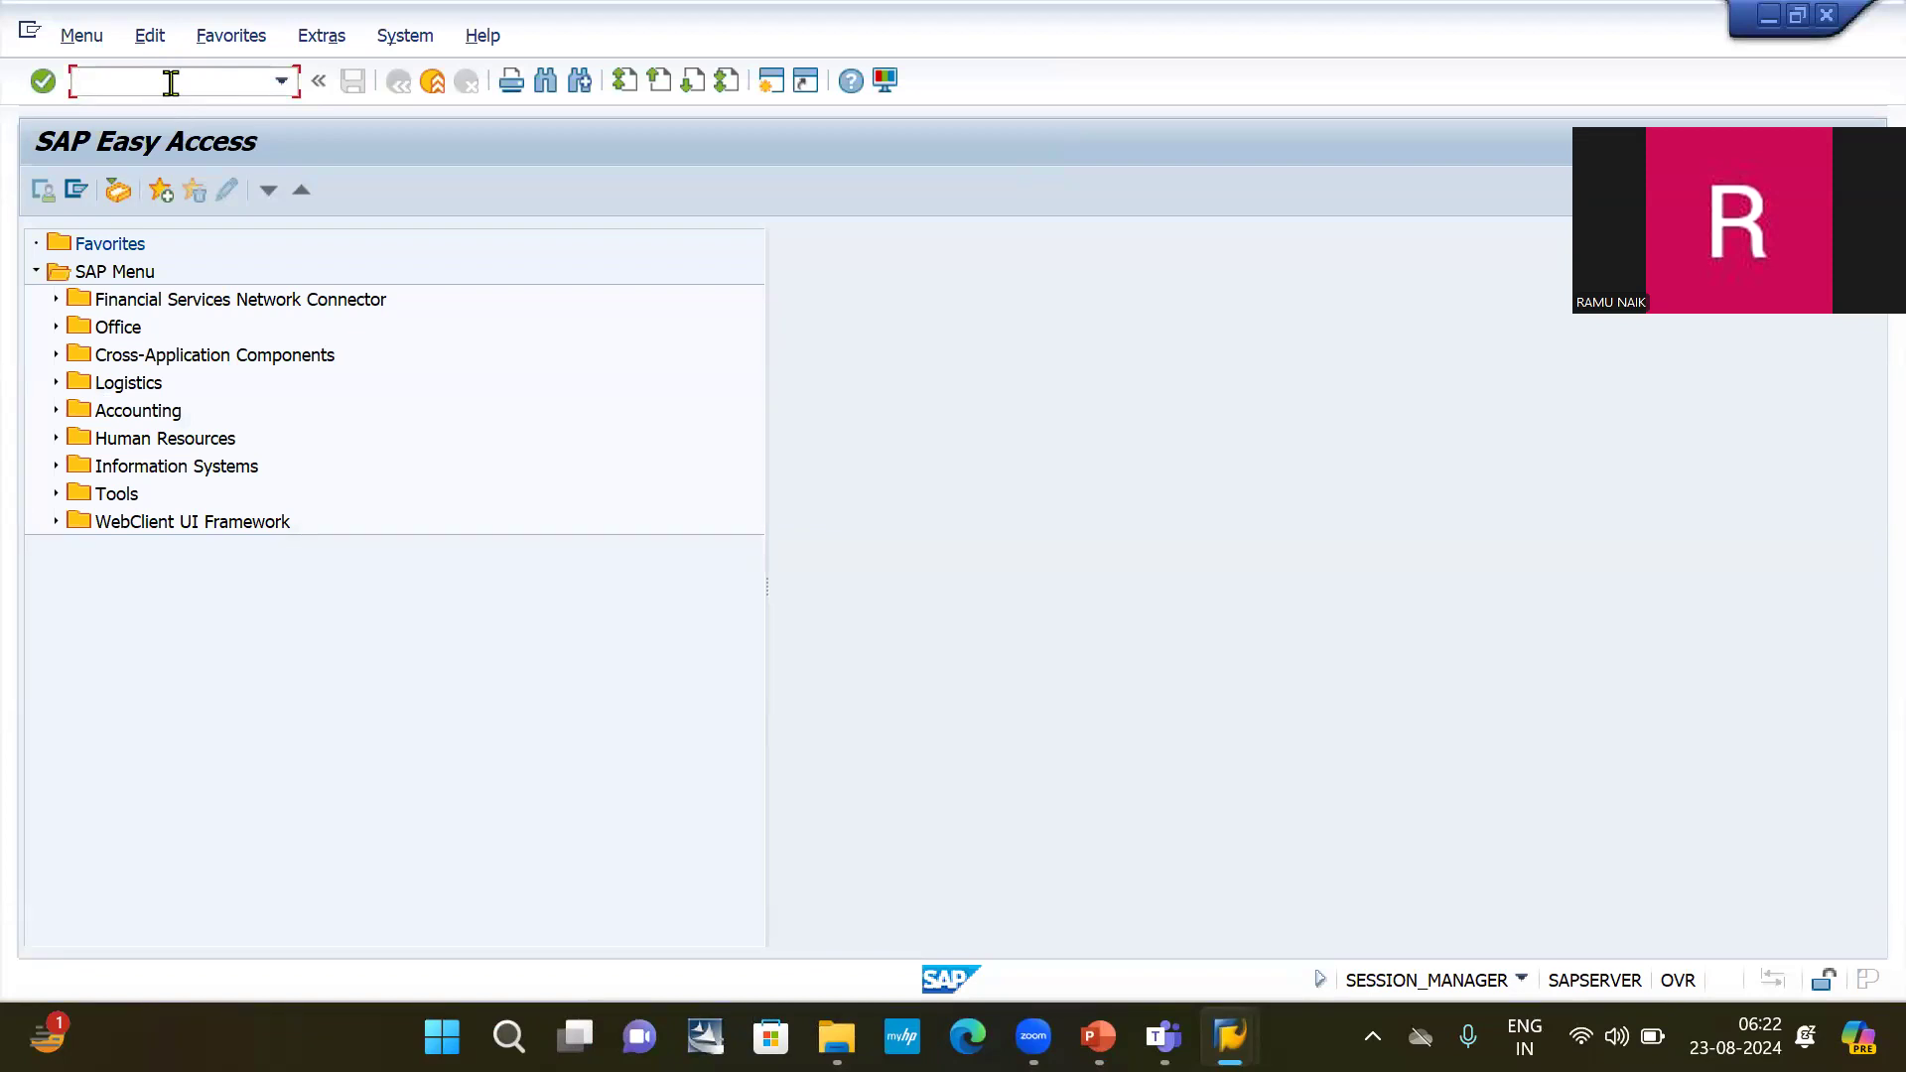
# Start transaction SPRO and display the SAP Reference IMG.
pyautogui.write('spro')
pyautogui.press('Return')
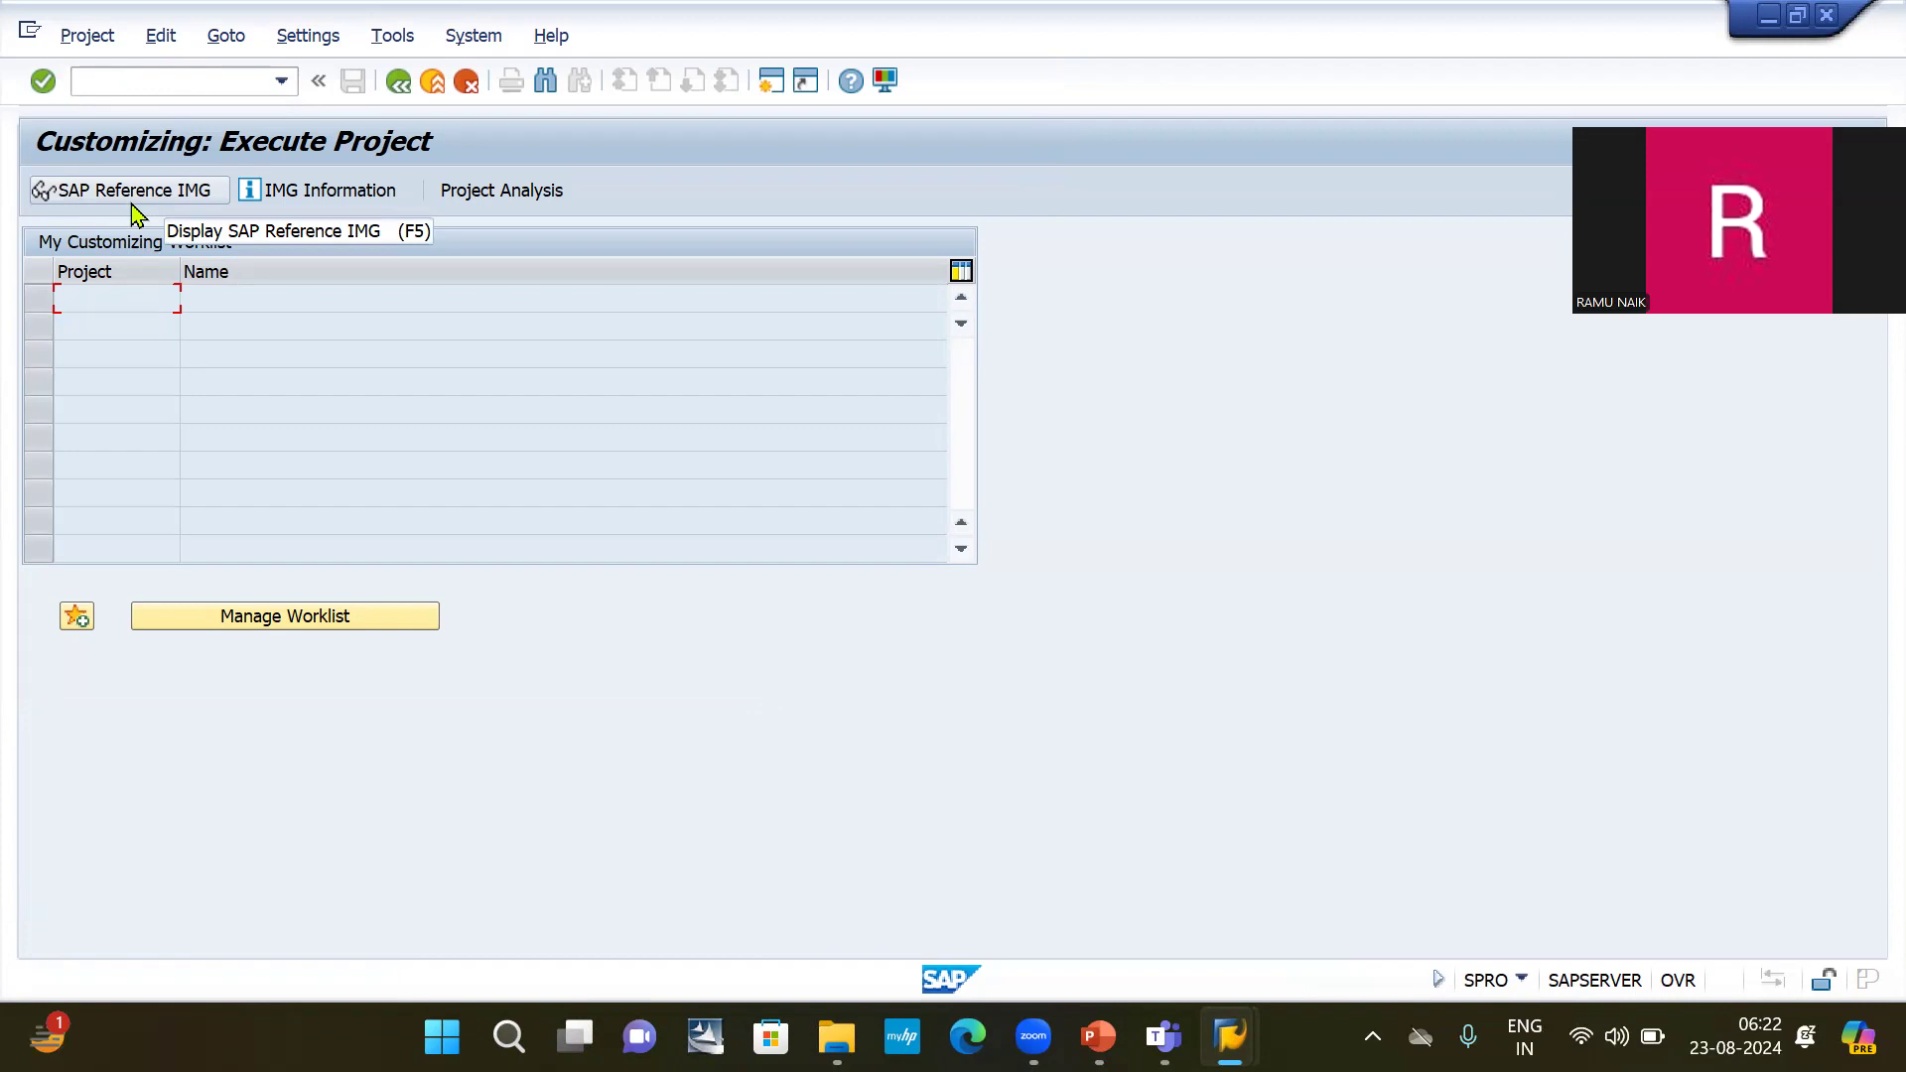
pyautogui.click(175, 198)
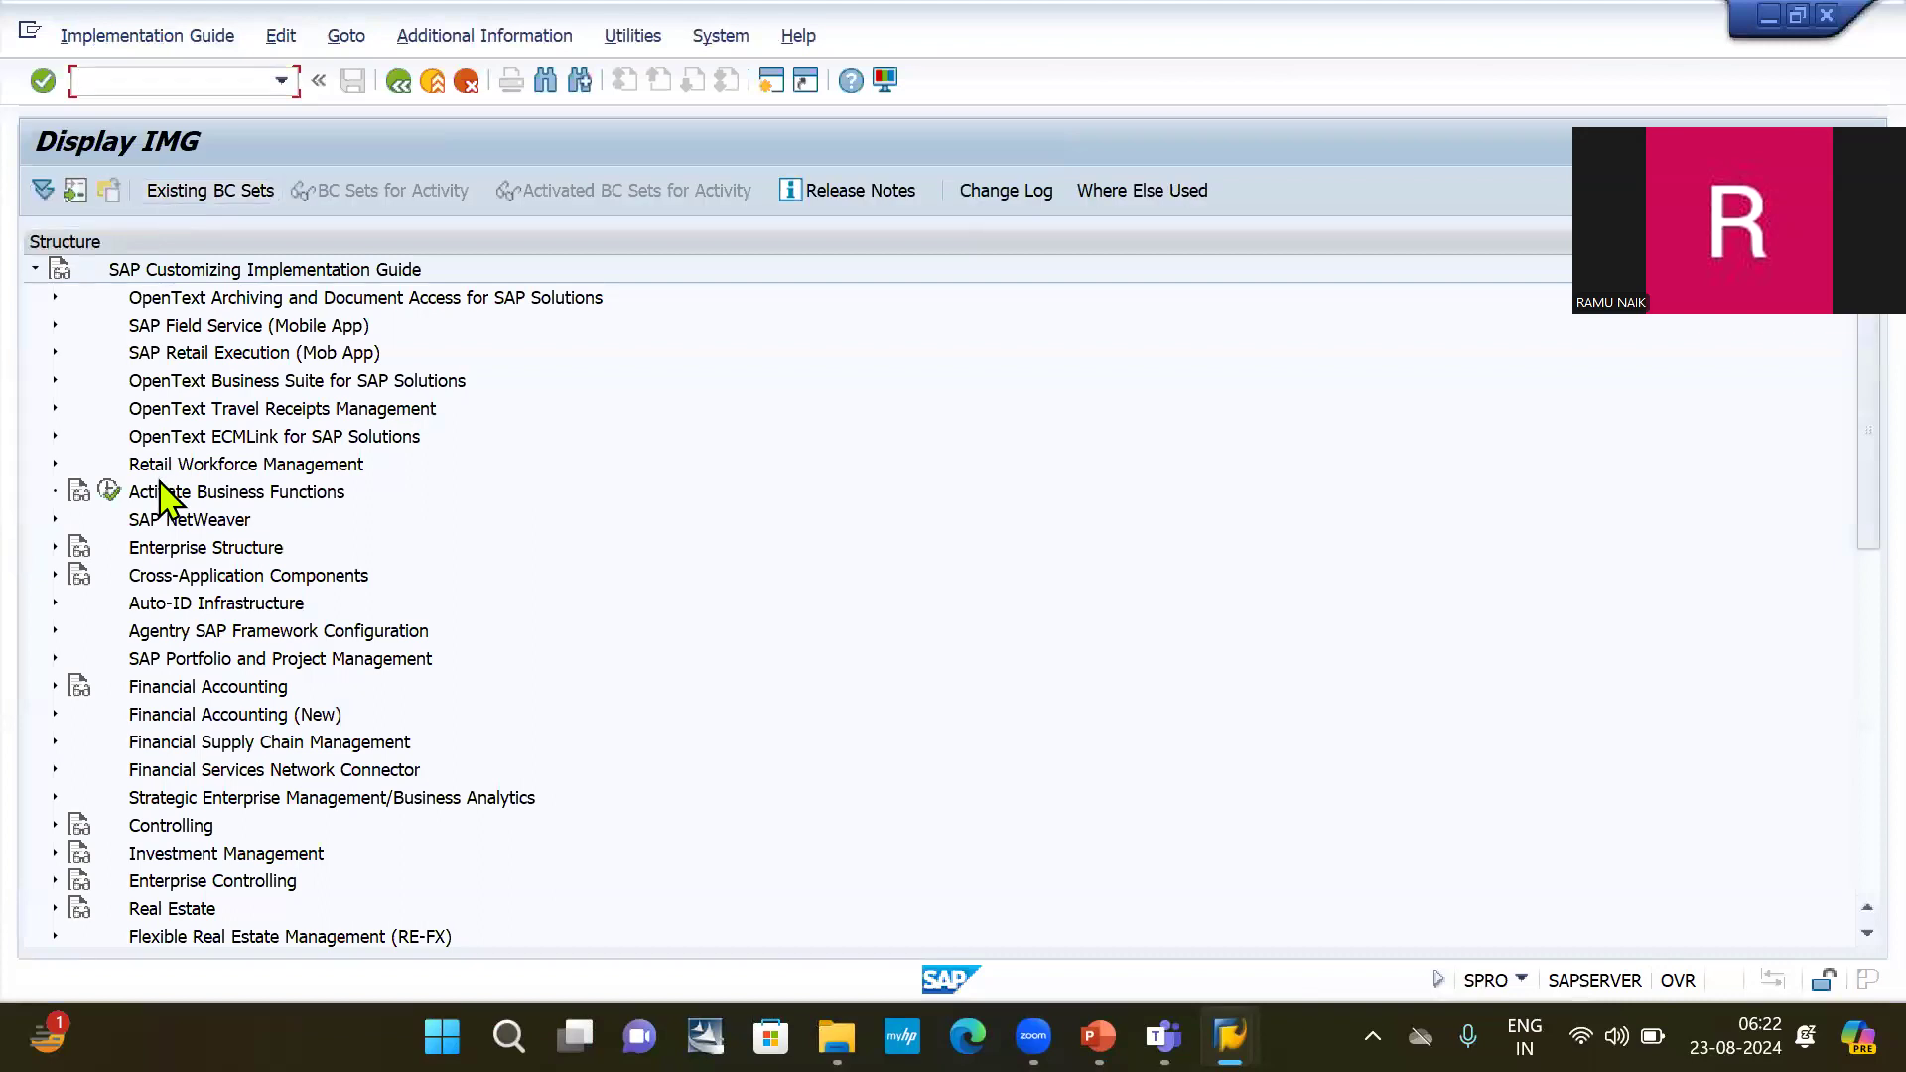
# Look through the main areas of the SAP Customizing Implementation Guide, from Enterprise Structure to SAP Banking.
pyautogui.scroll(-3, 110, 642)
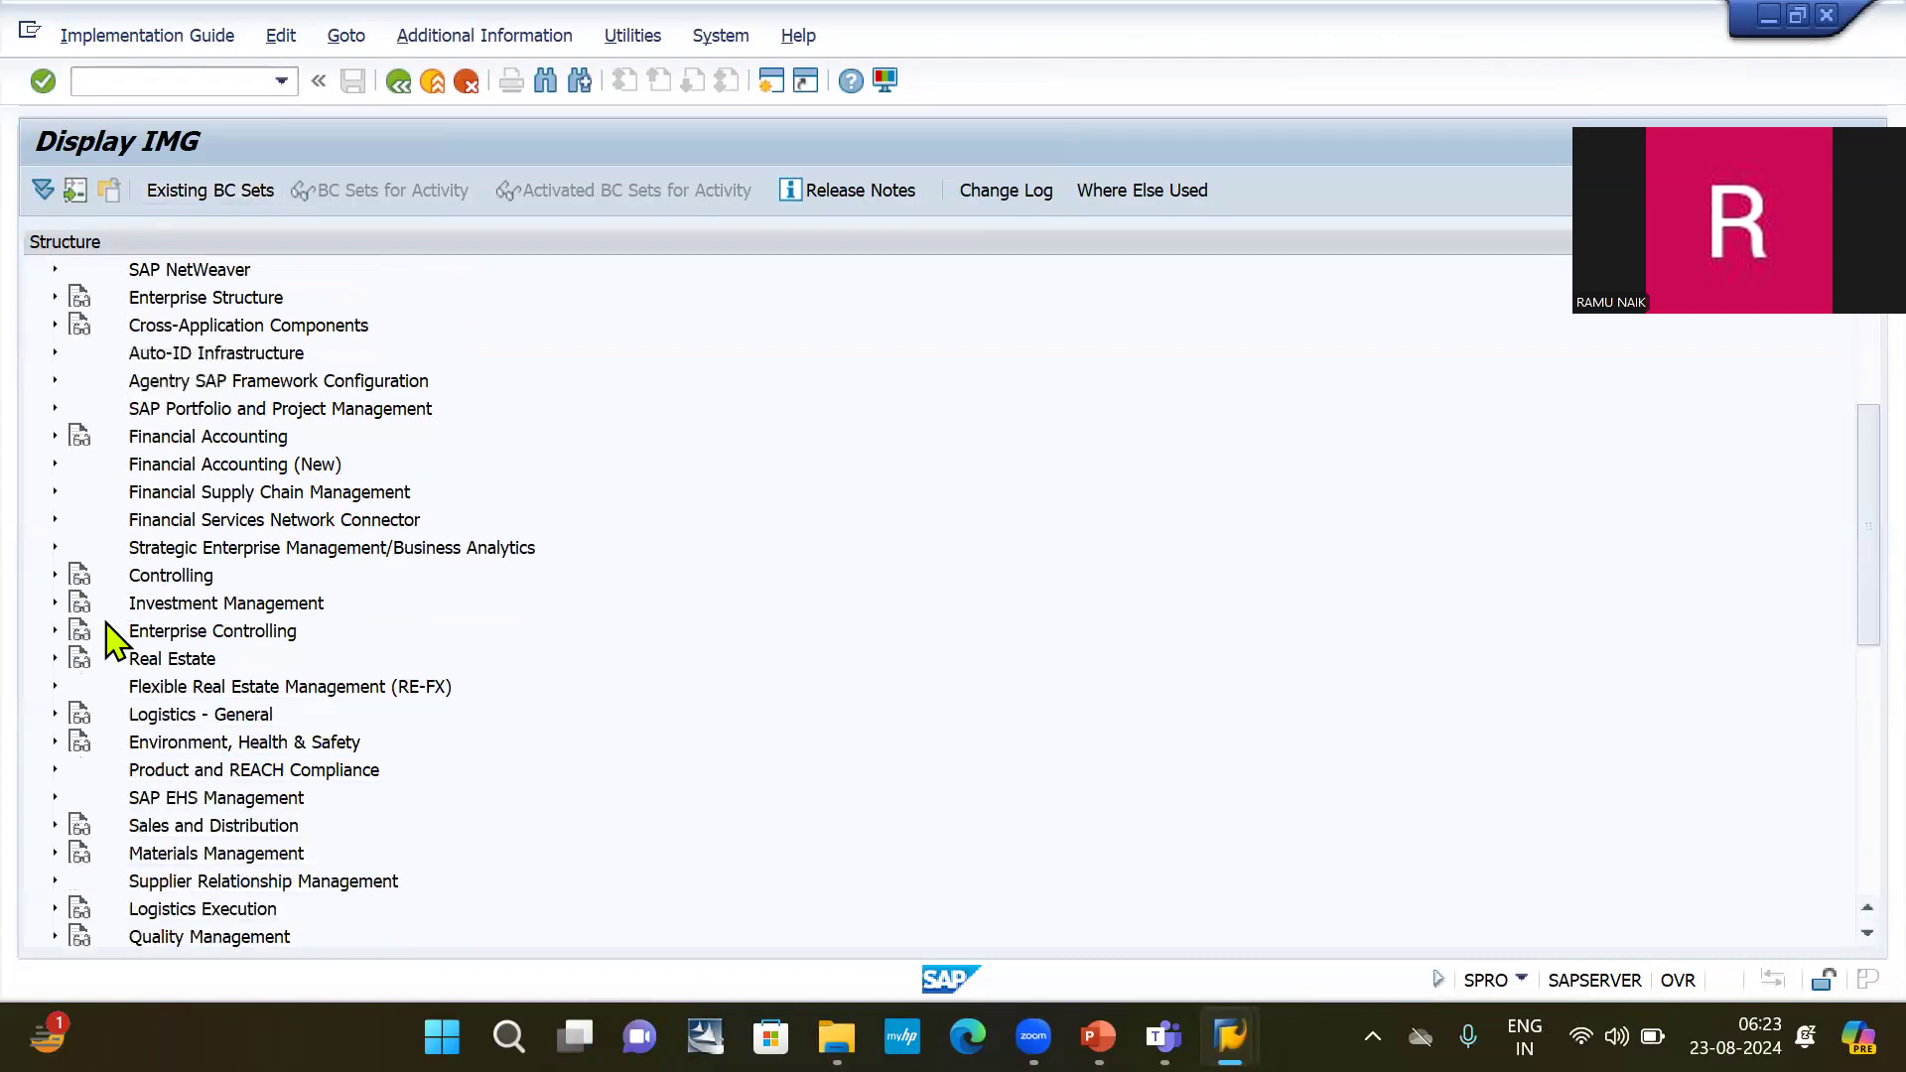
pyautogui.scroll(-8, 110, 642)
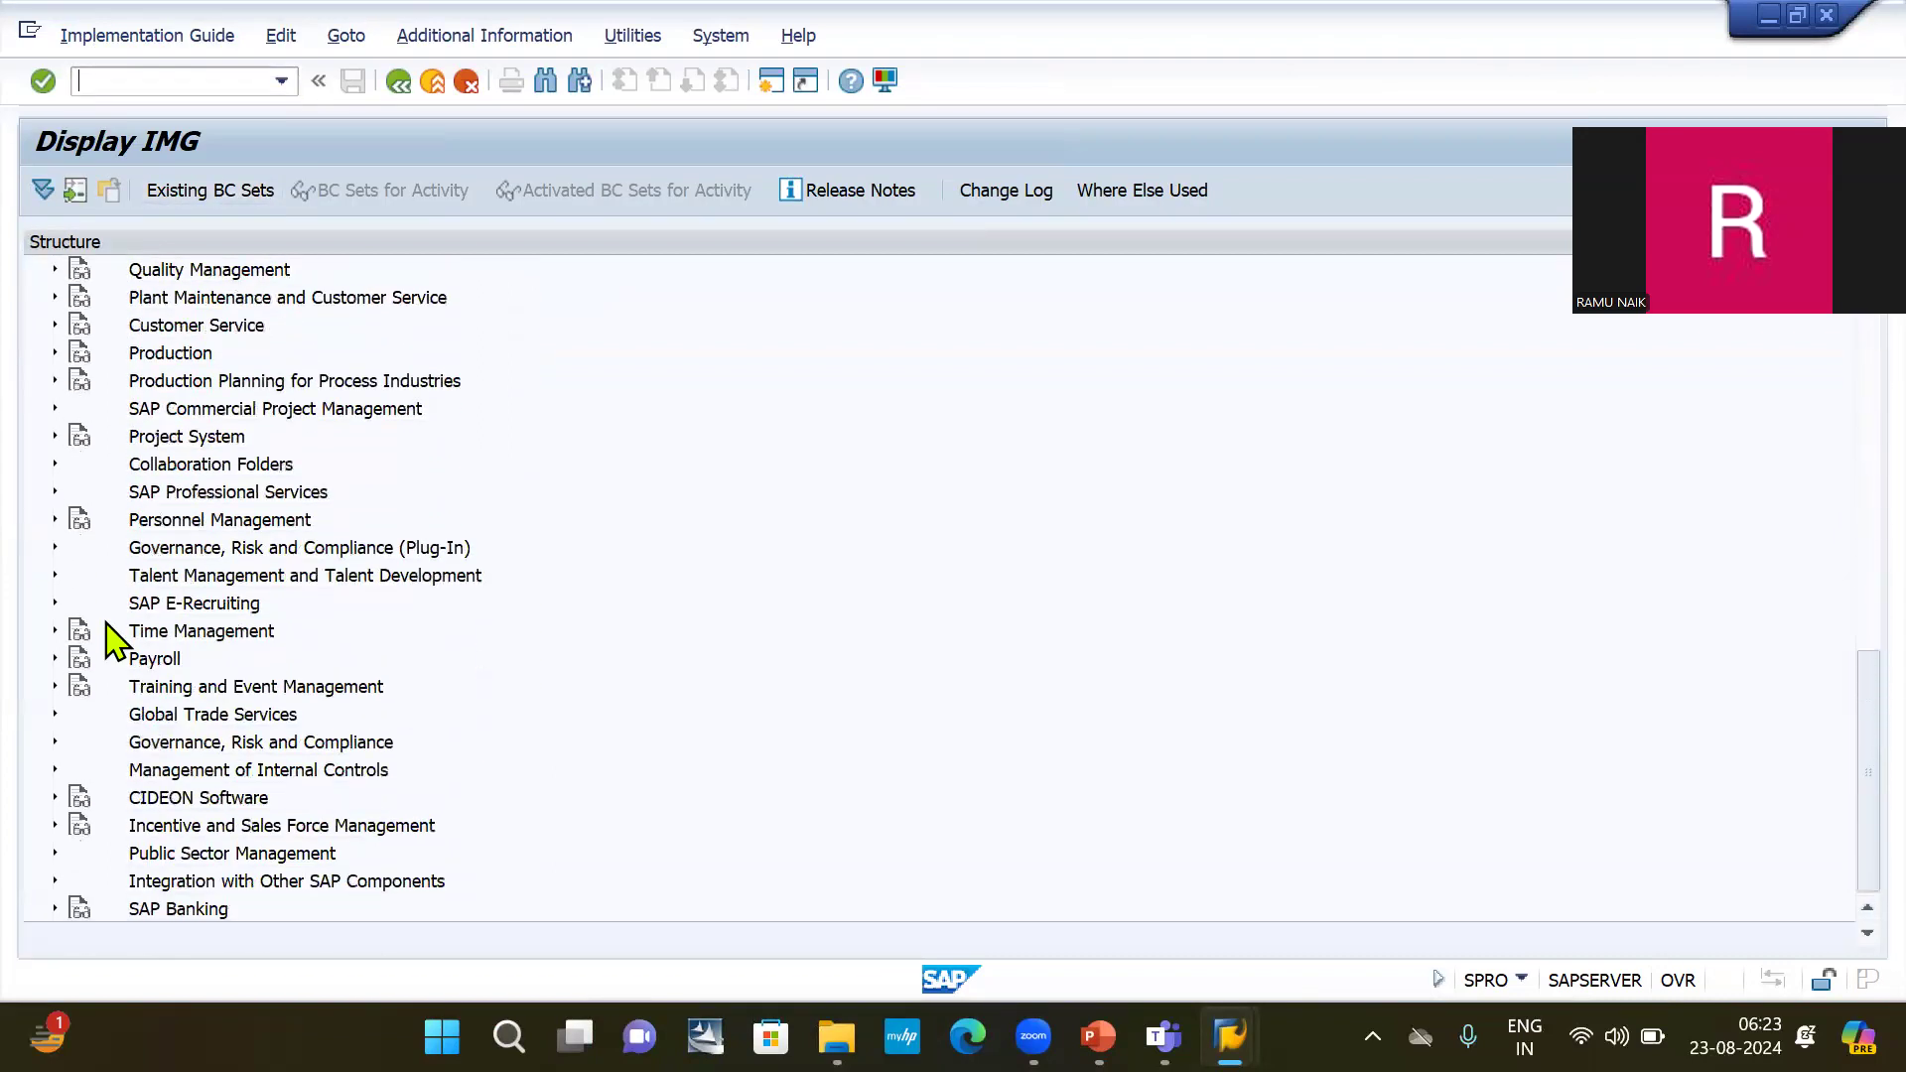
pyautogui.scroll(11, 107, 625)
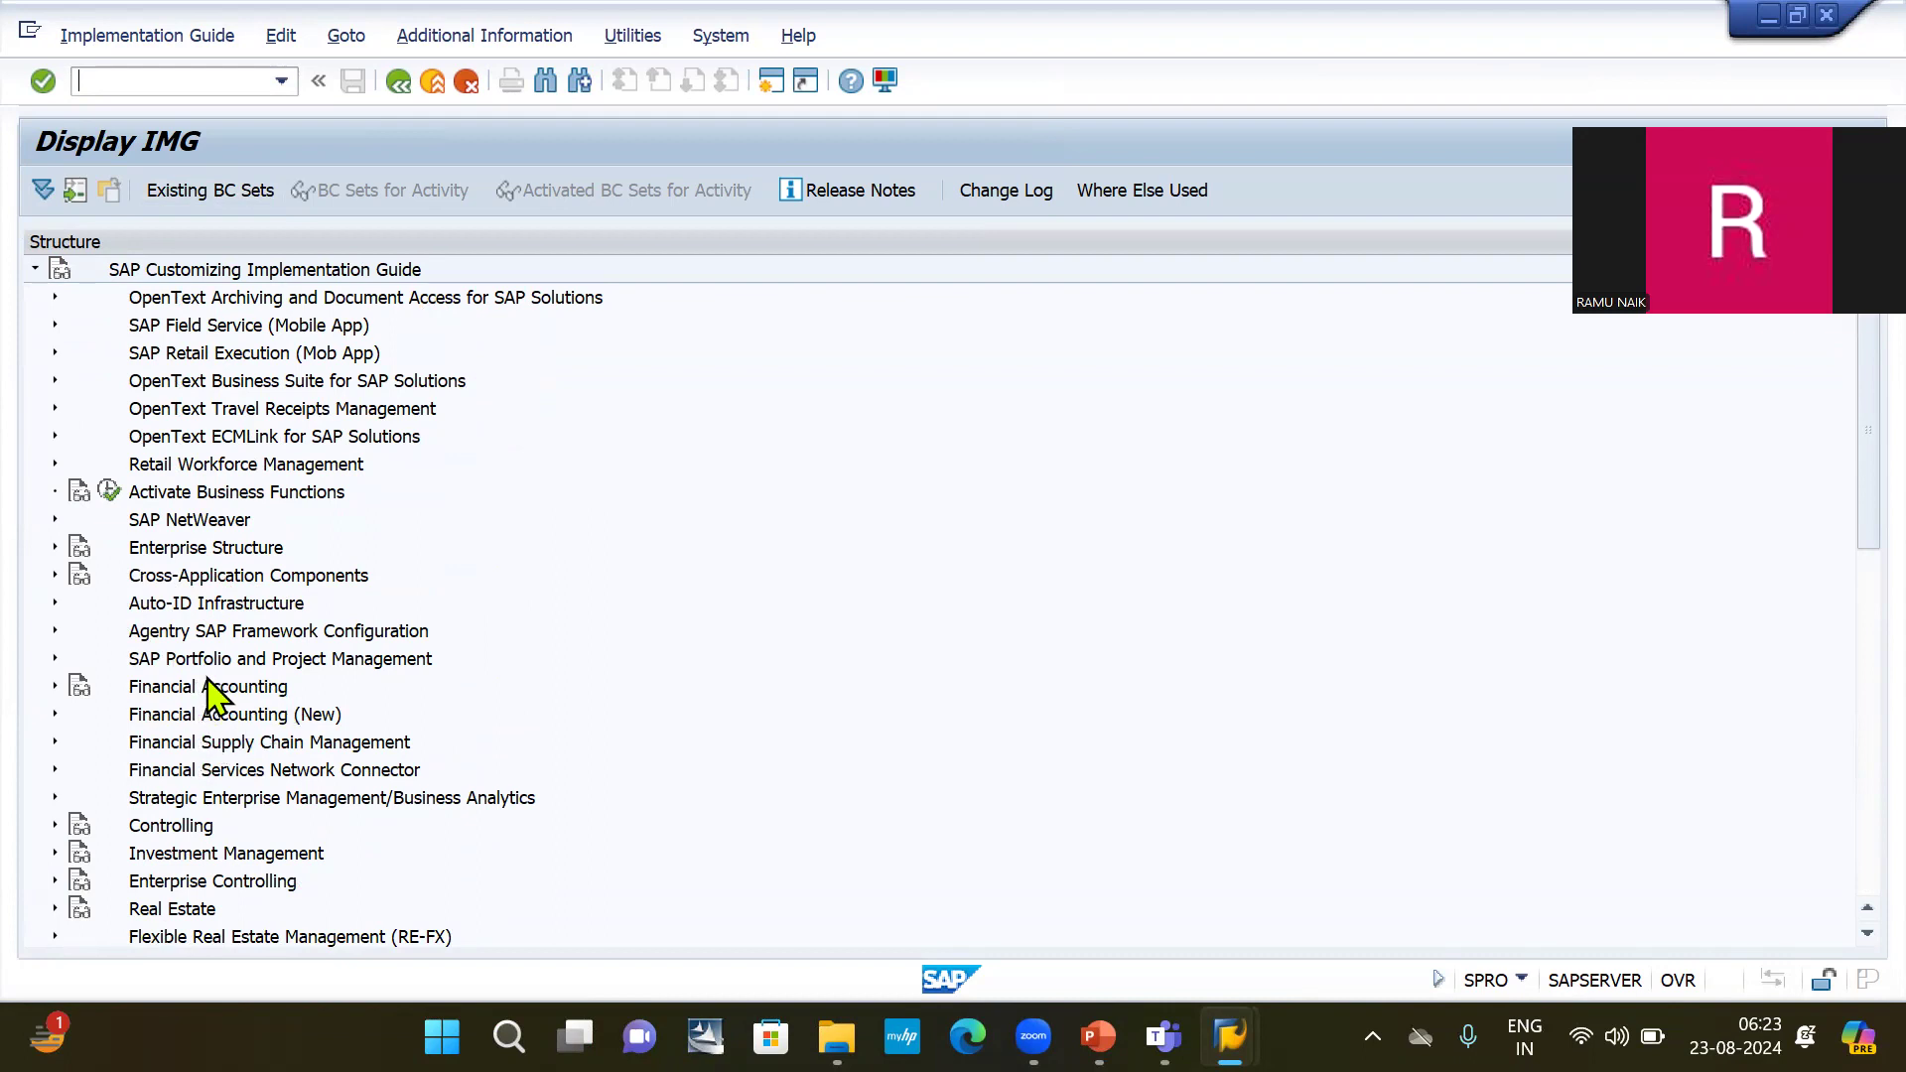
pyautogui.scroll(-4, 211, 690)
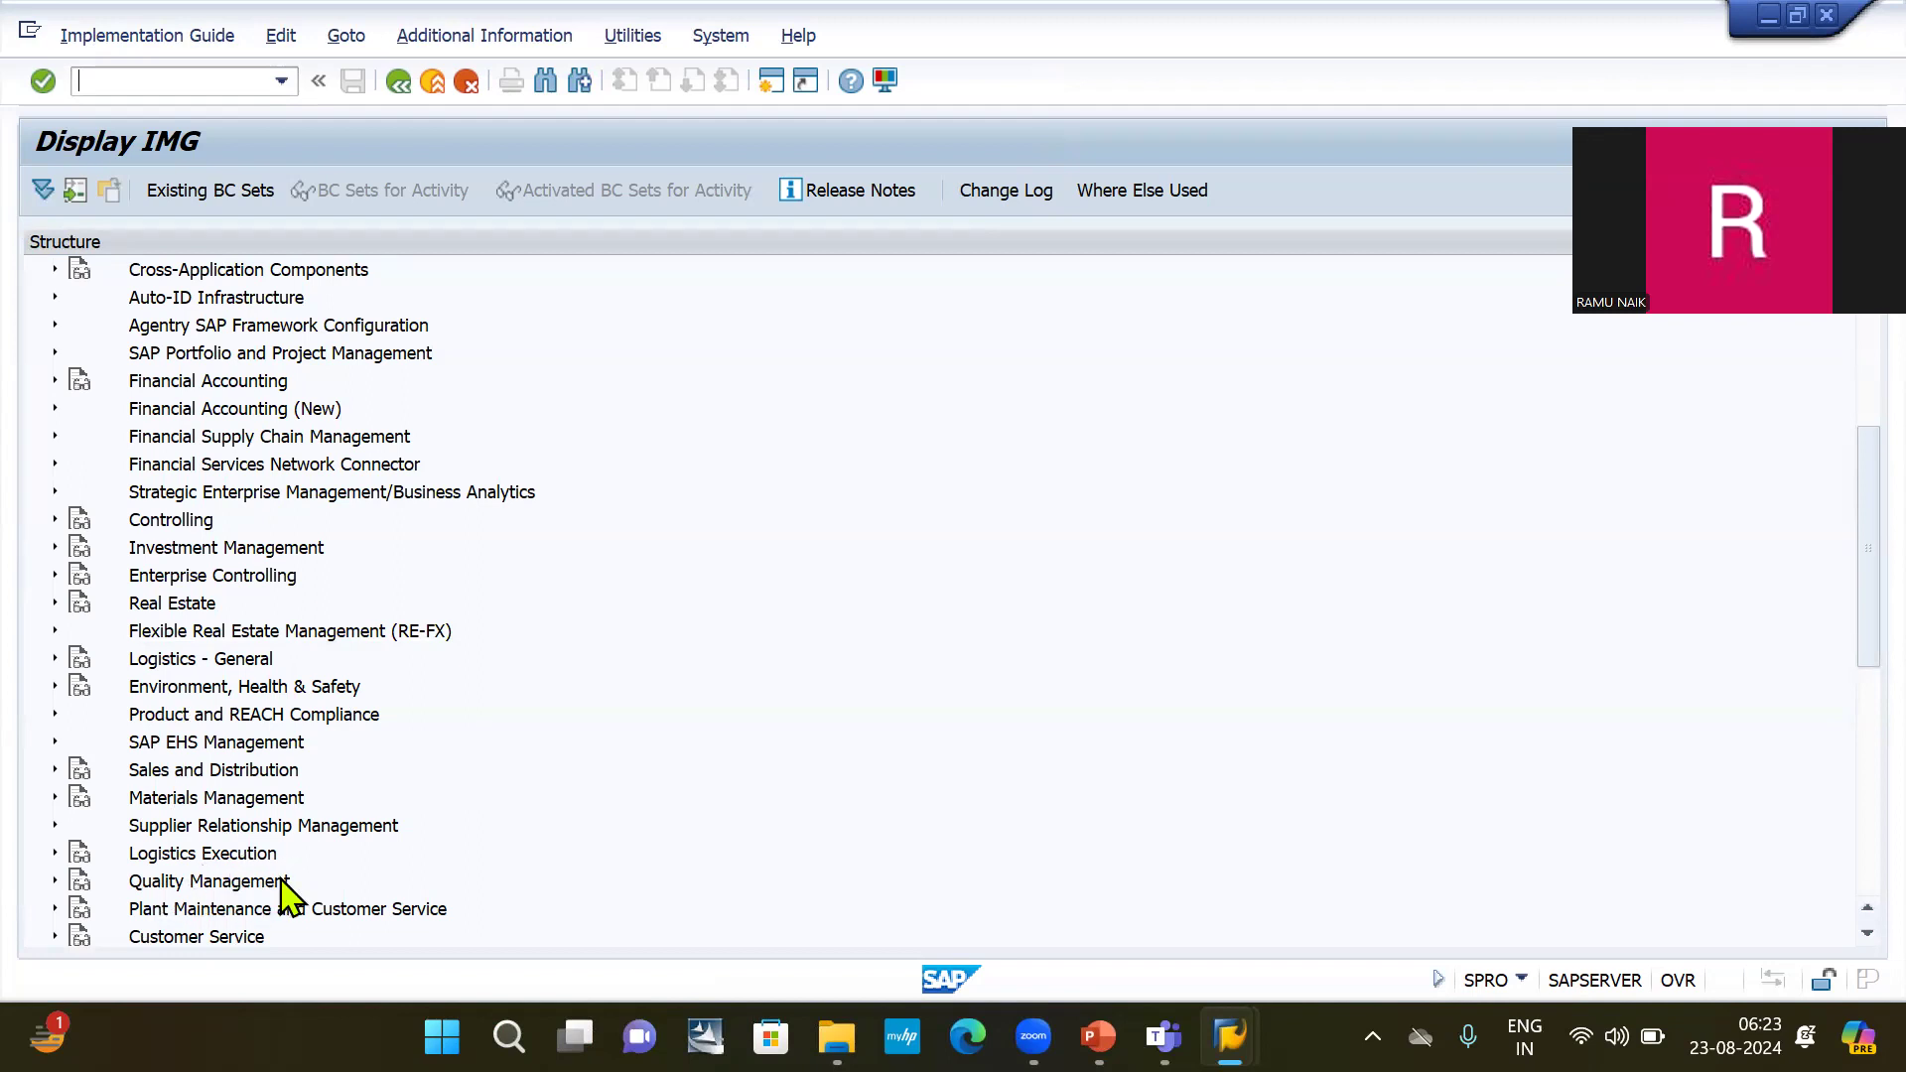
pyautogui.scroll(-3, 281, 906)
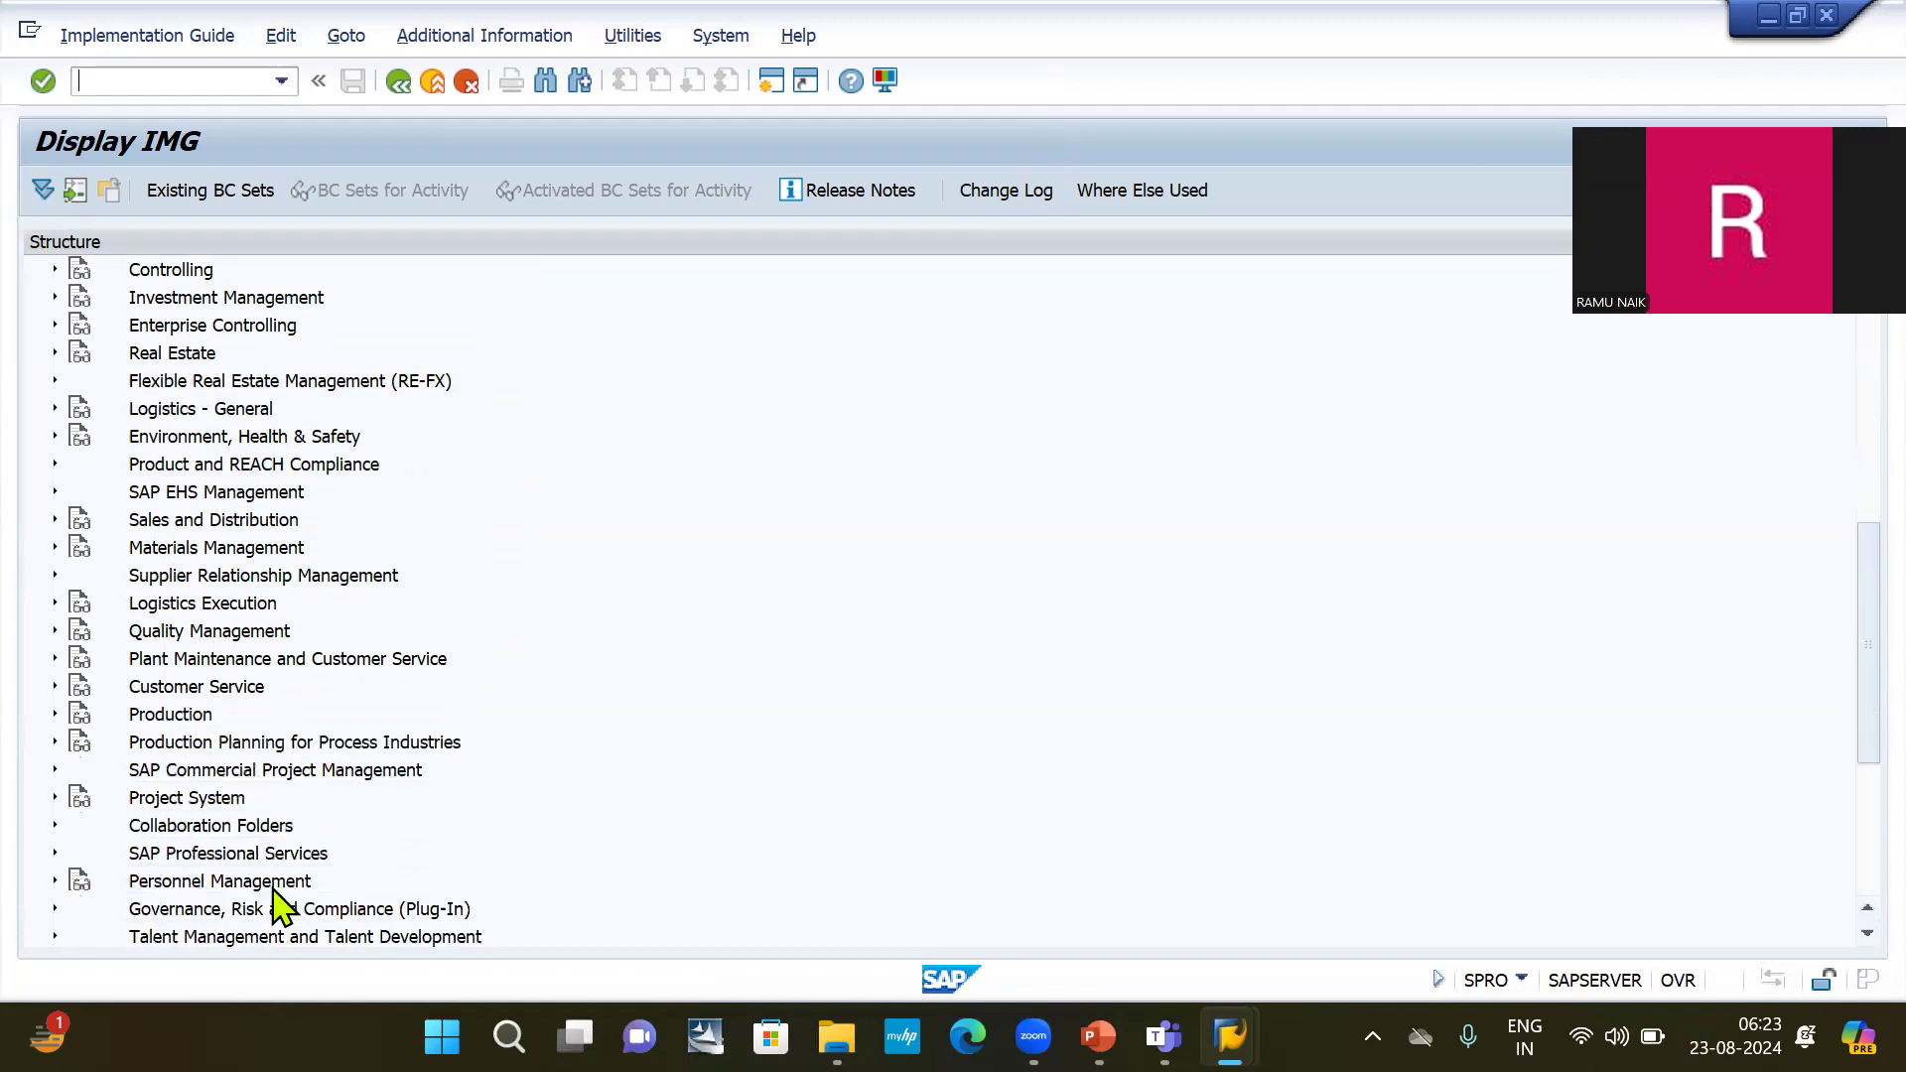
pyautogui.scroll(-4, 281, 906)
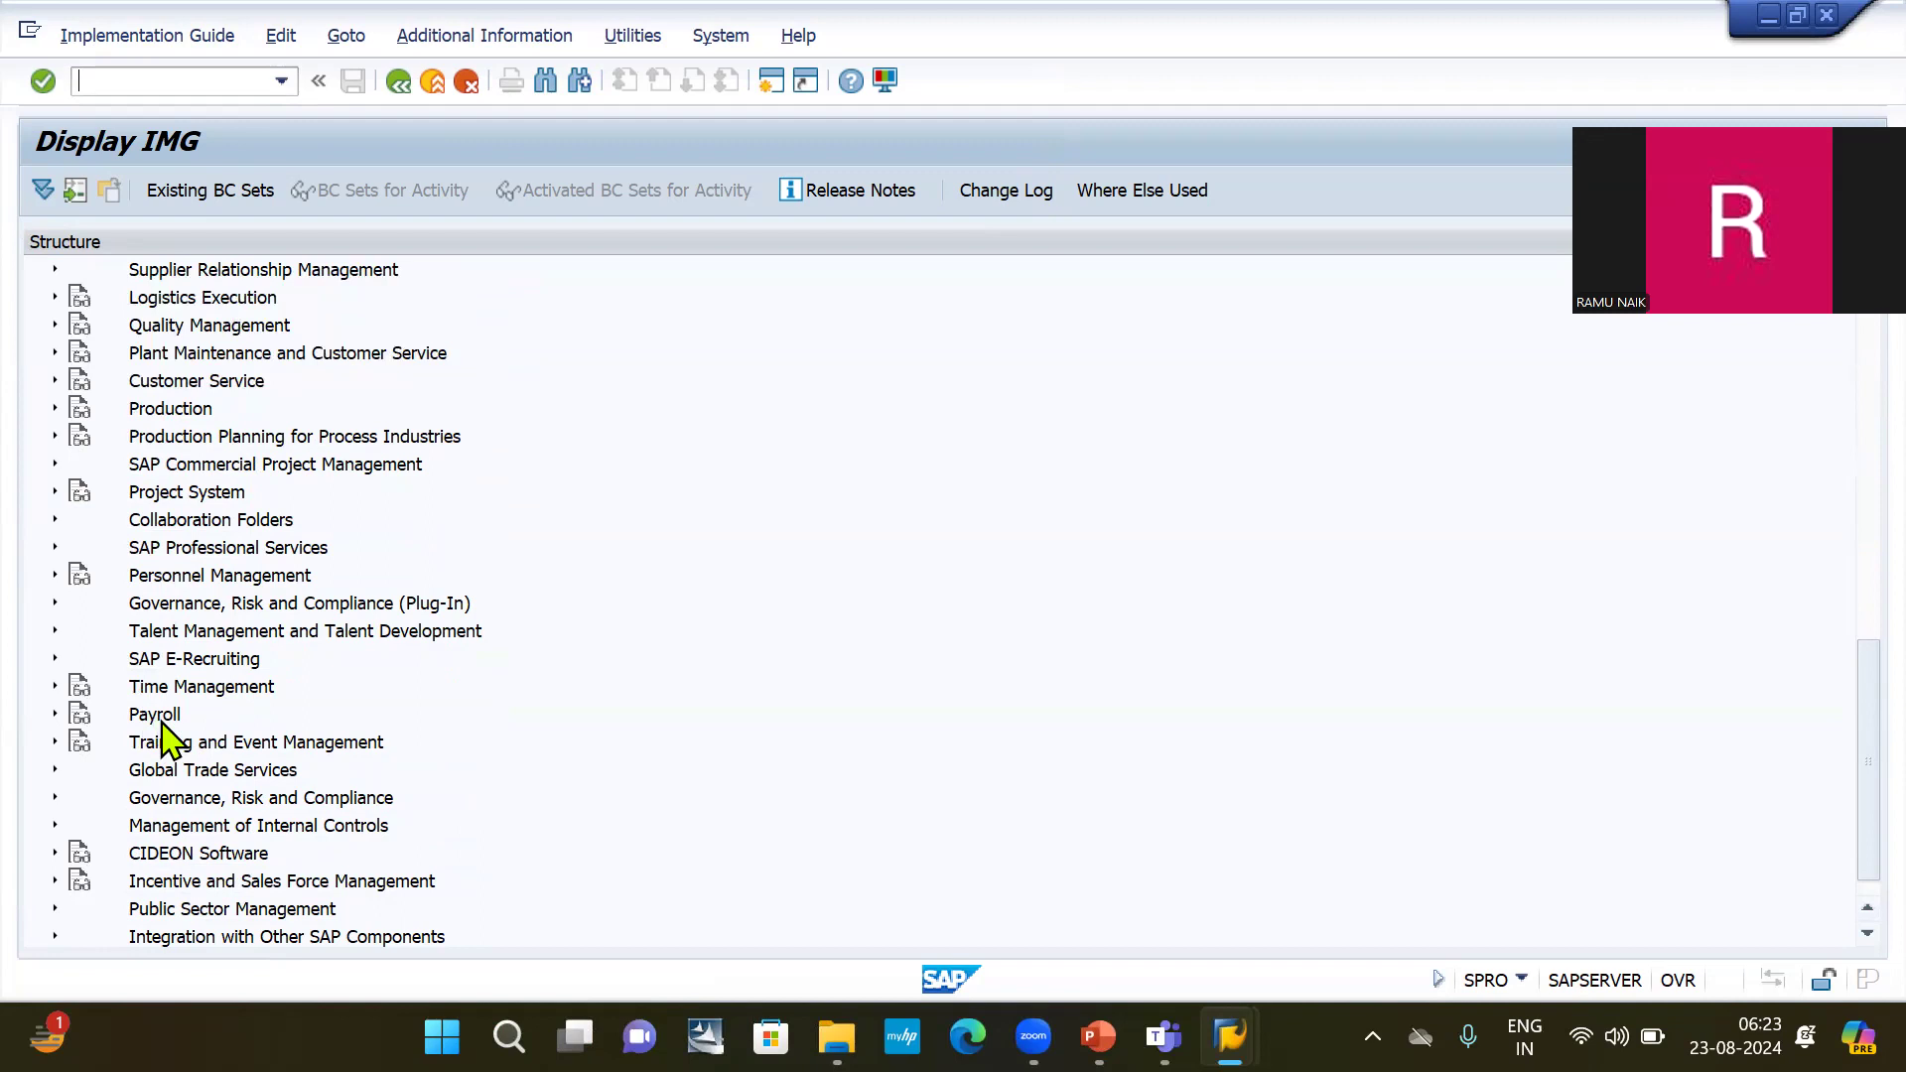
pyautogui.scroll(-1, 168, 740)
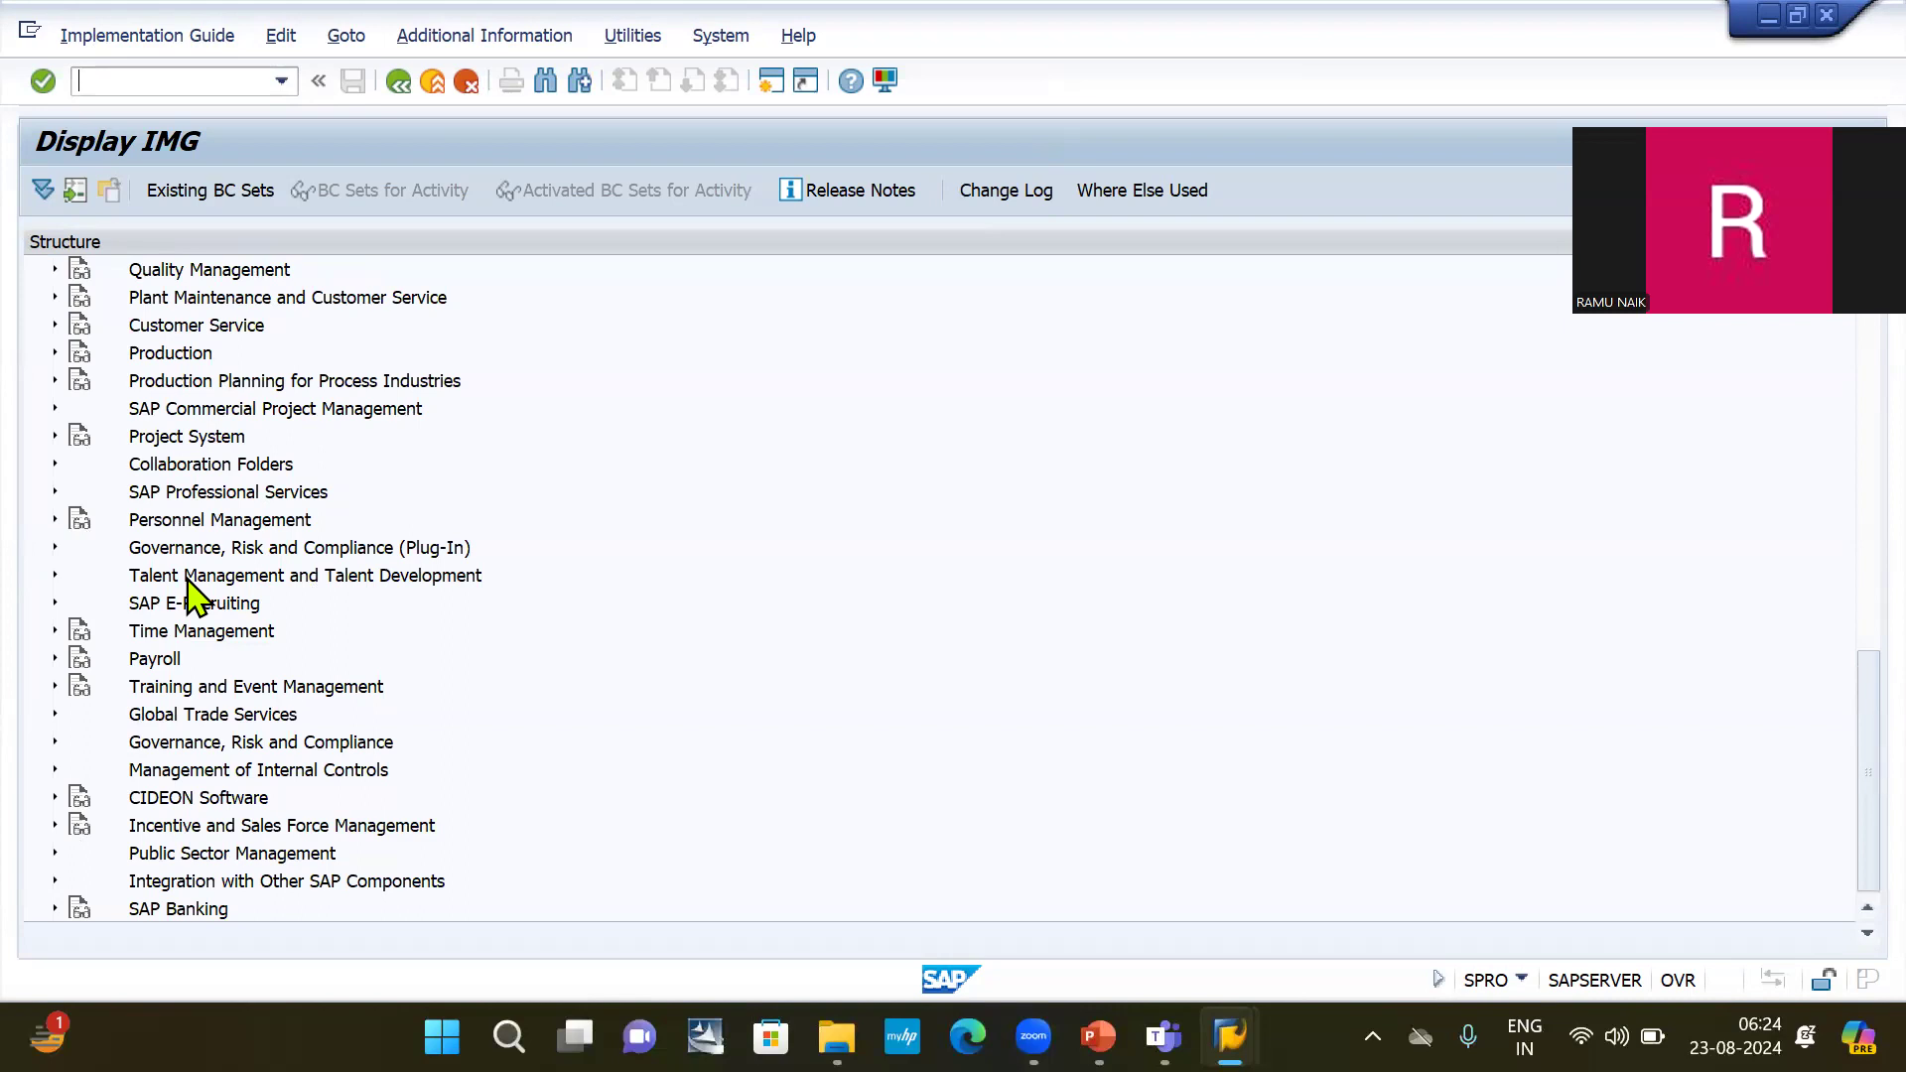
pyautogui.scroll(5, 196, 596)
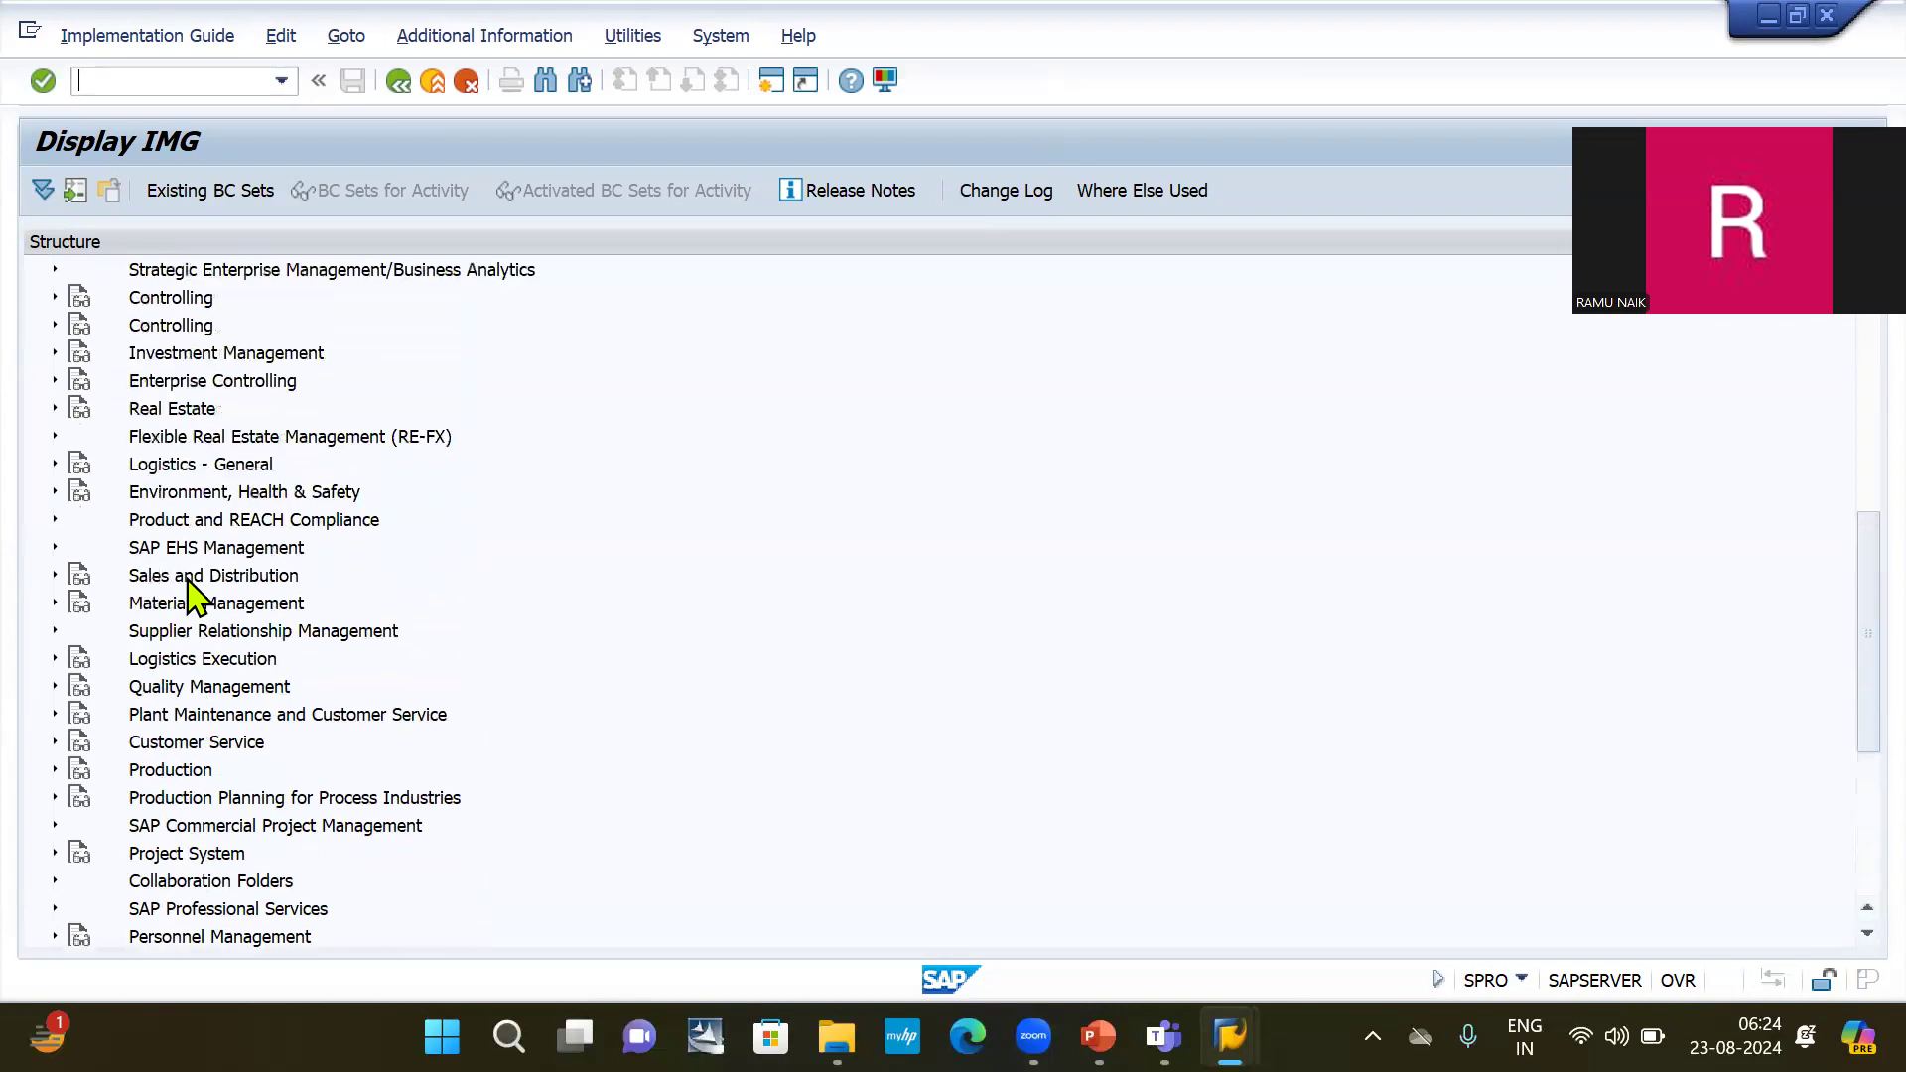
pyautogui.scroll(5, 195, 596)
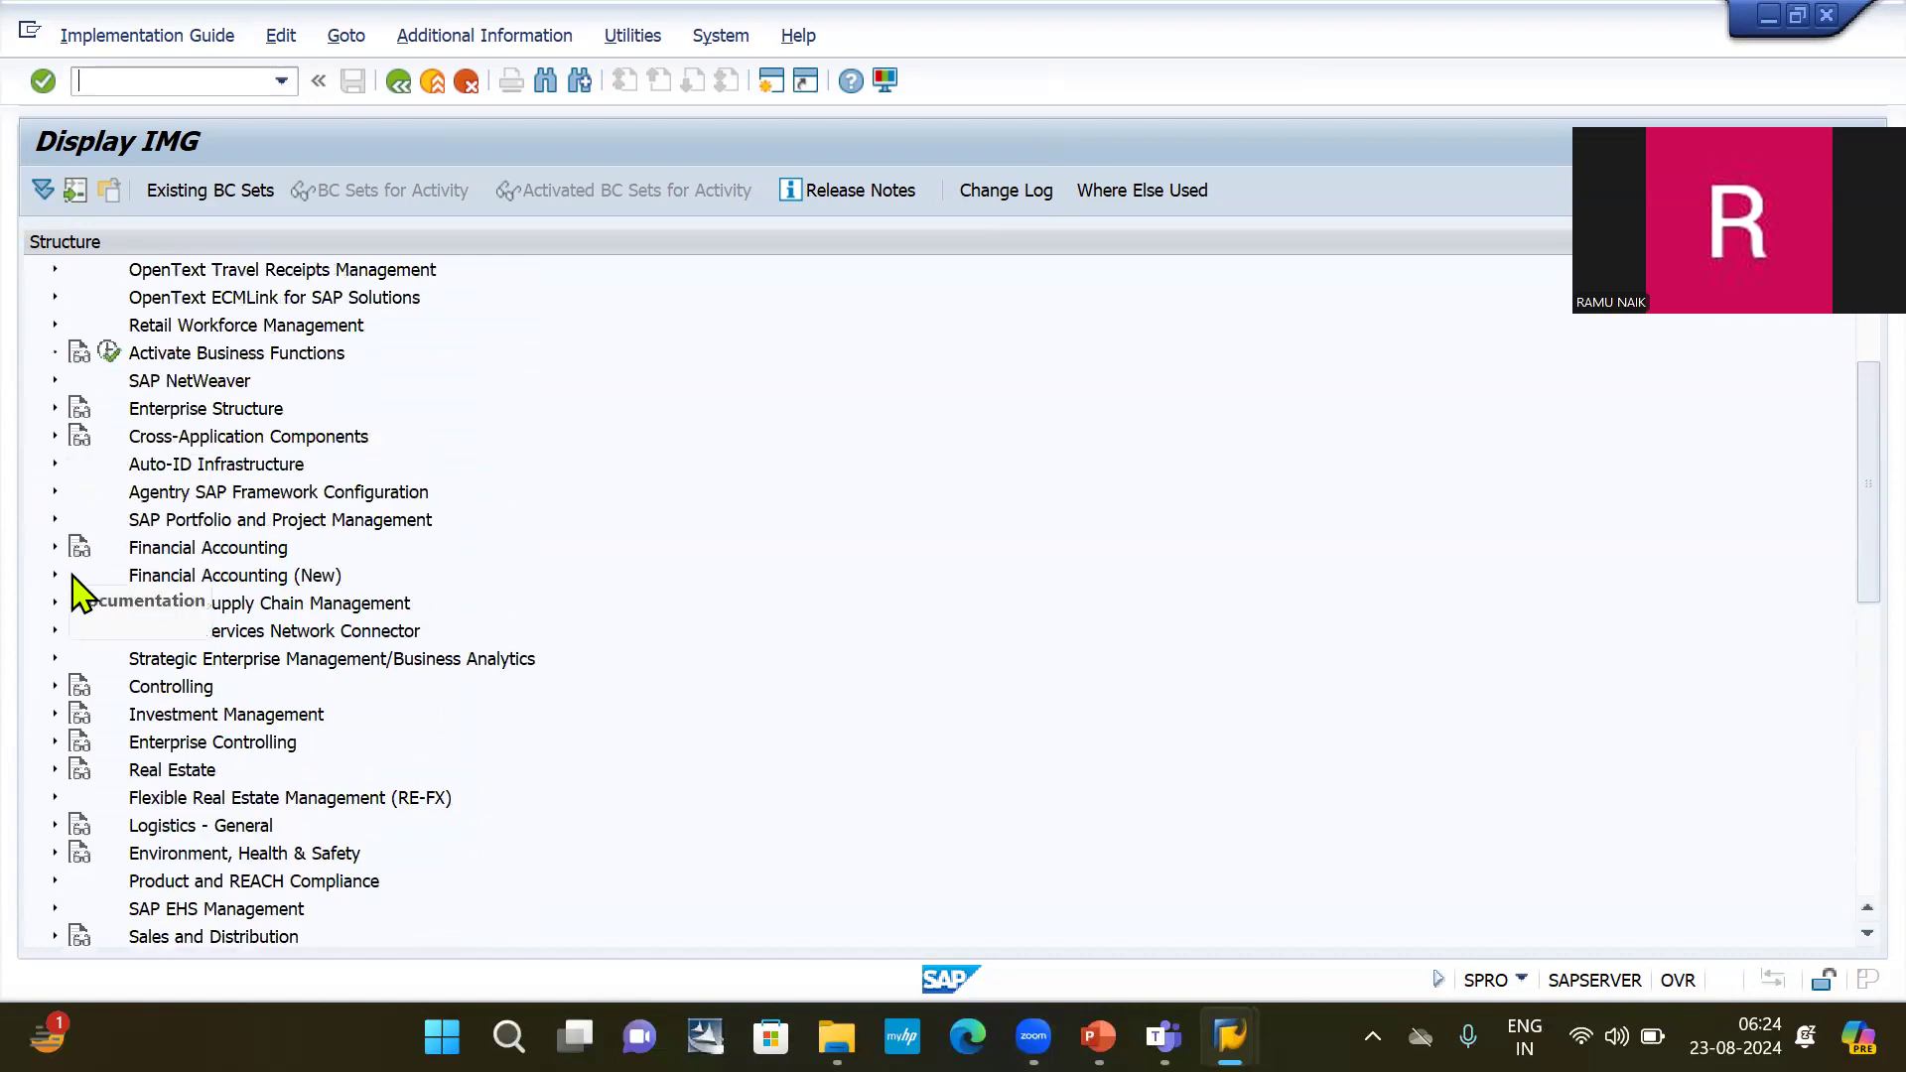
# Expand the Financial Accounting and Controlling nodes in the IMG structure and review their sub-areas.
pyautogui.click(53, 549)
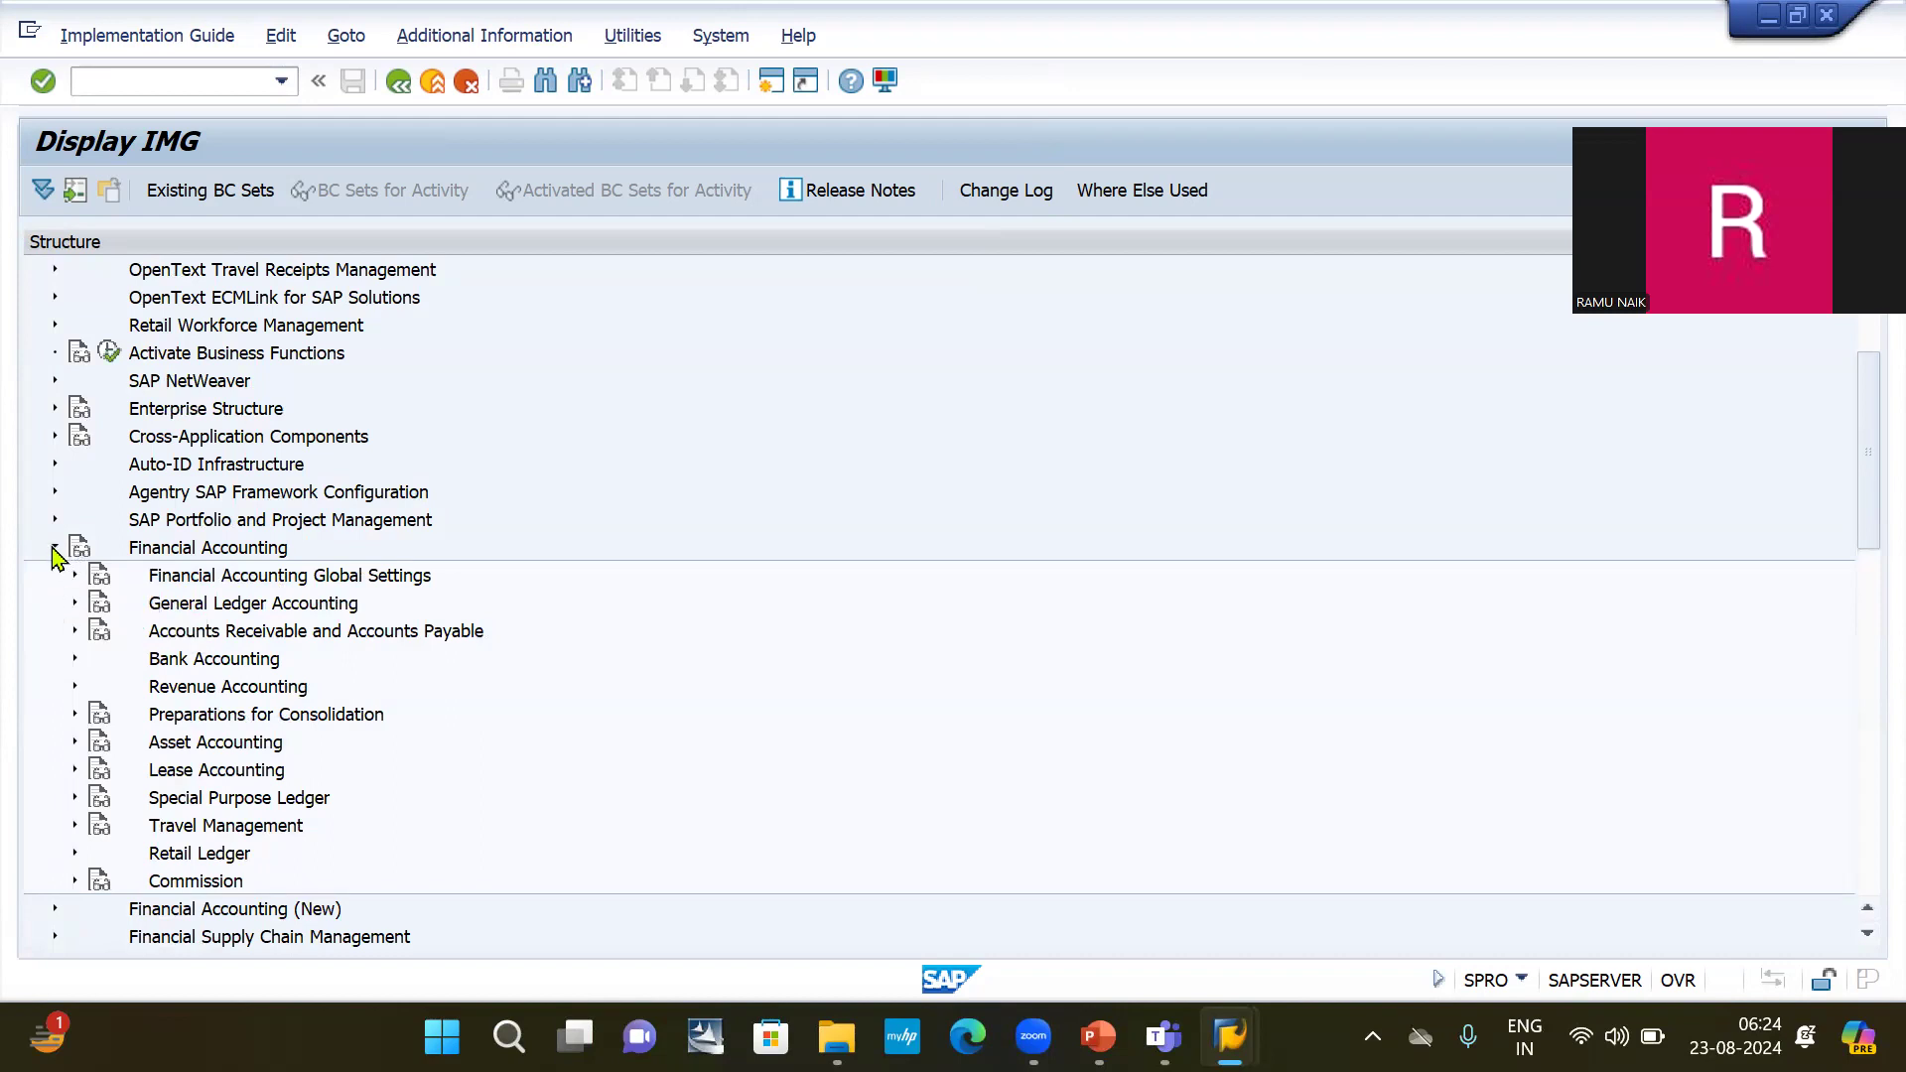
pyautogui.scroll(-5, 80, 616)
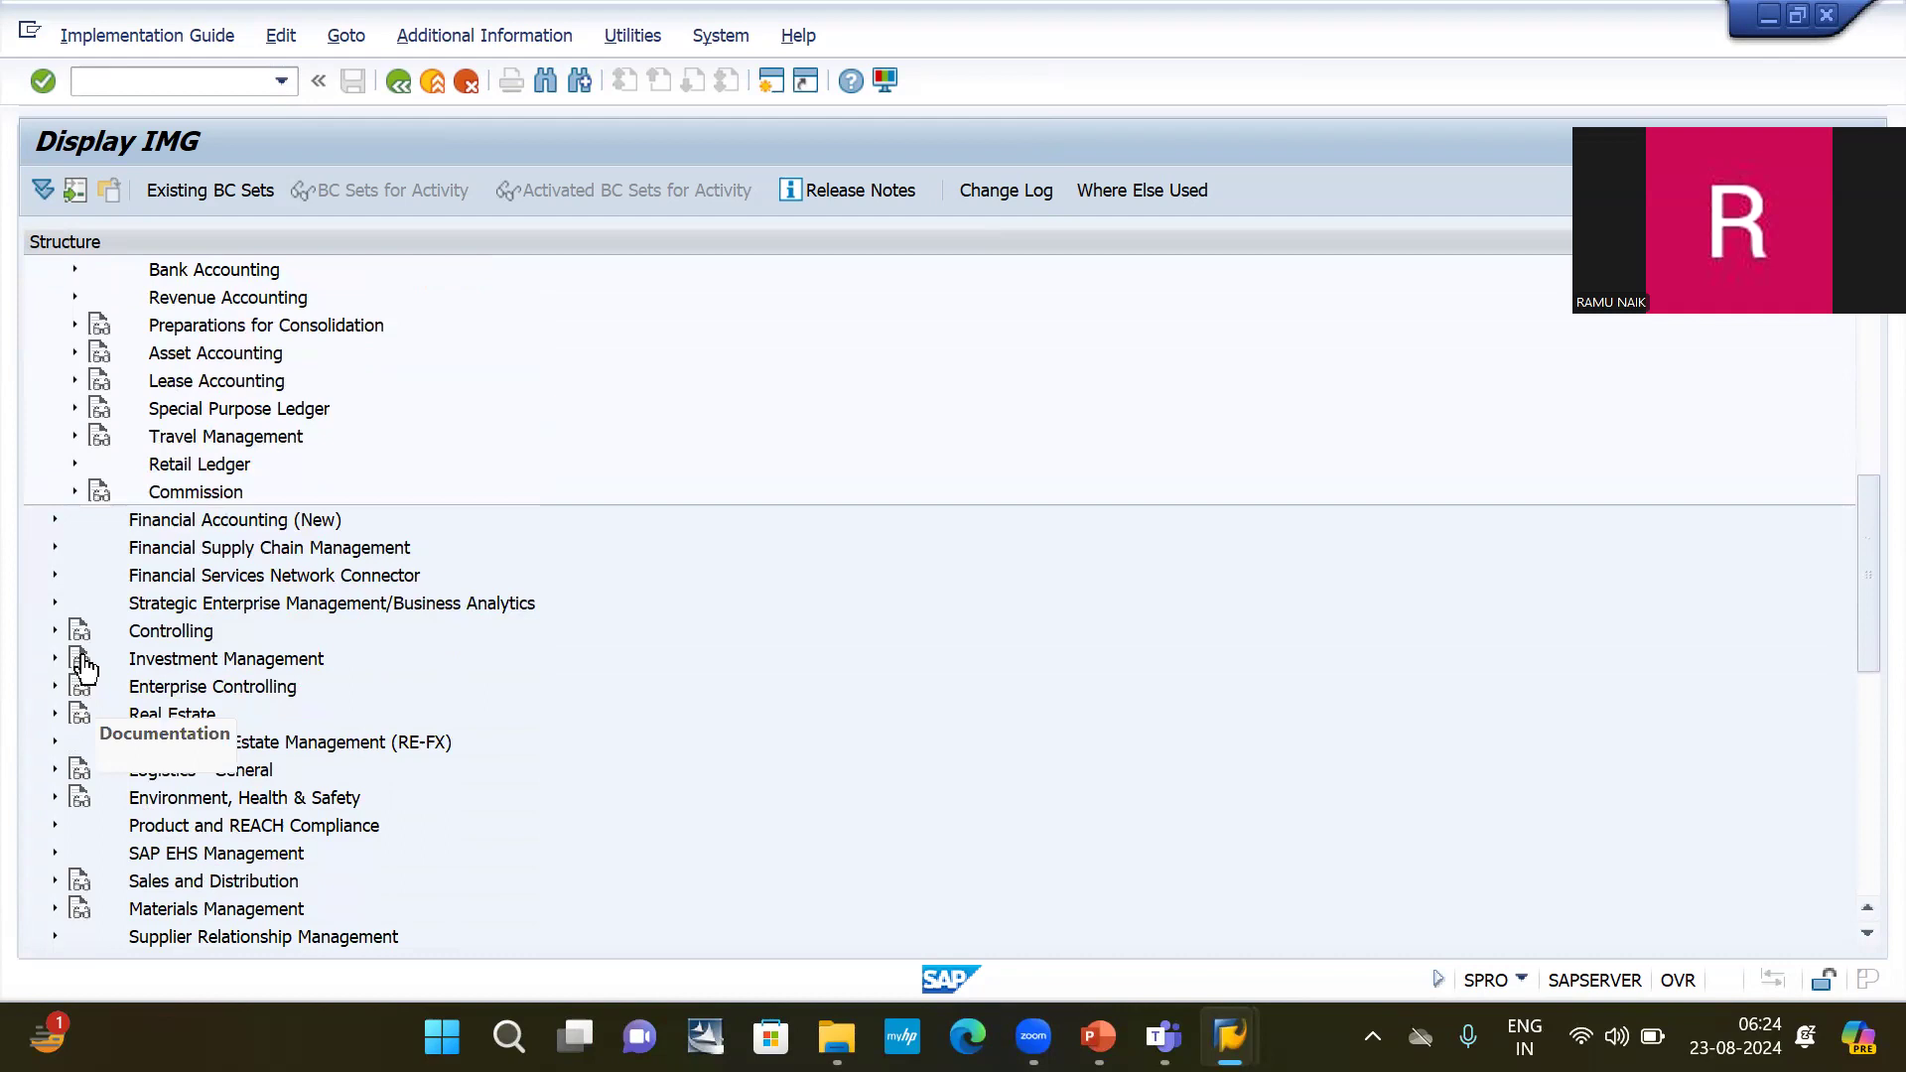
pyautogui.click(55, 631)
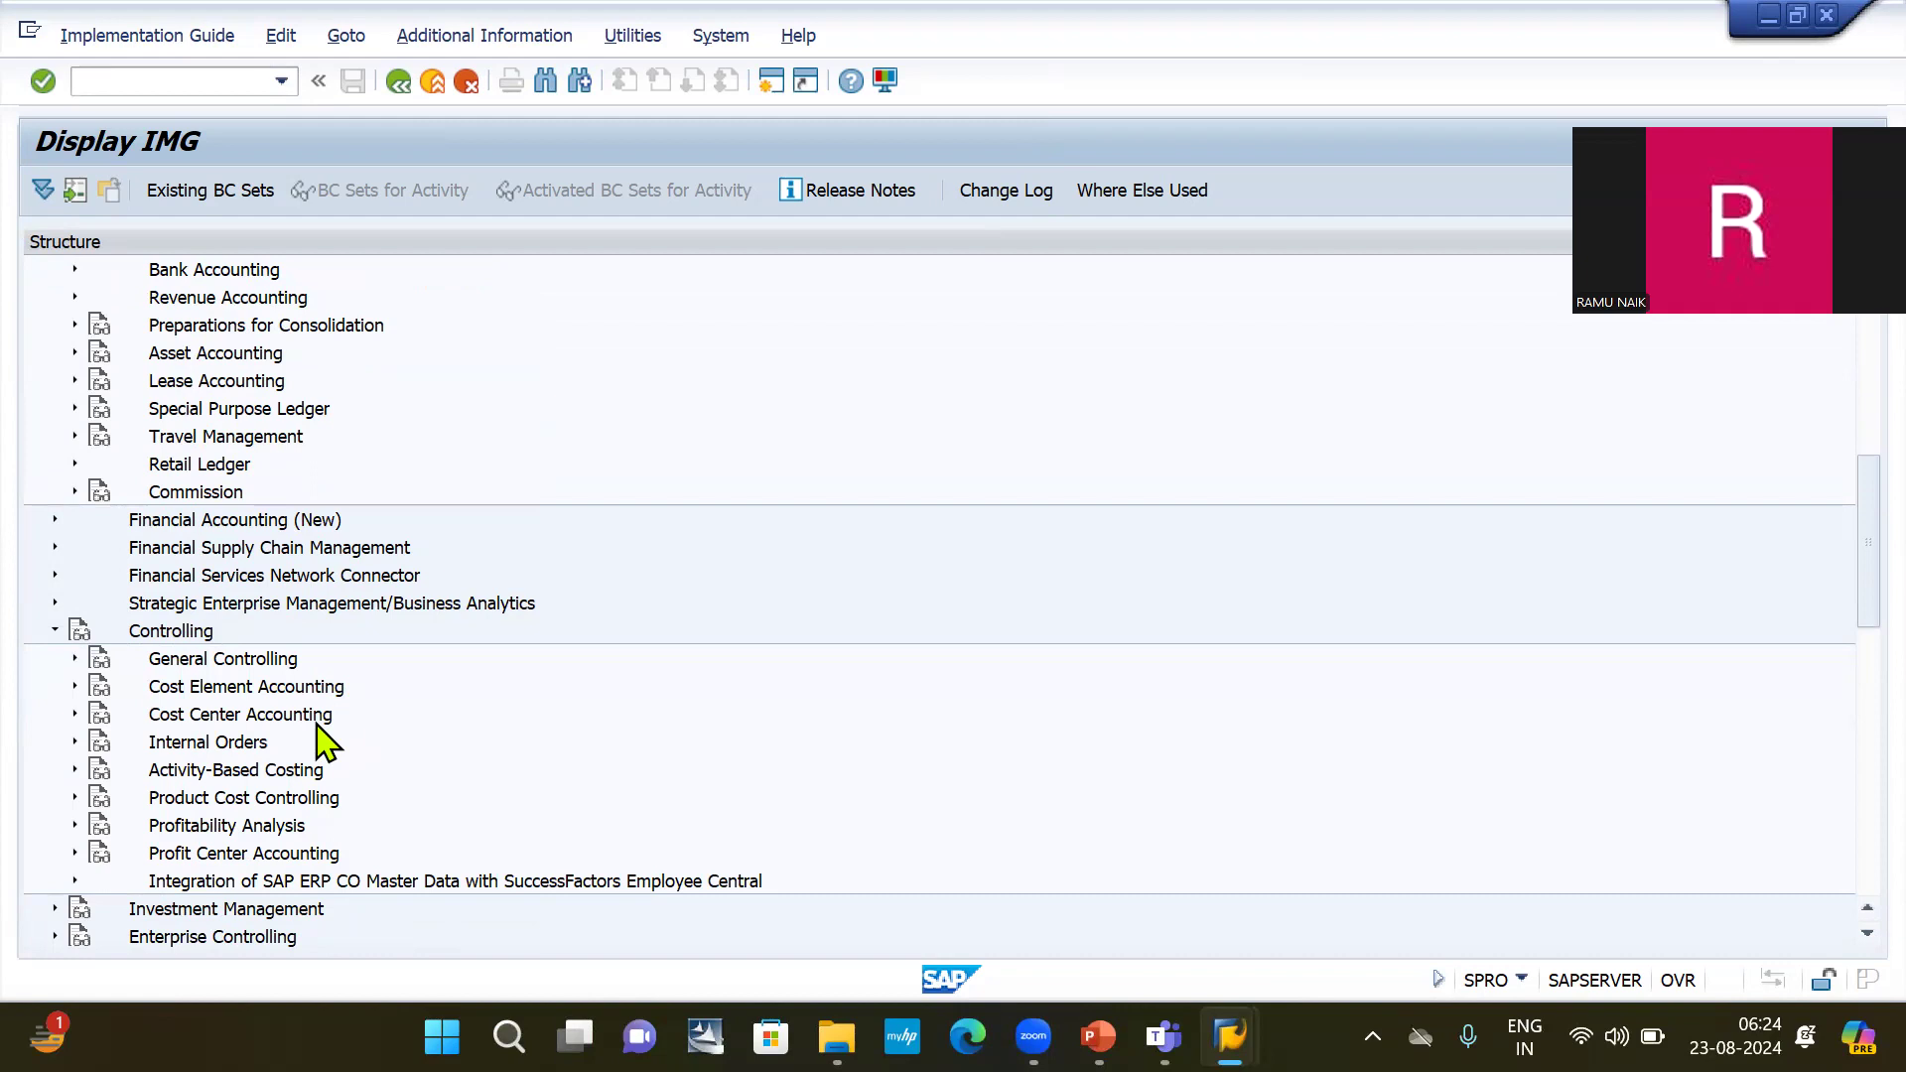
pyautogui.scroll(1, 421, 764)
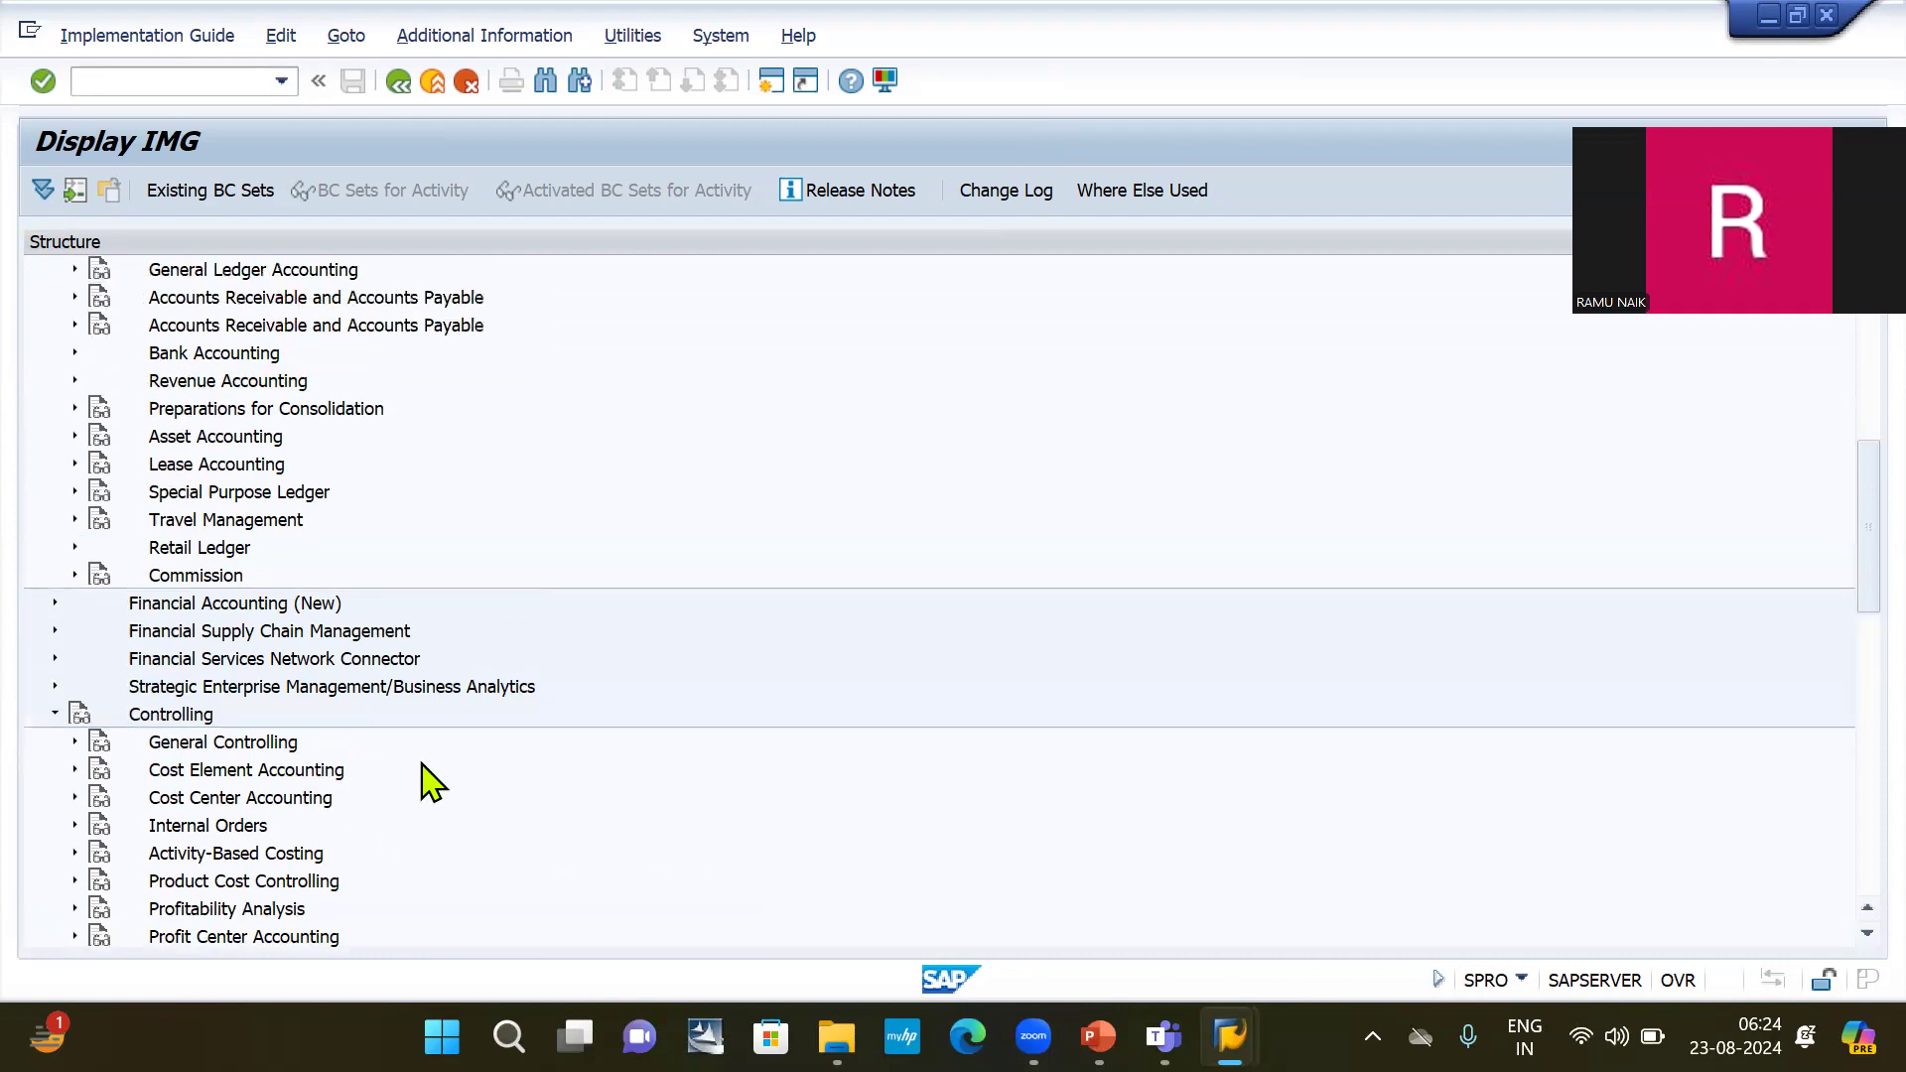
pyautogui.scroll(2, 423, 783)
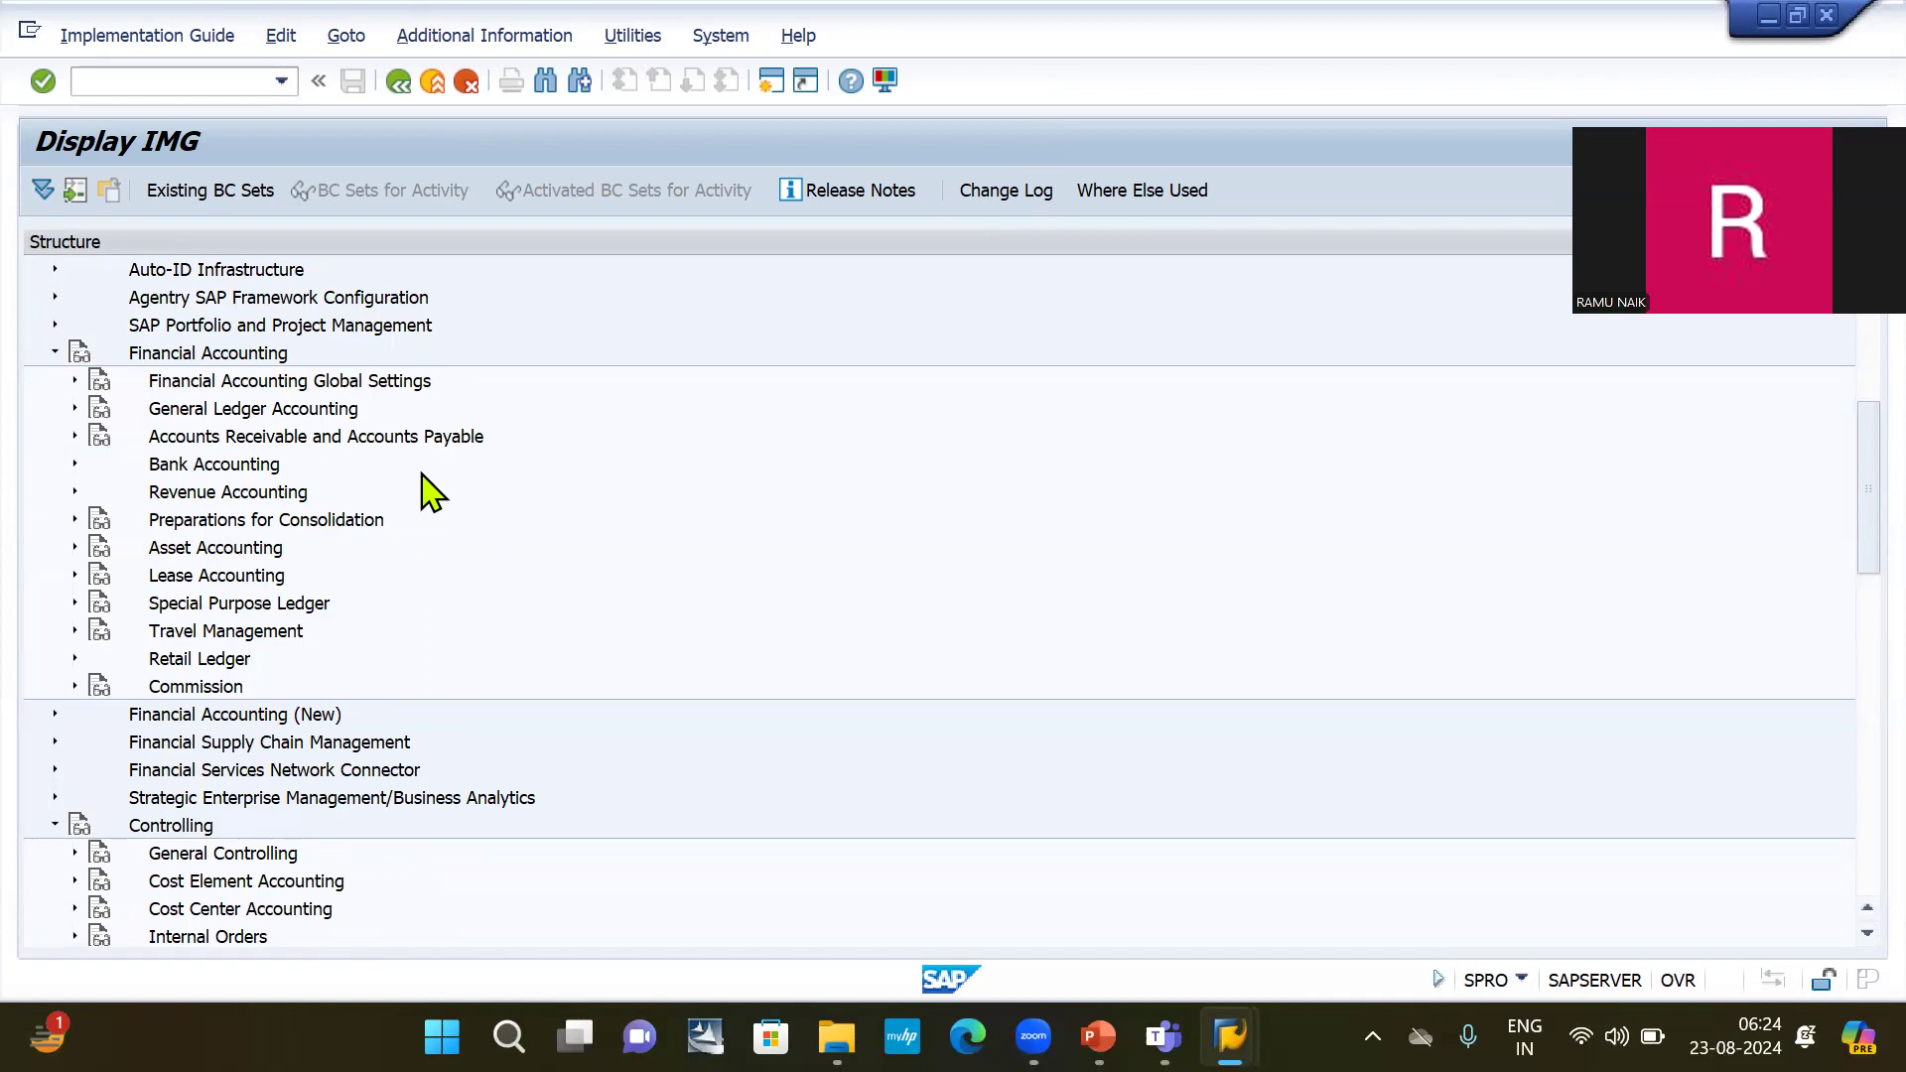
pyautogui.scroll(4, 423, 429)
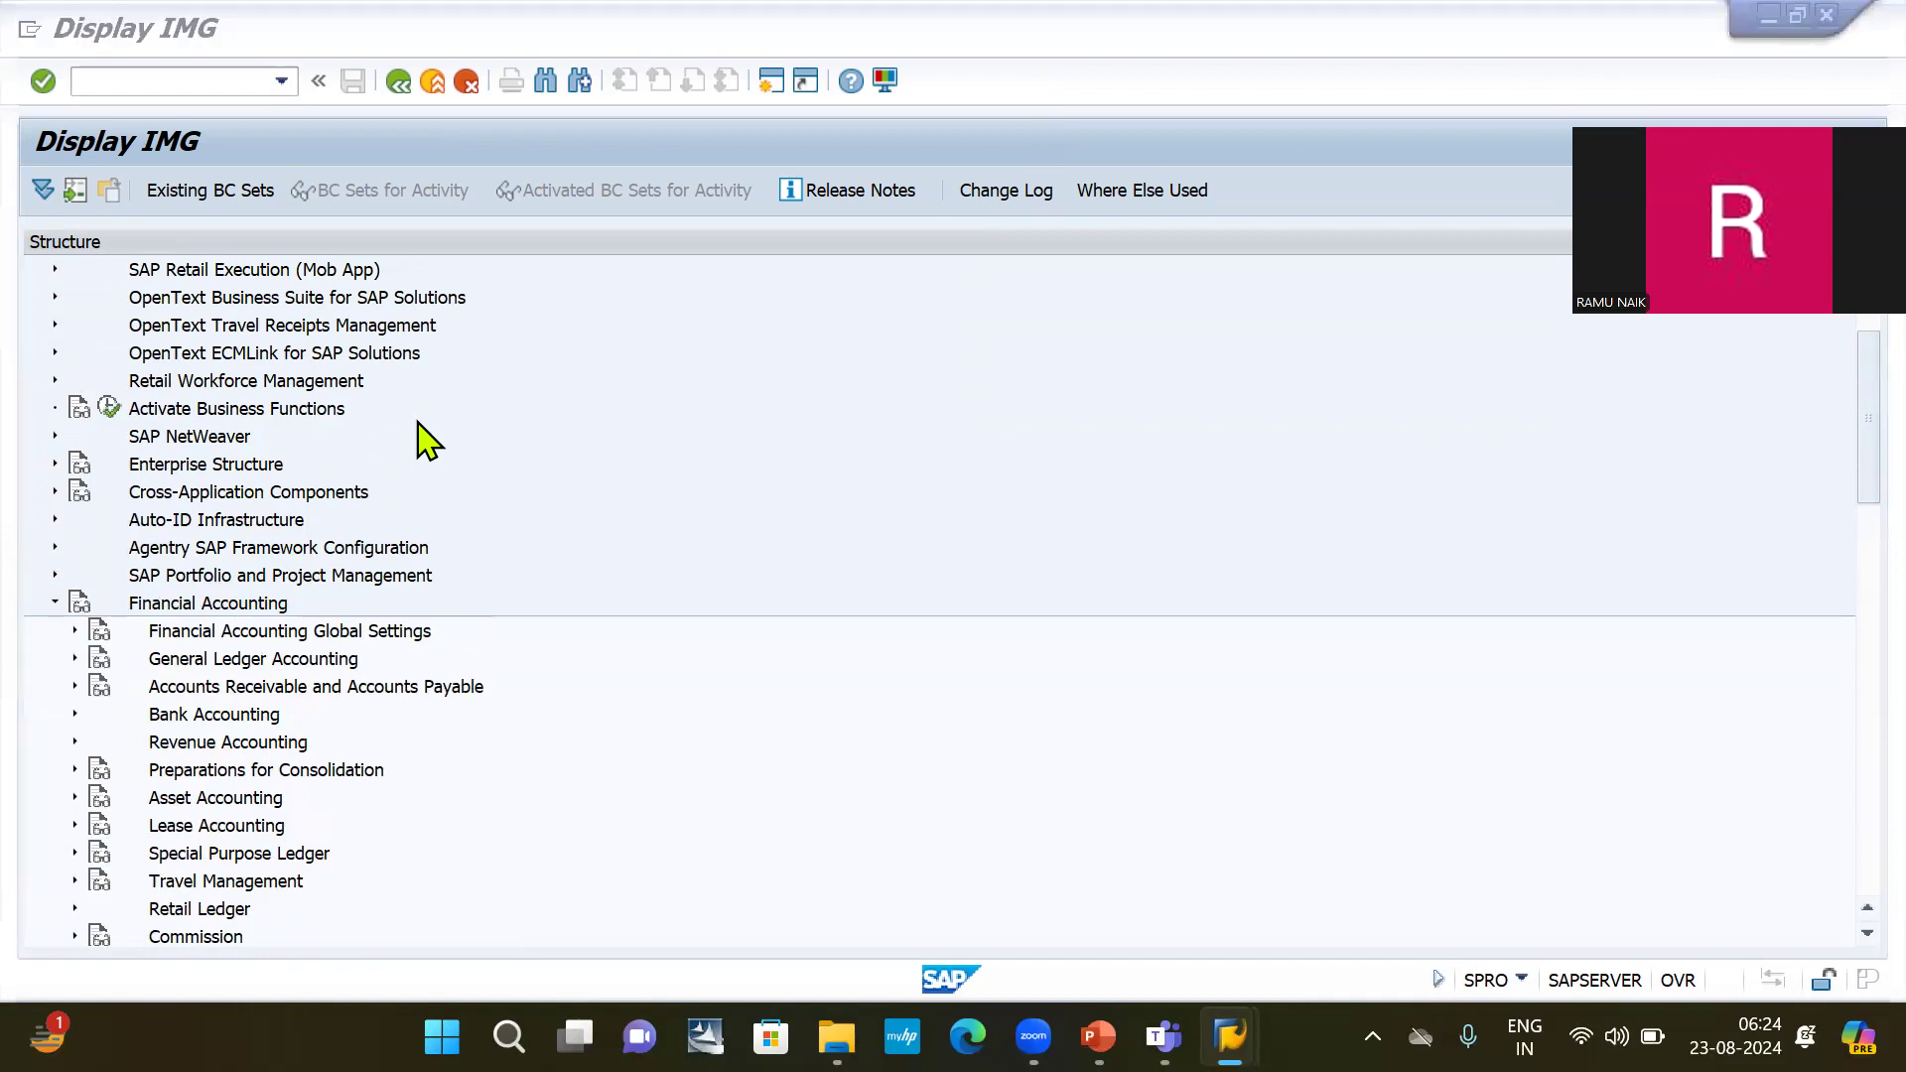
# Check the Define company transaction code on the PowerPoint abbreviation slide and return to the SAP Display IMG window.
pyautogui.hotkey('alt', 'Tab')
pyautogui.hotkey('alt', 'Tab')
pyautogui.press('Tab')
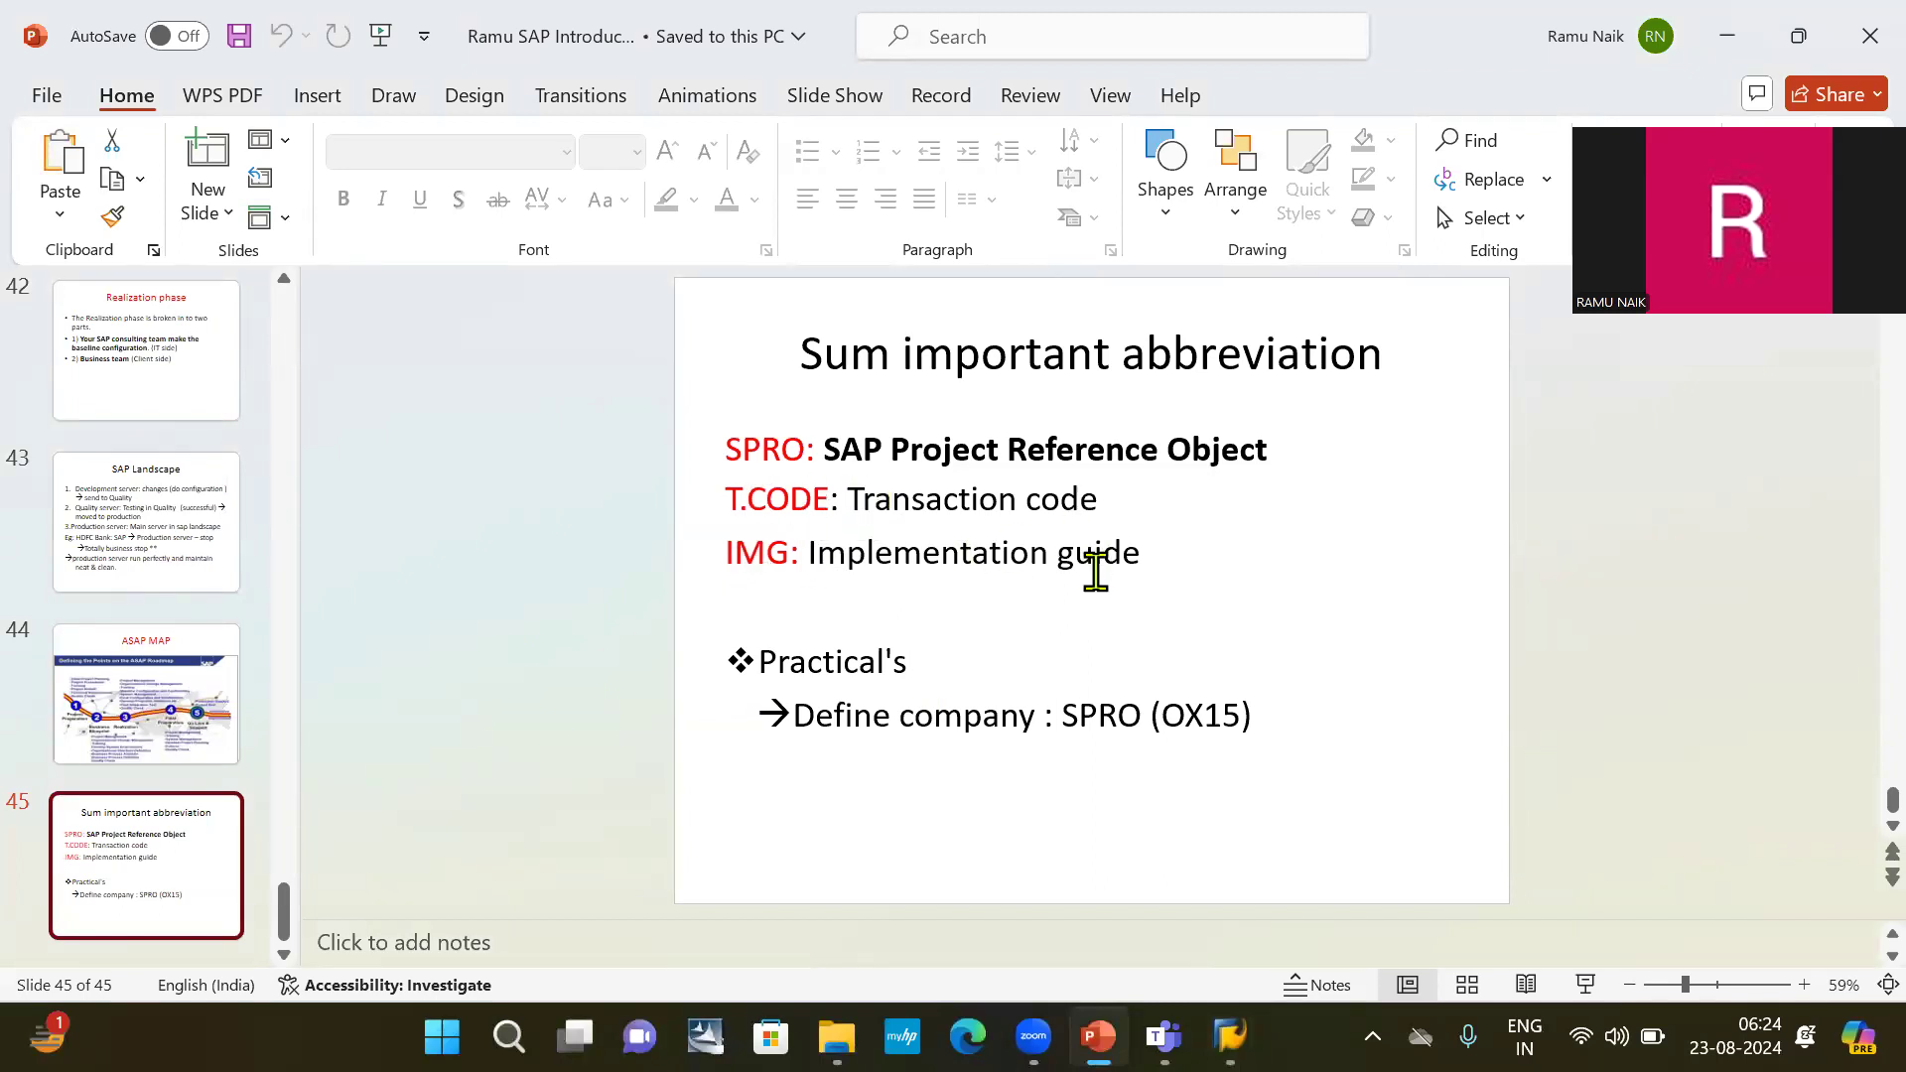
pyautogui.hotkey('alt', 'Tab')
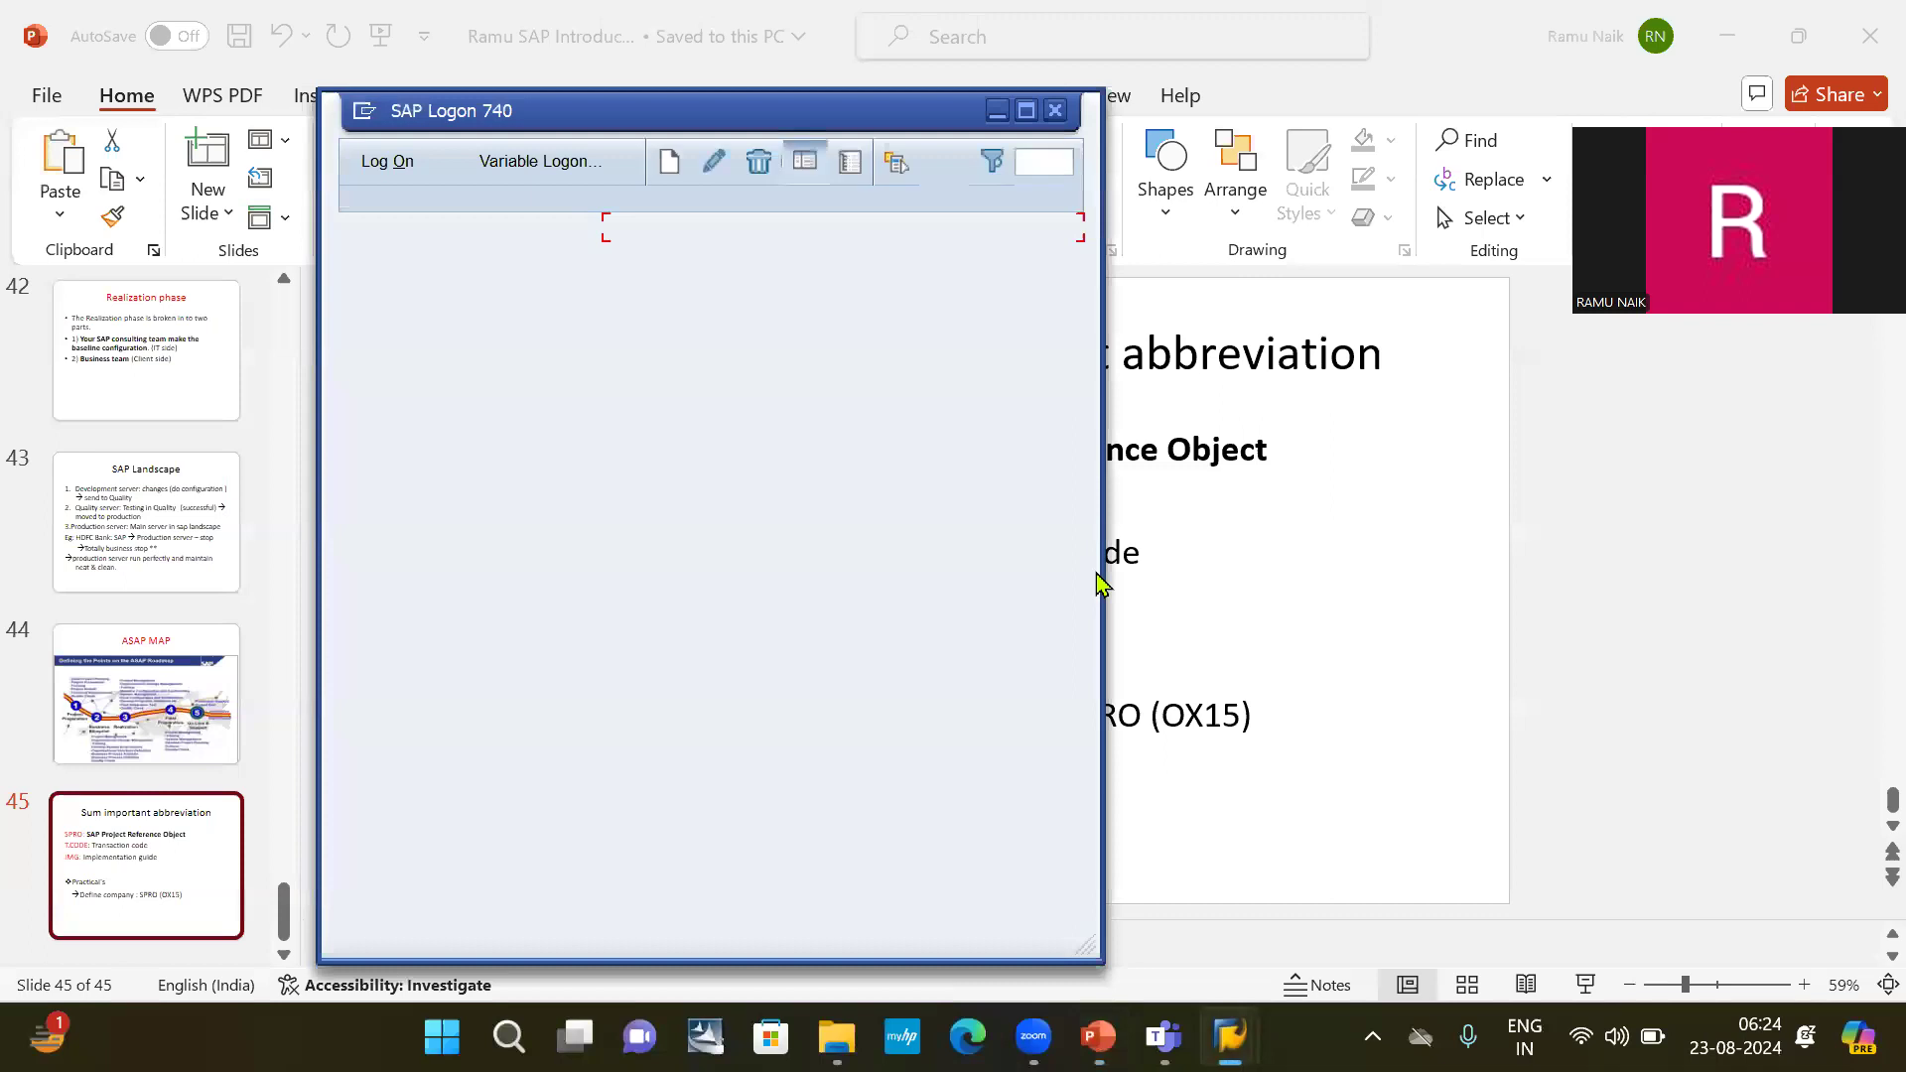
pyautogui.hotkey('alt', 'Tab')
pyautogui.hotkey('alt', 'Tab')
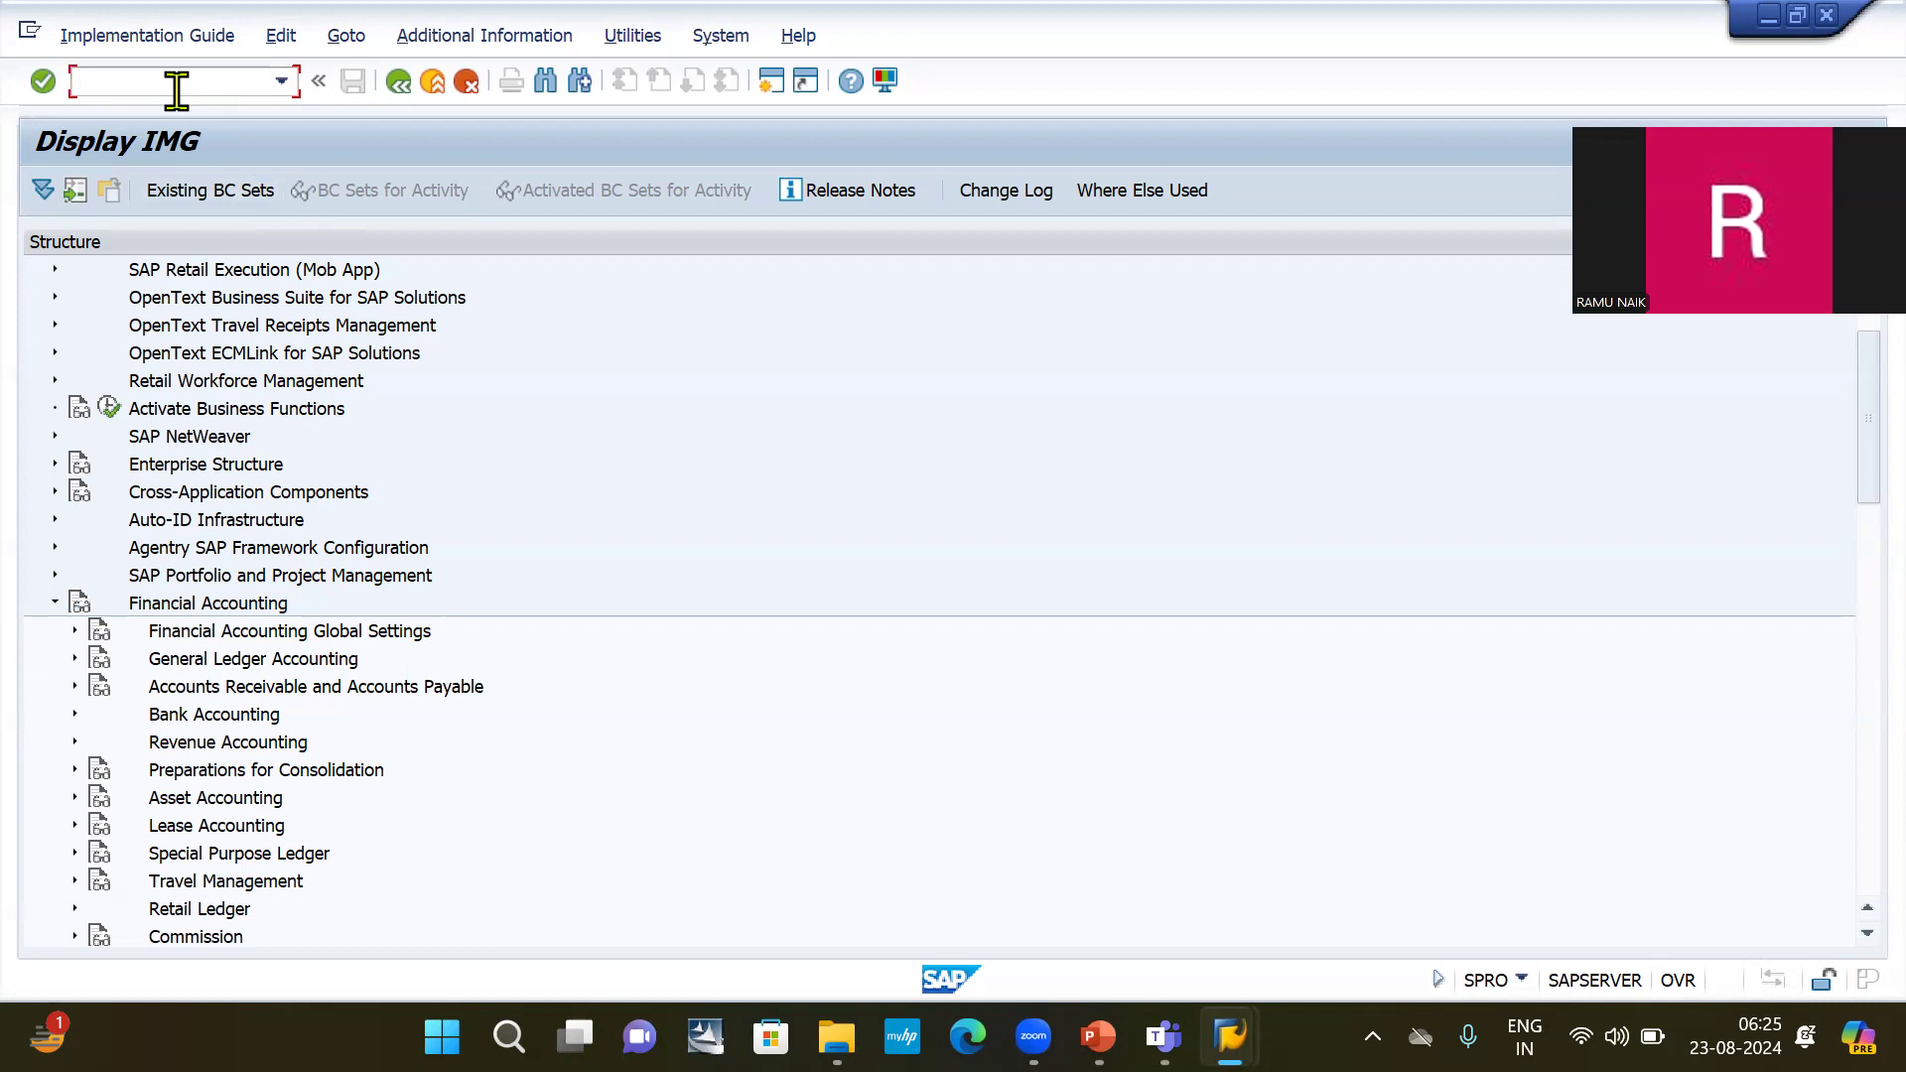
# Go directly to transaction OX15 with /nox15 and open a blank form for a new company entry.
pyautogui.write('/nox15')
pyautogui.press('Return')
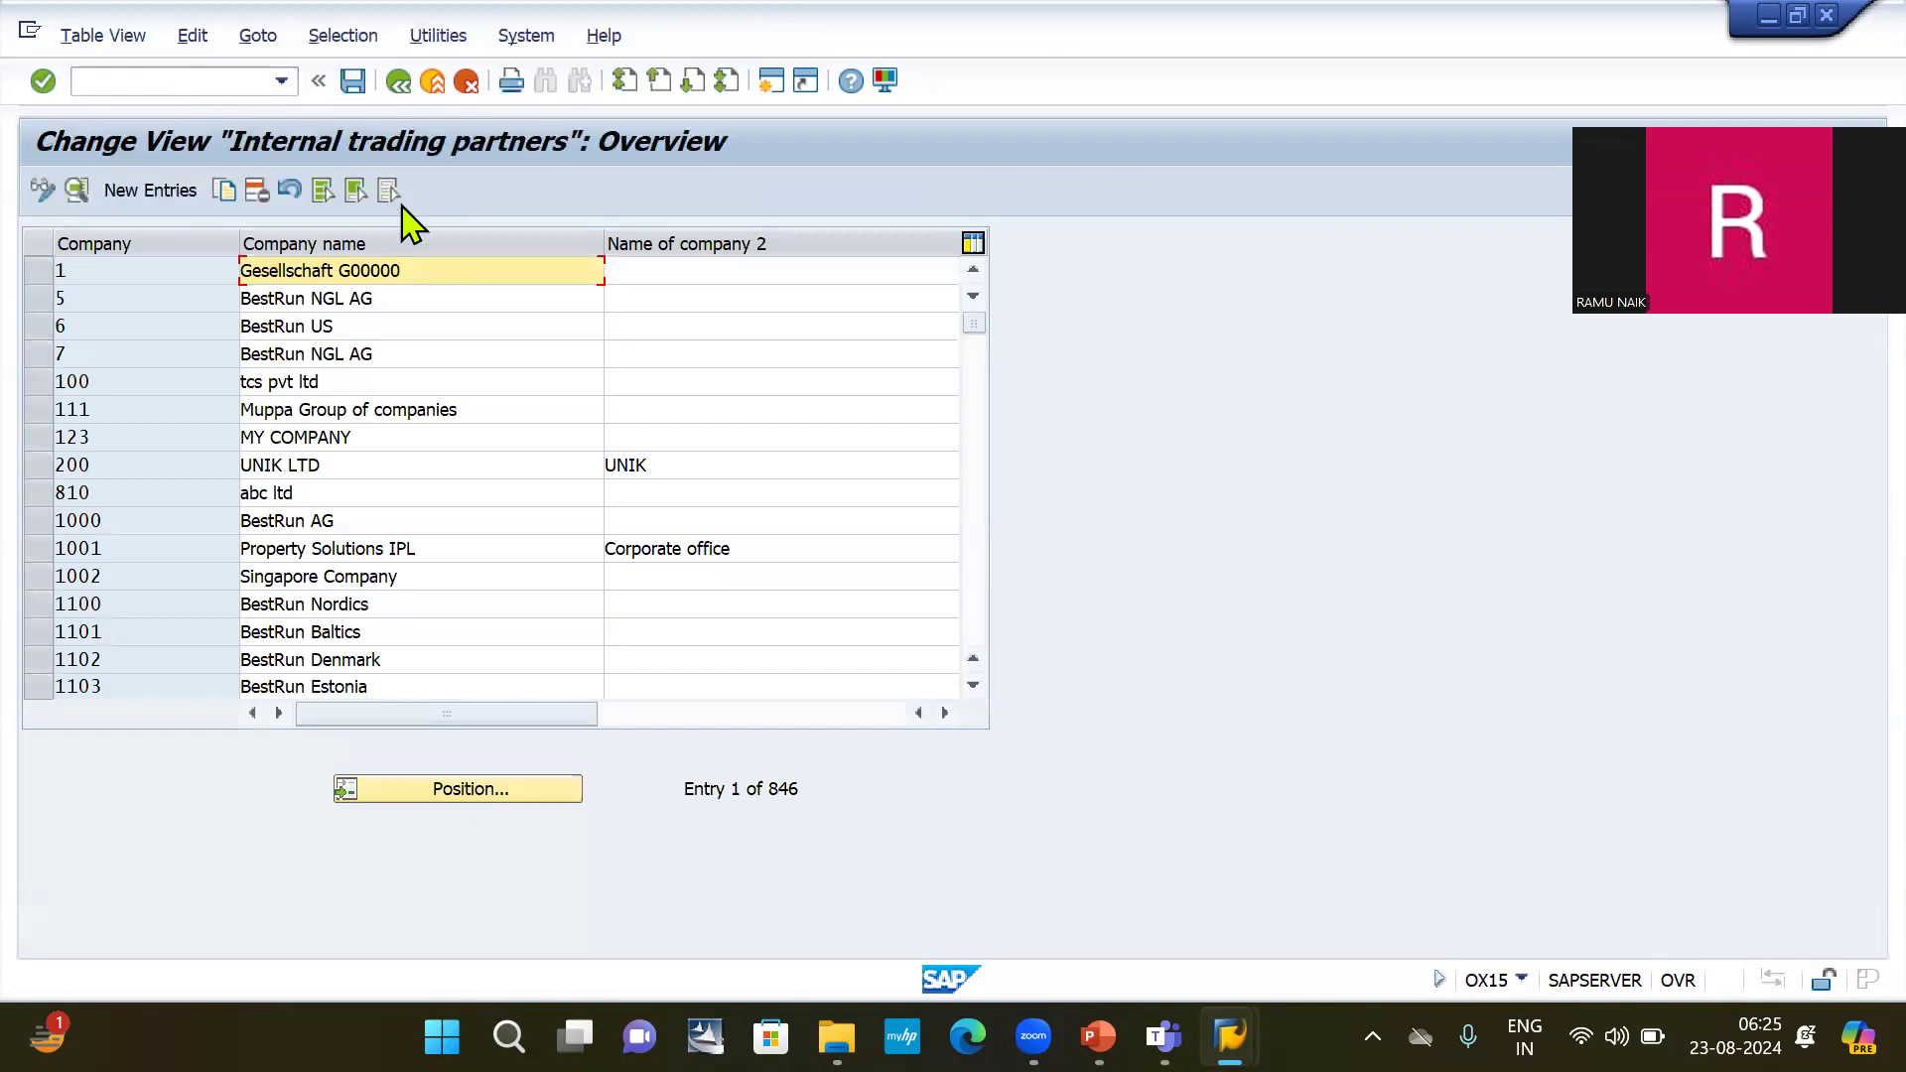
pyautogui.click(169, 202)
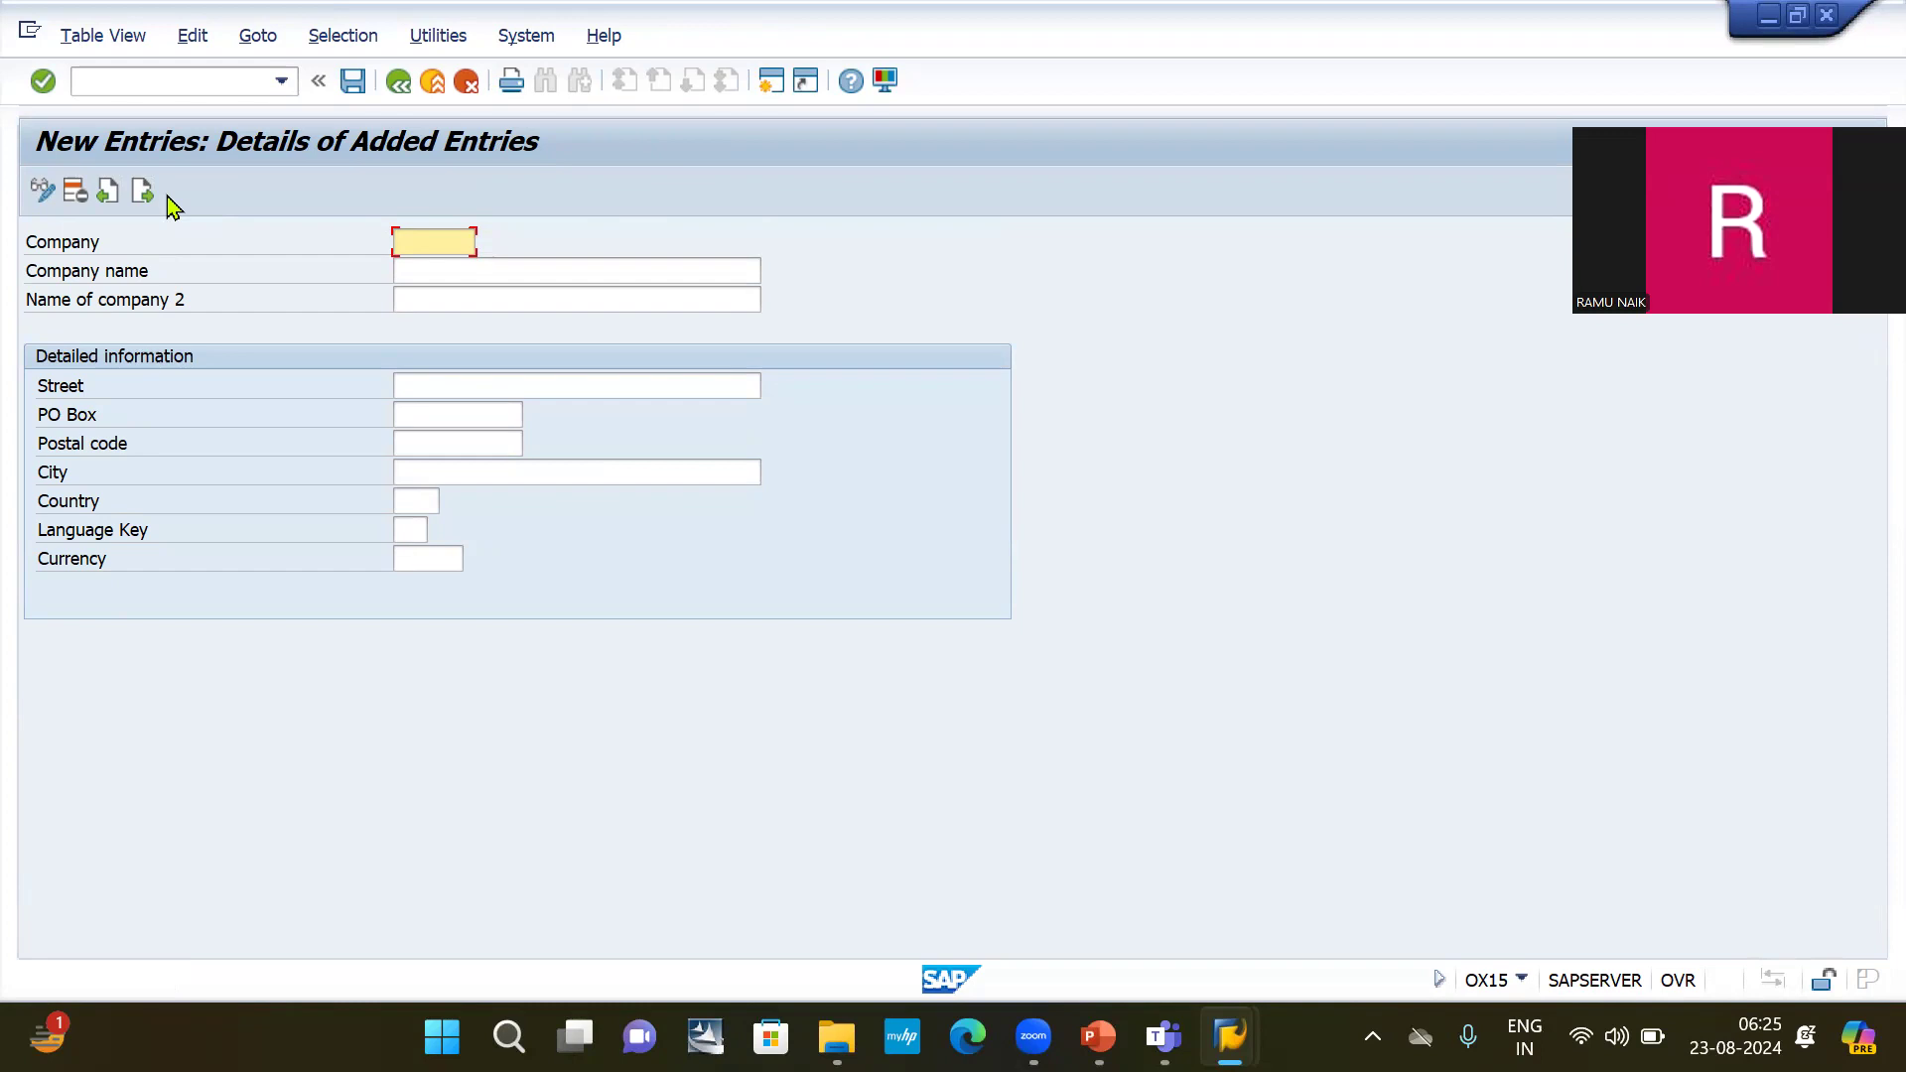
pyautogui.click(173, 77)
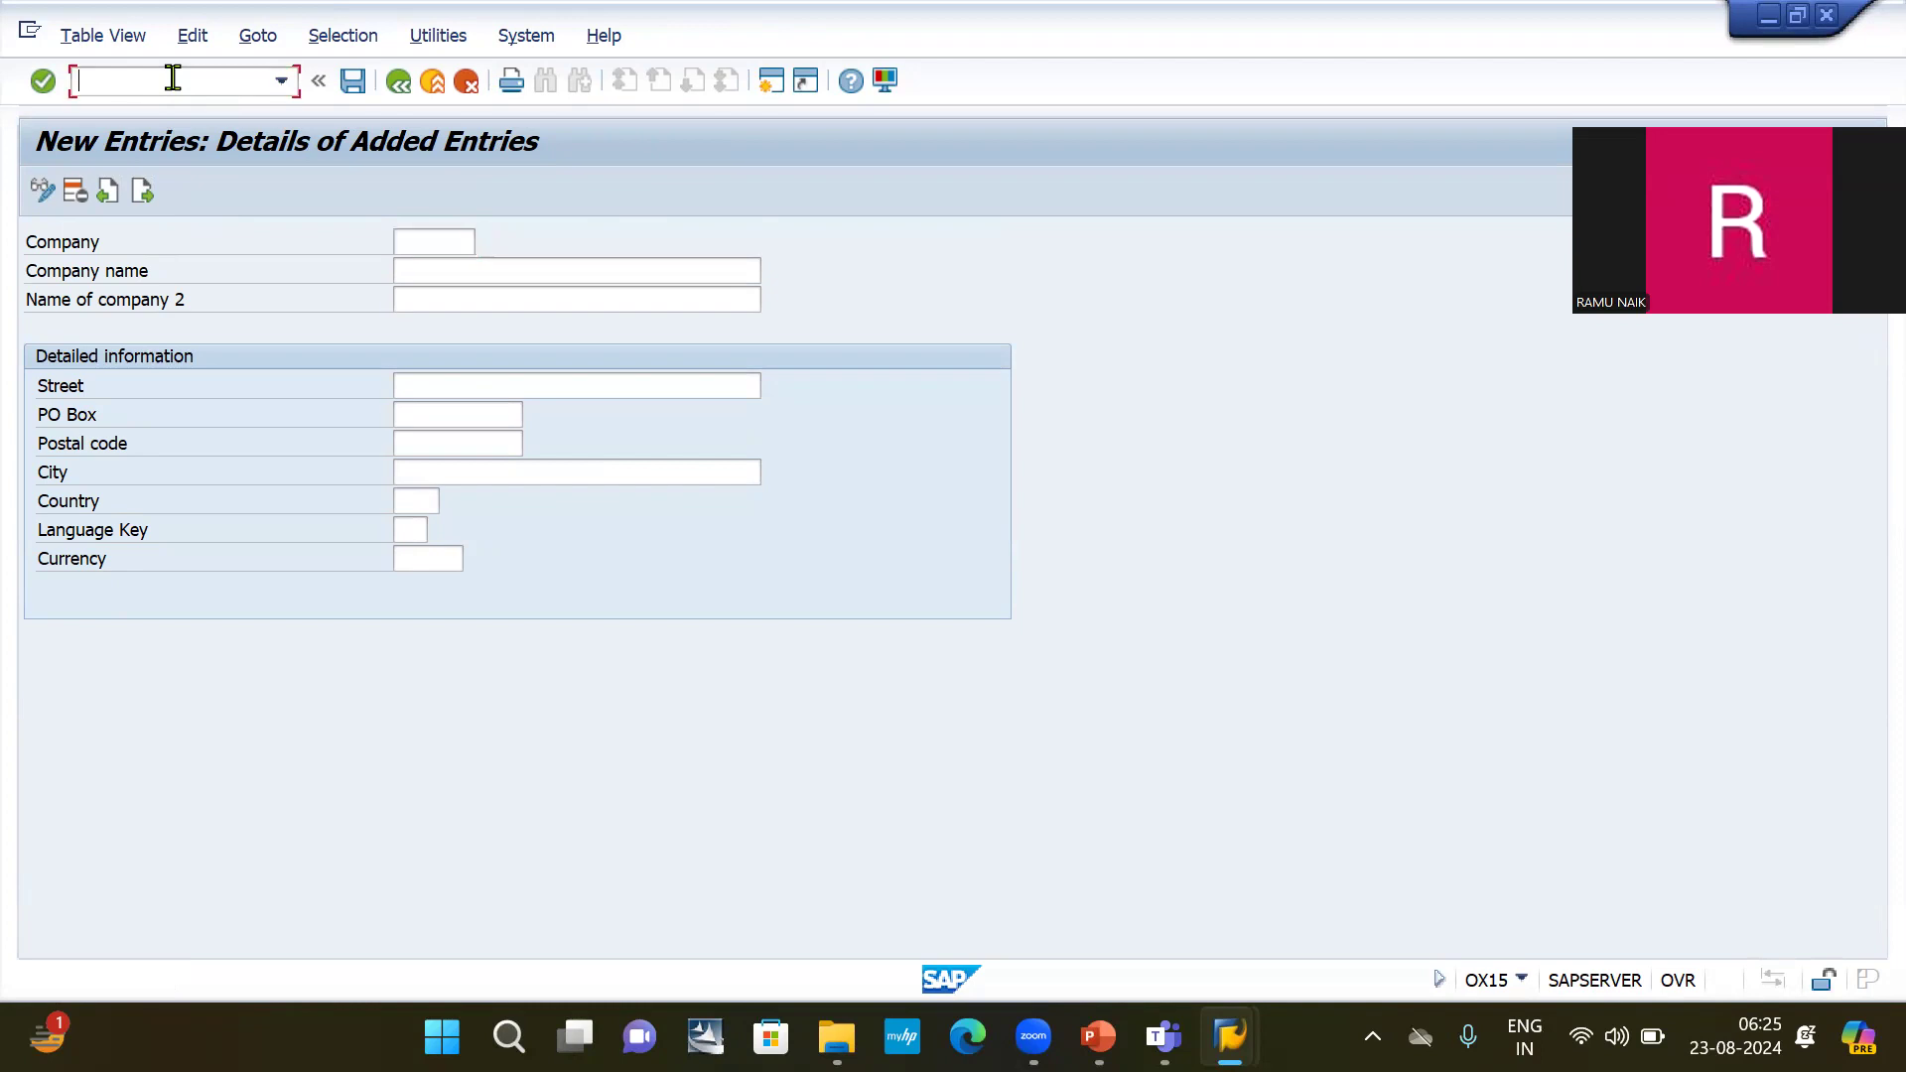
pyautogui.hotkey('alt', 'Tab')
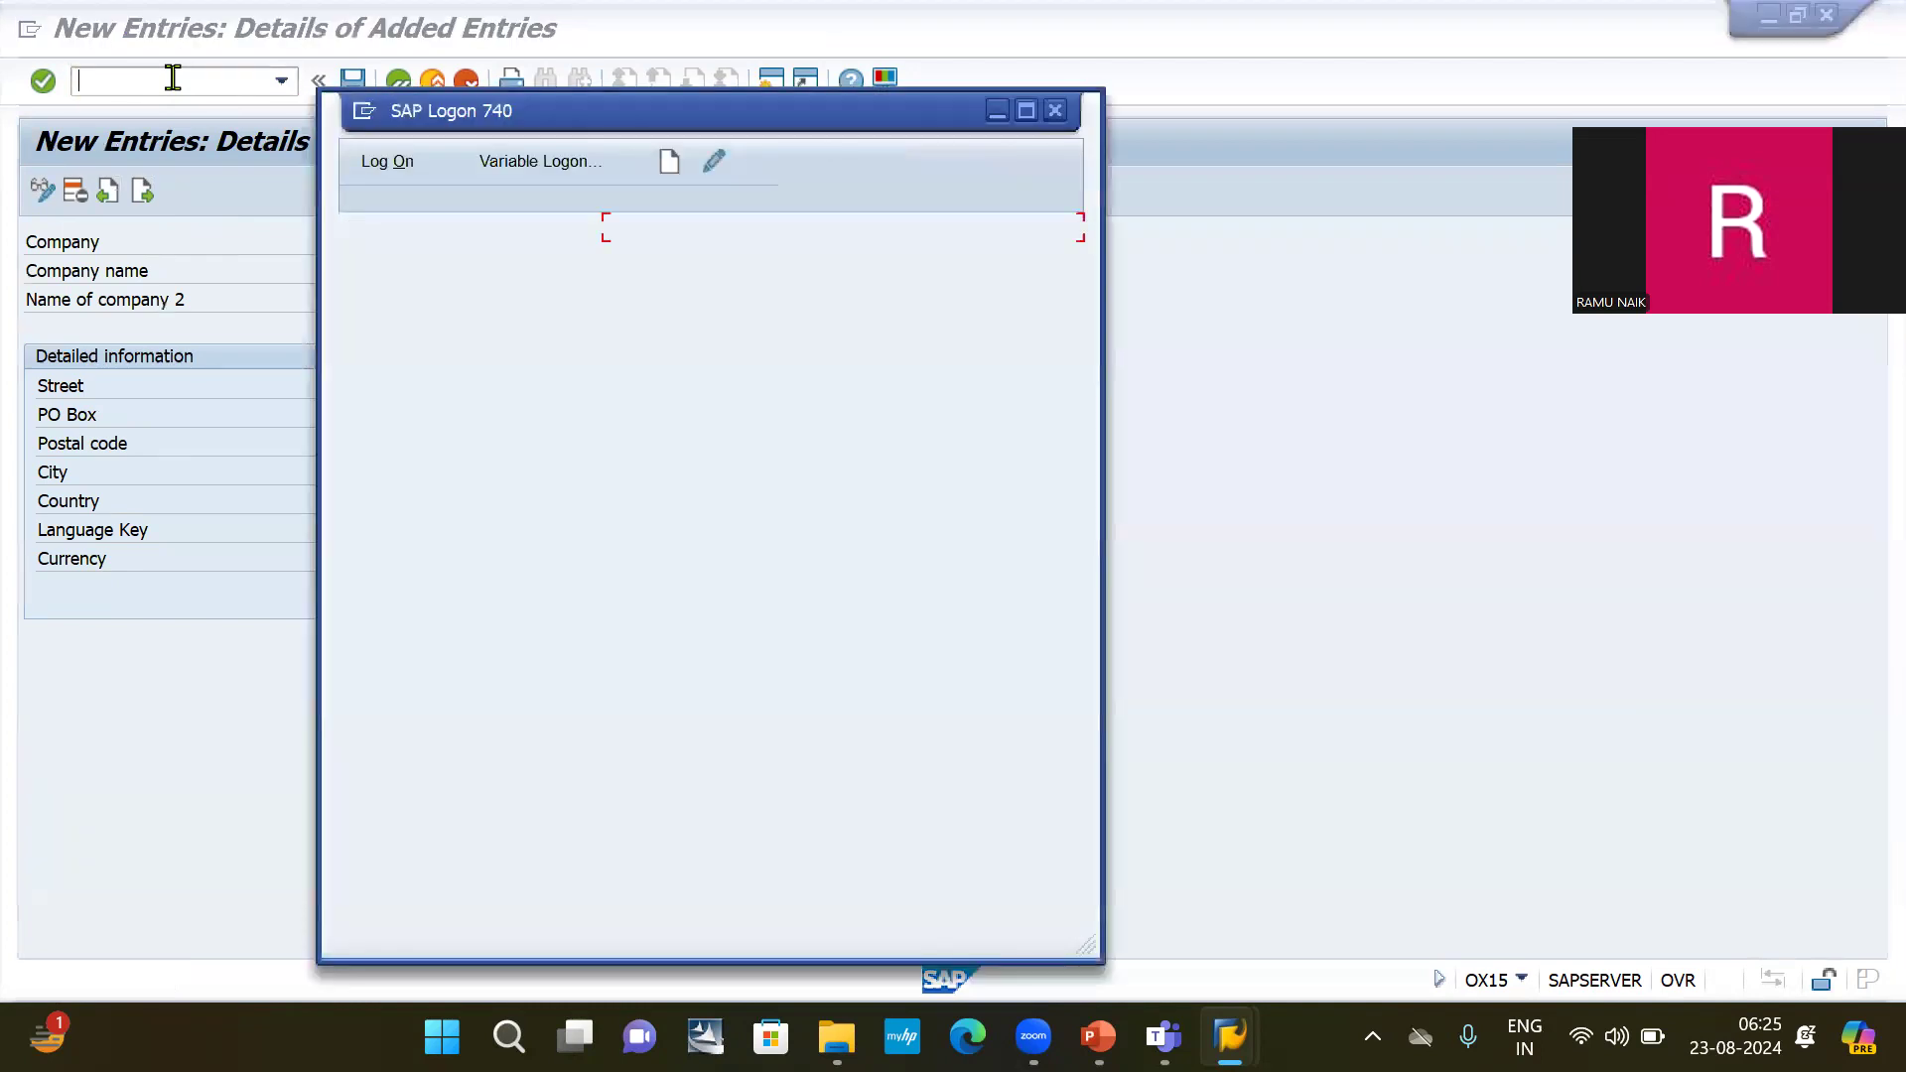
pyautogui.hotkey('alt', 'Tab')
pyautogui.hotkey('alt', 'Tab')
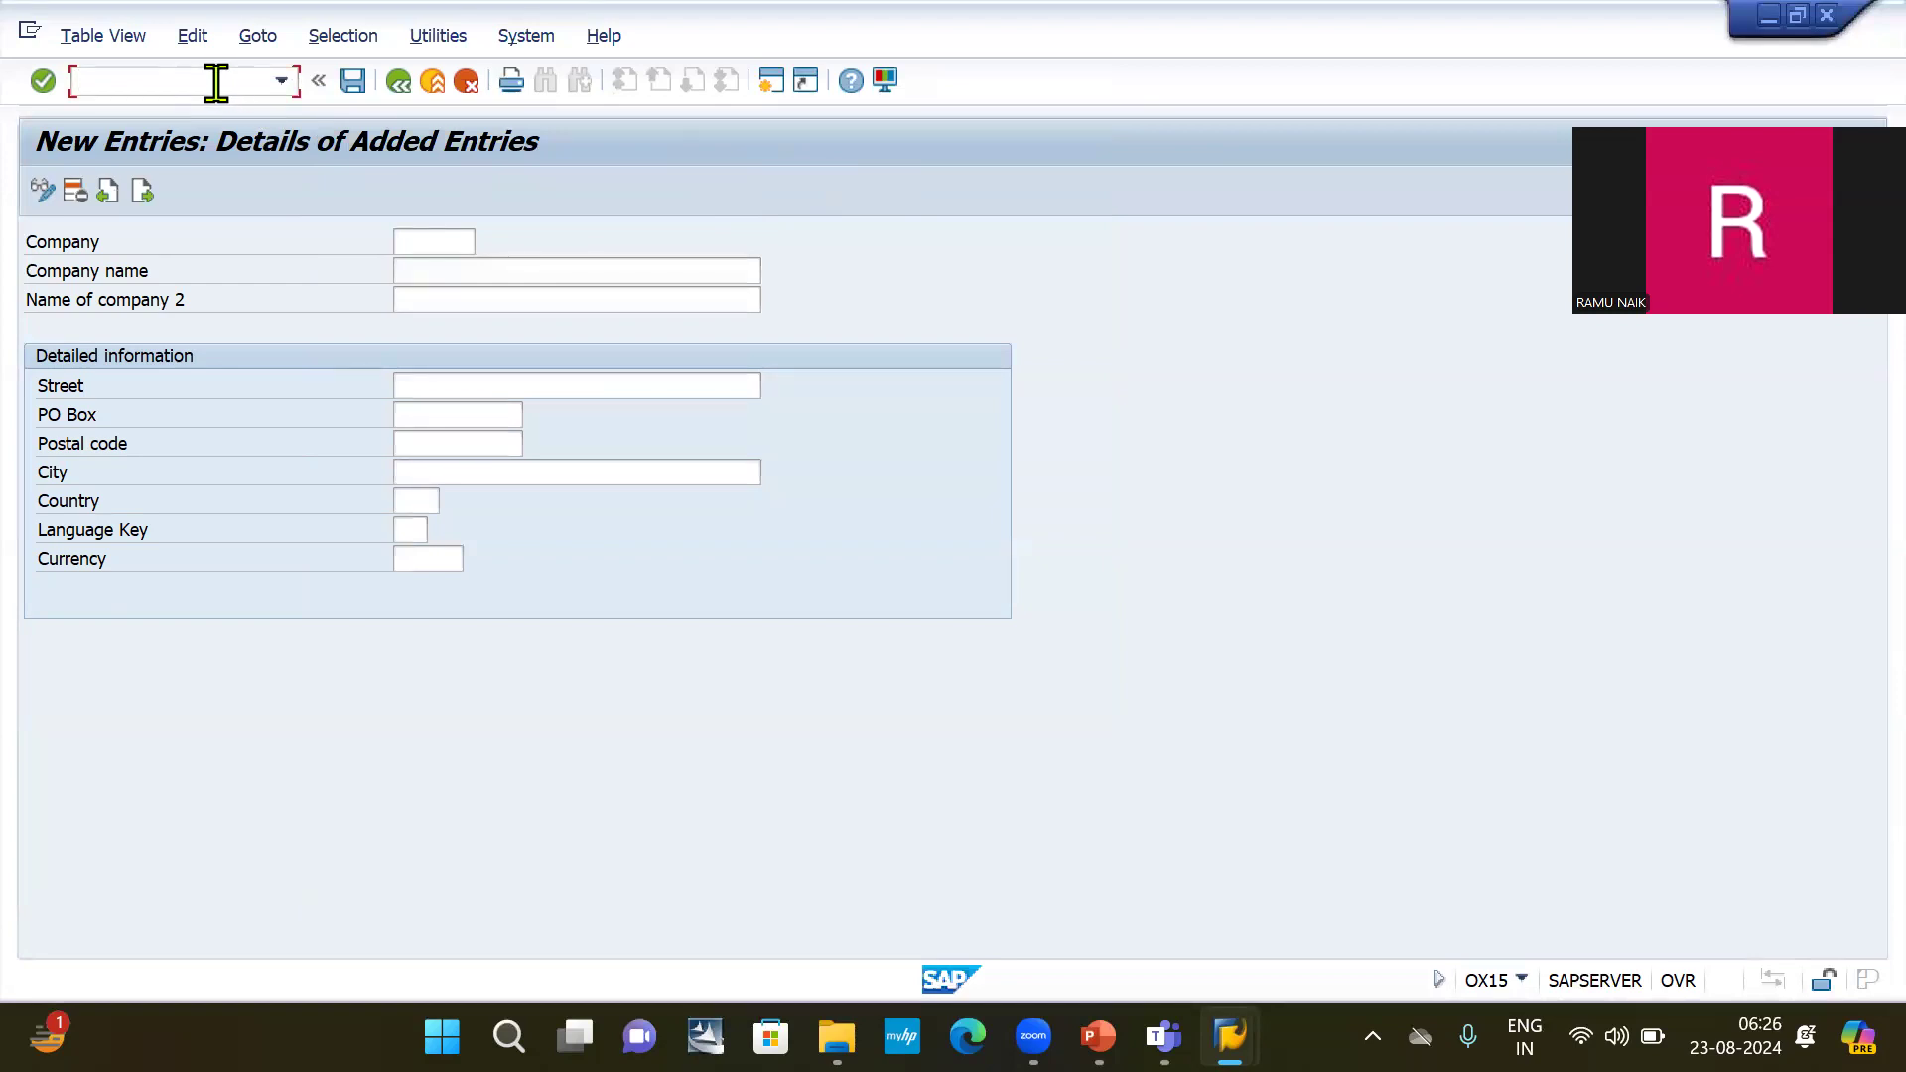
# Leave the new company entry with the command /n and start transaction SPRO.
pyautogui.click(216, 82)
pyautogui.write('/')
pyautogui.write('n')
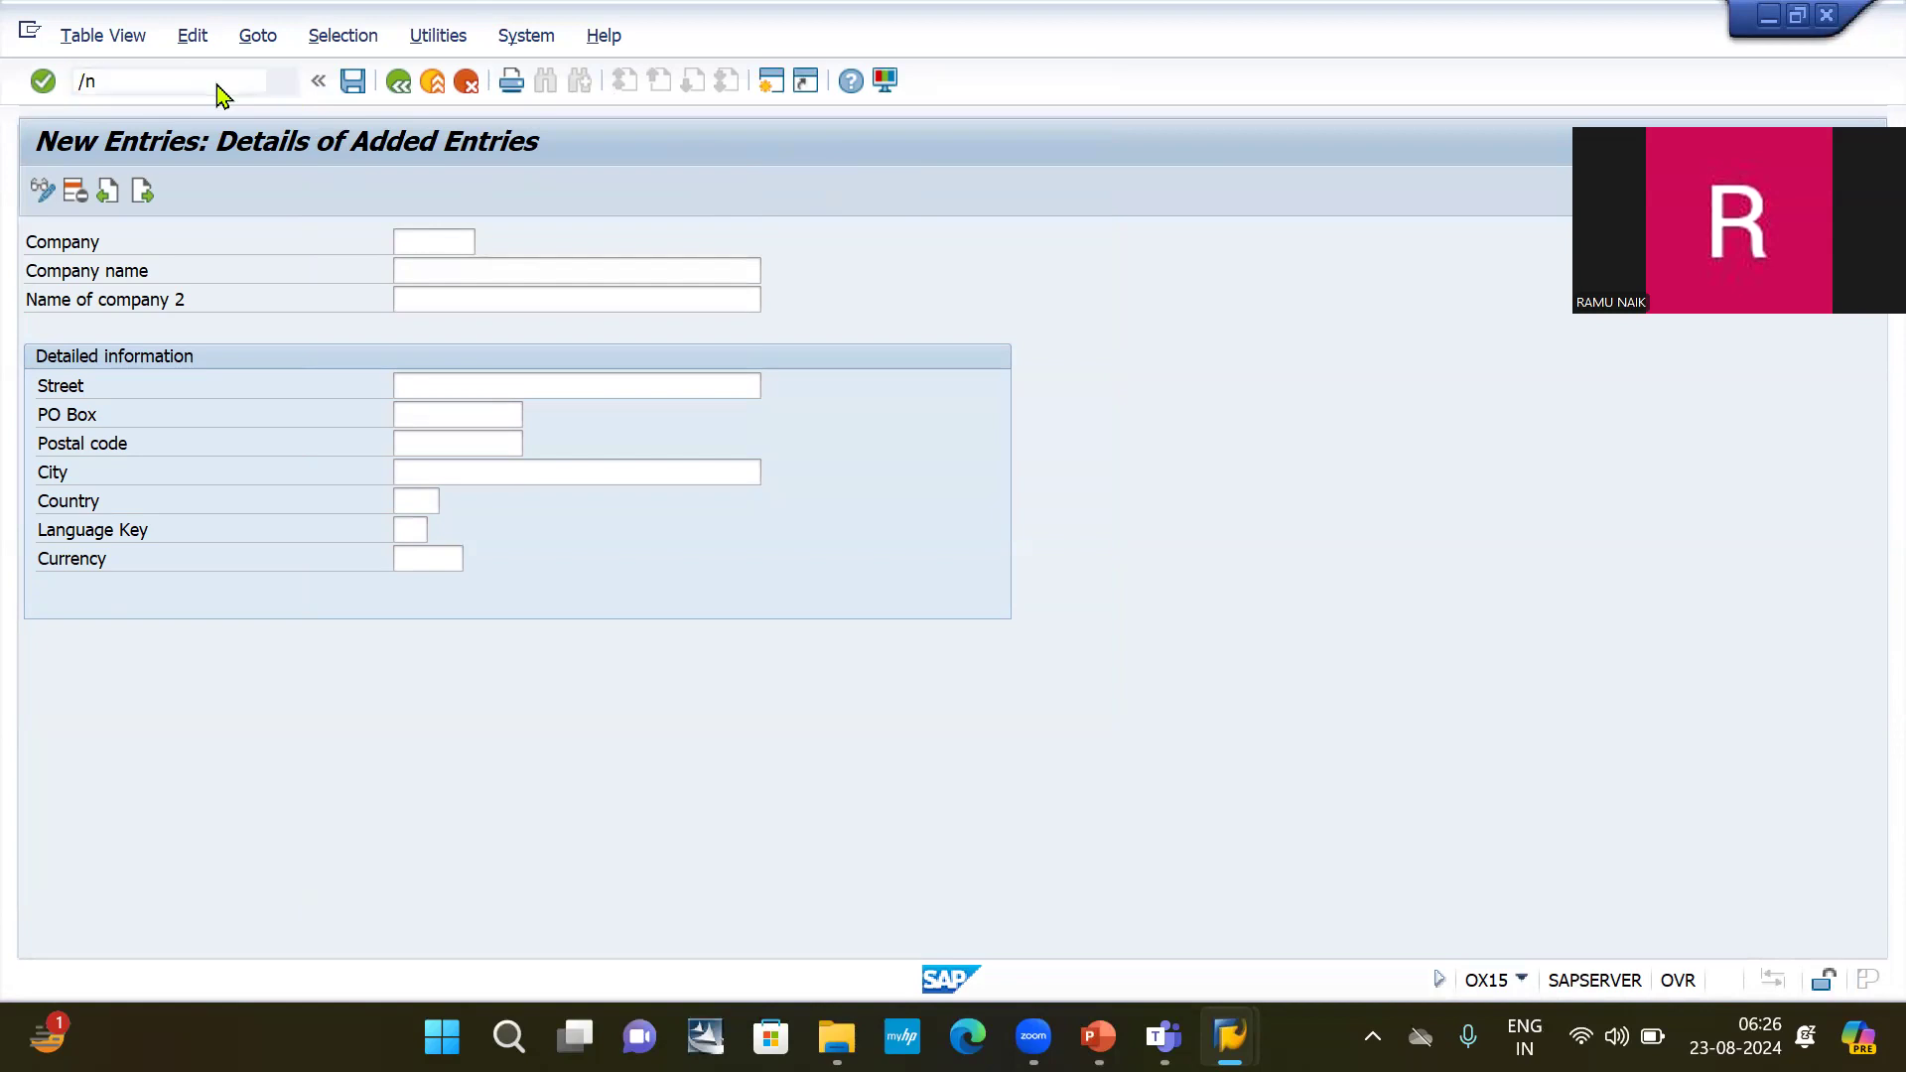
pyautogui.press('Return')
pyautogui.write('spro')
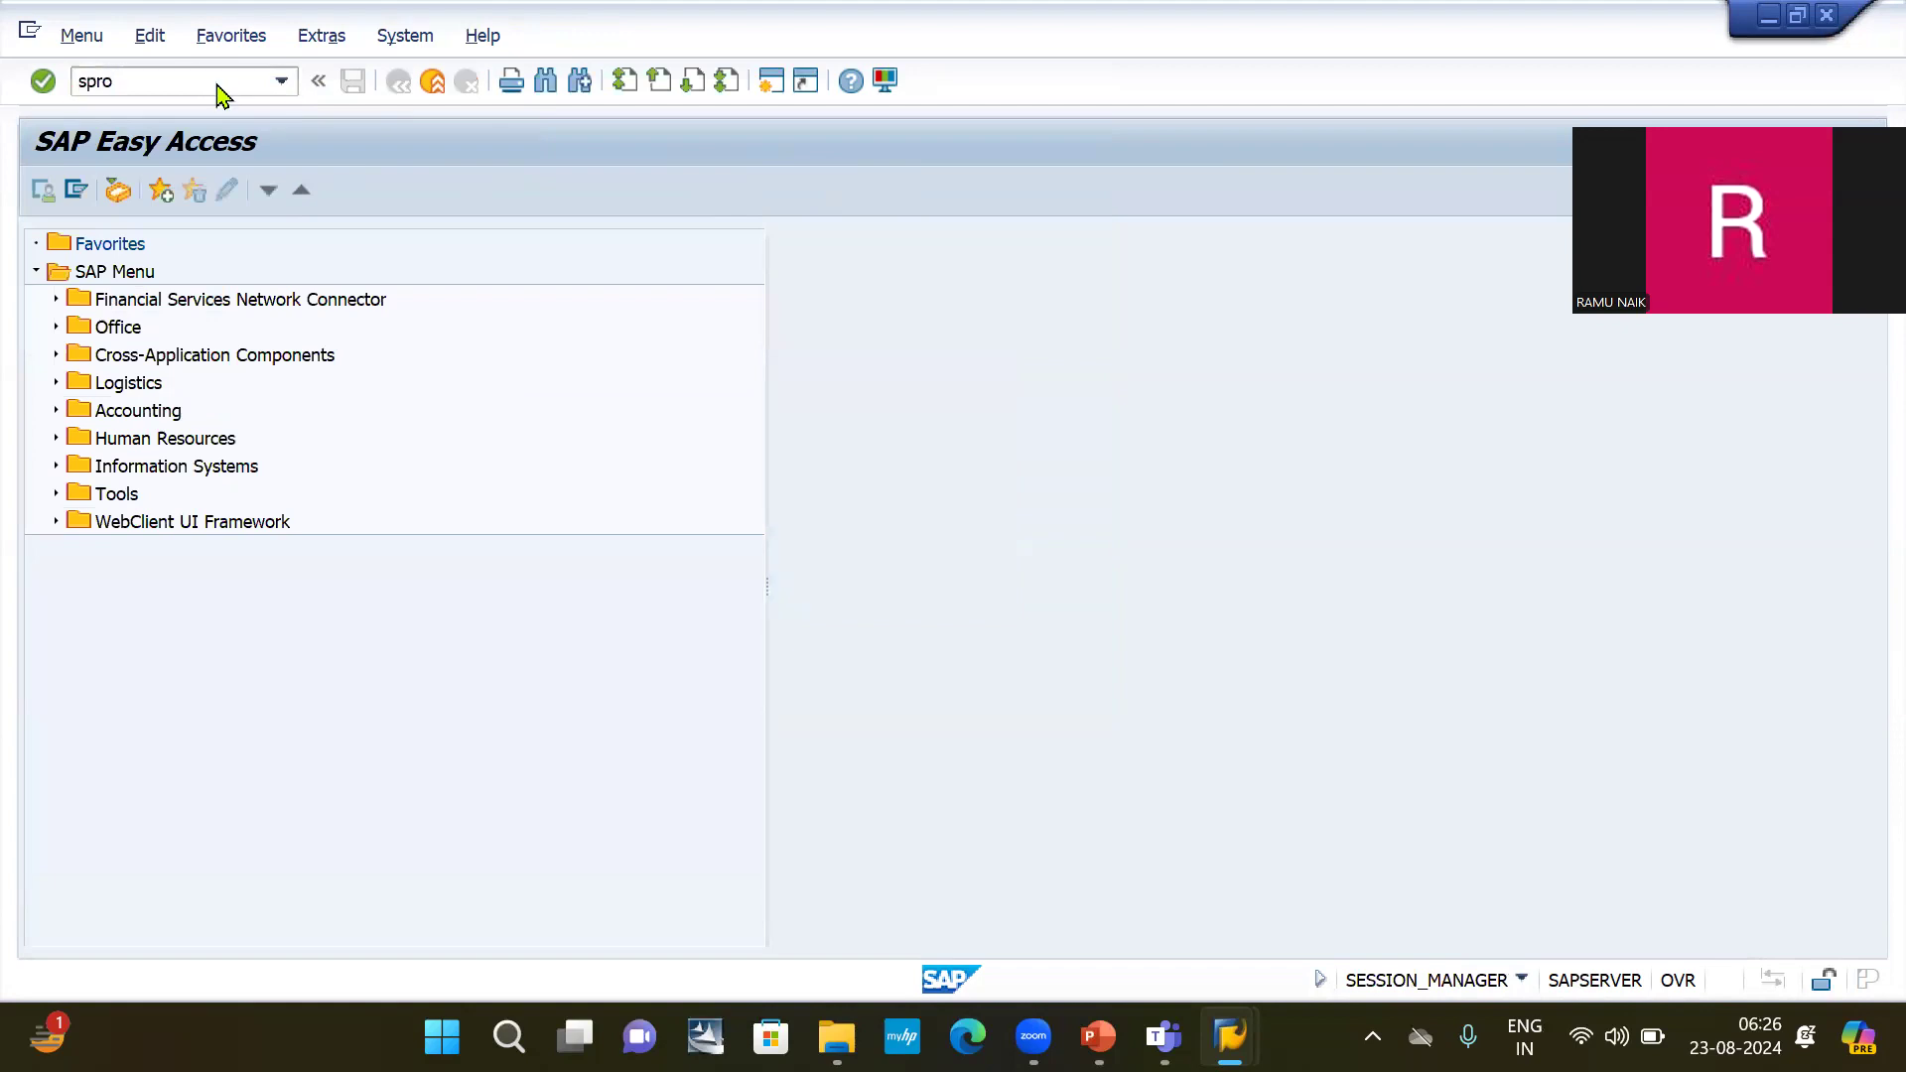
pyautogui.press('Return')
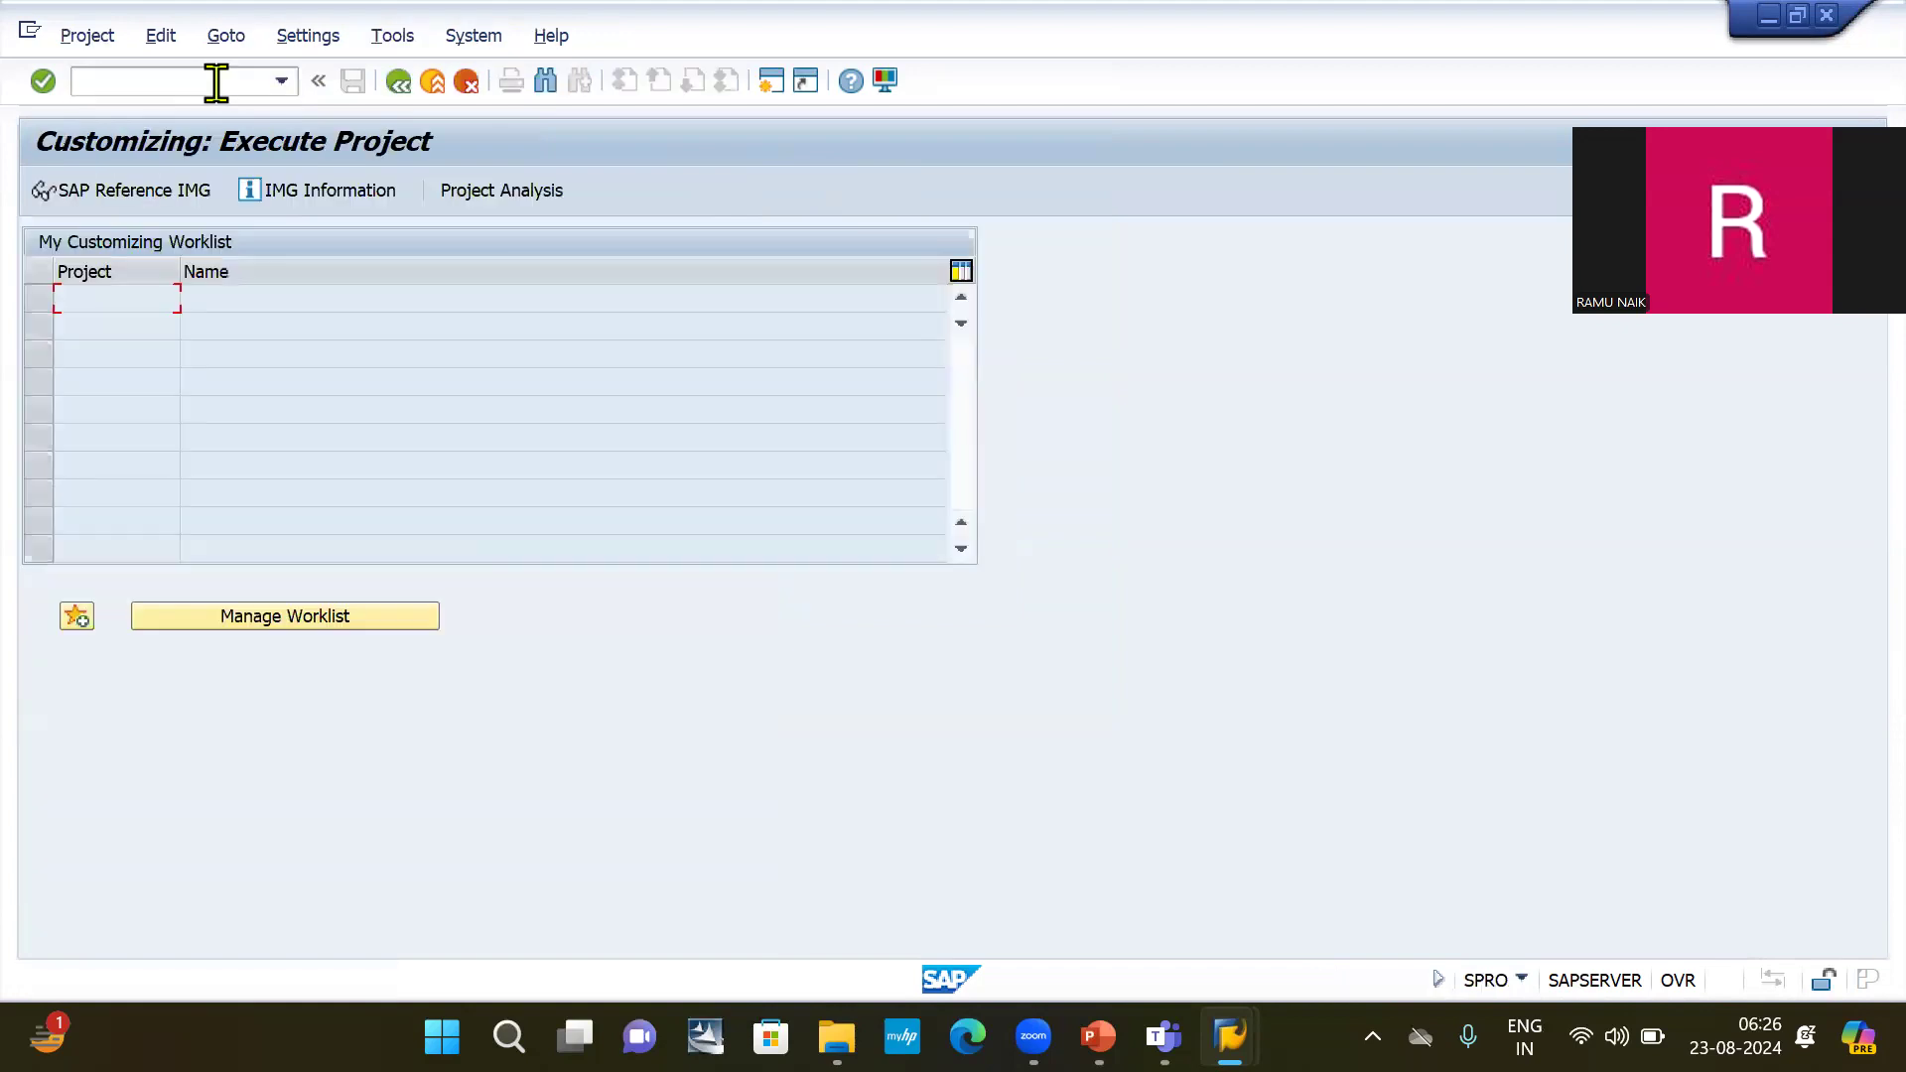
# Display the SAP Reference IMG and expand Enterprise Structure, Definition and Financial Accounting in its structure.
pyautogui.click(156, 204)
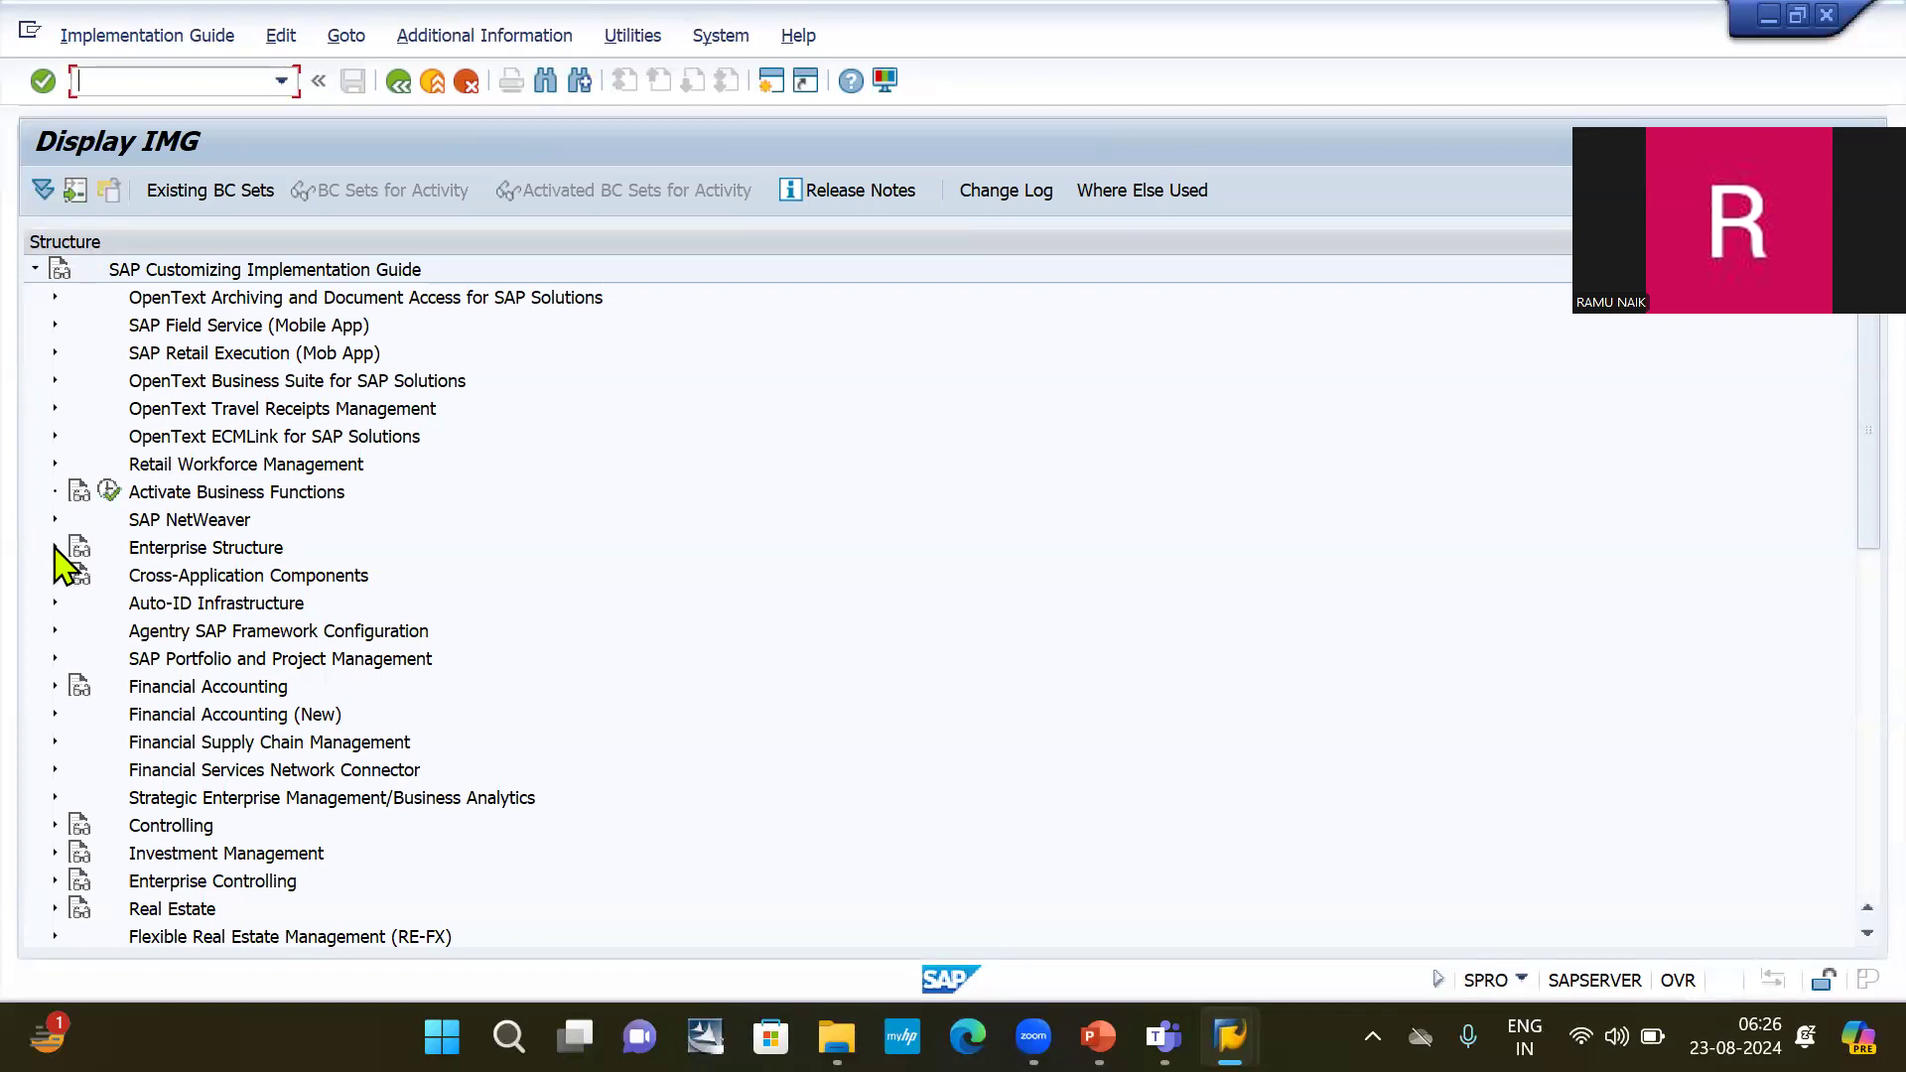
pyautogui.click(56, 551)
pyautogui.click(56, 548)
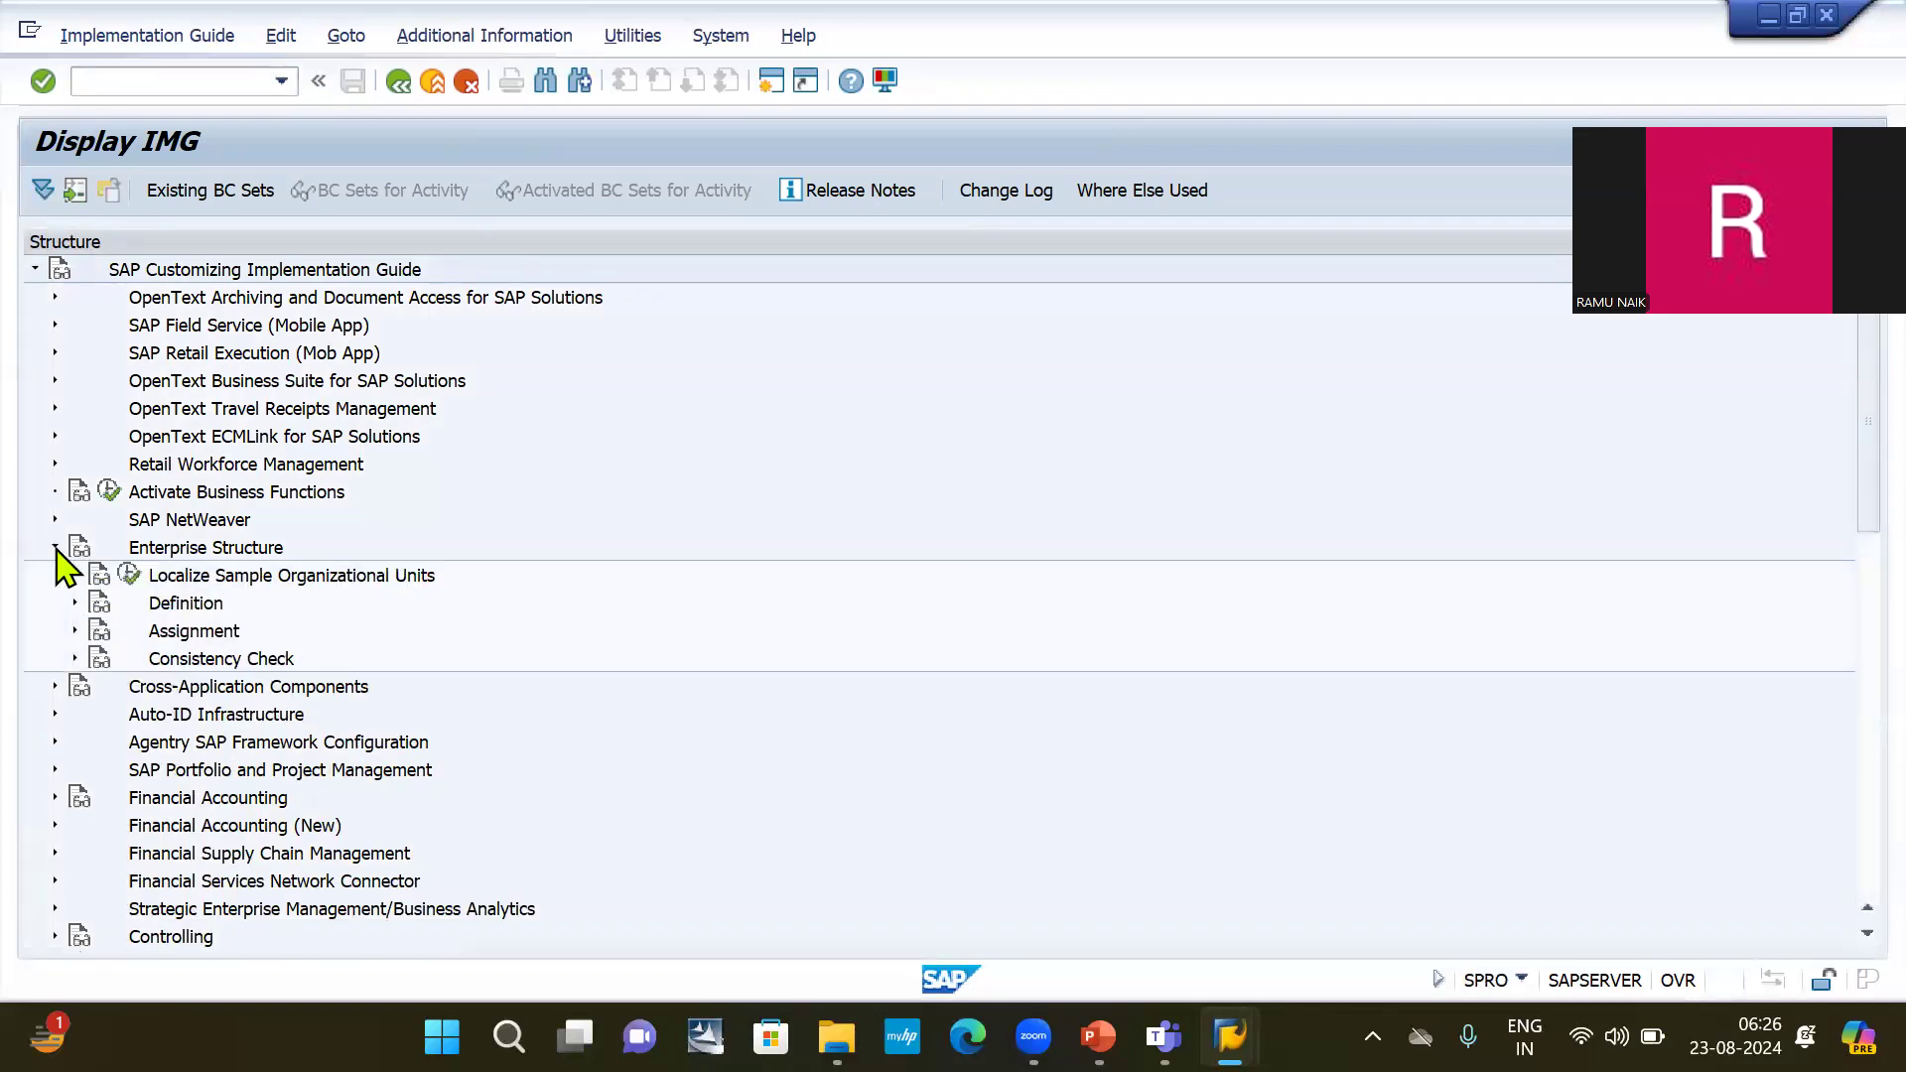
pyautogui.click(74, 605)
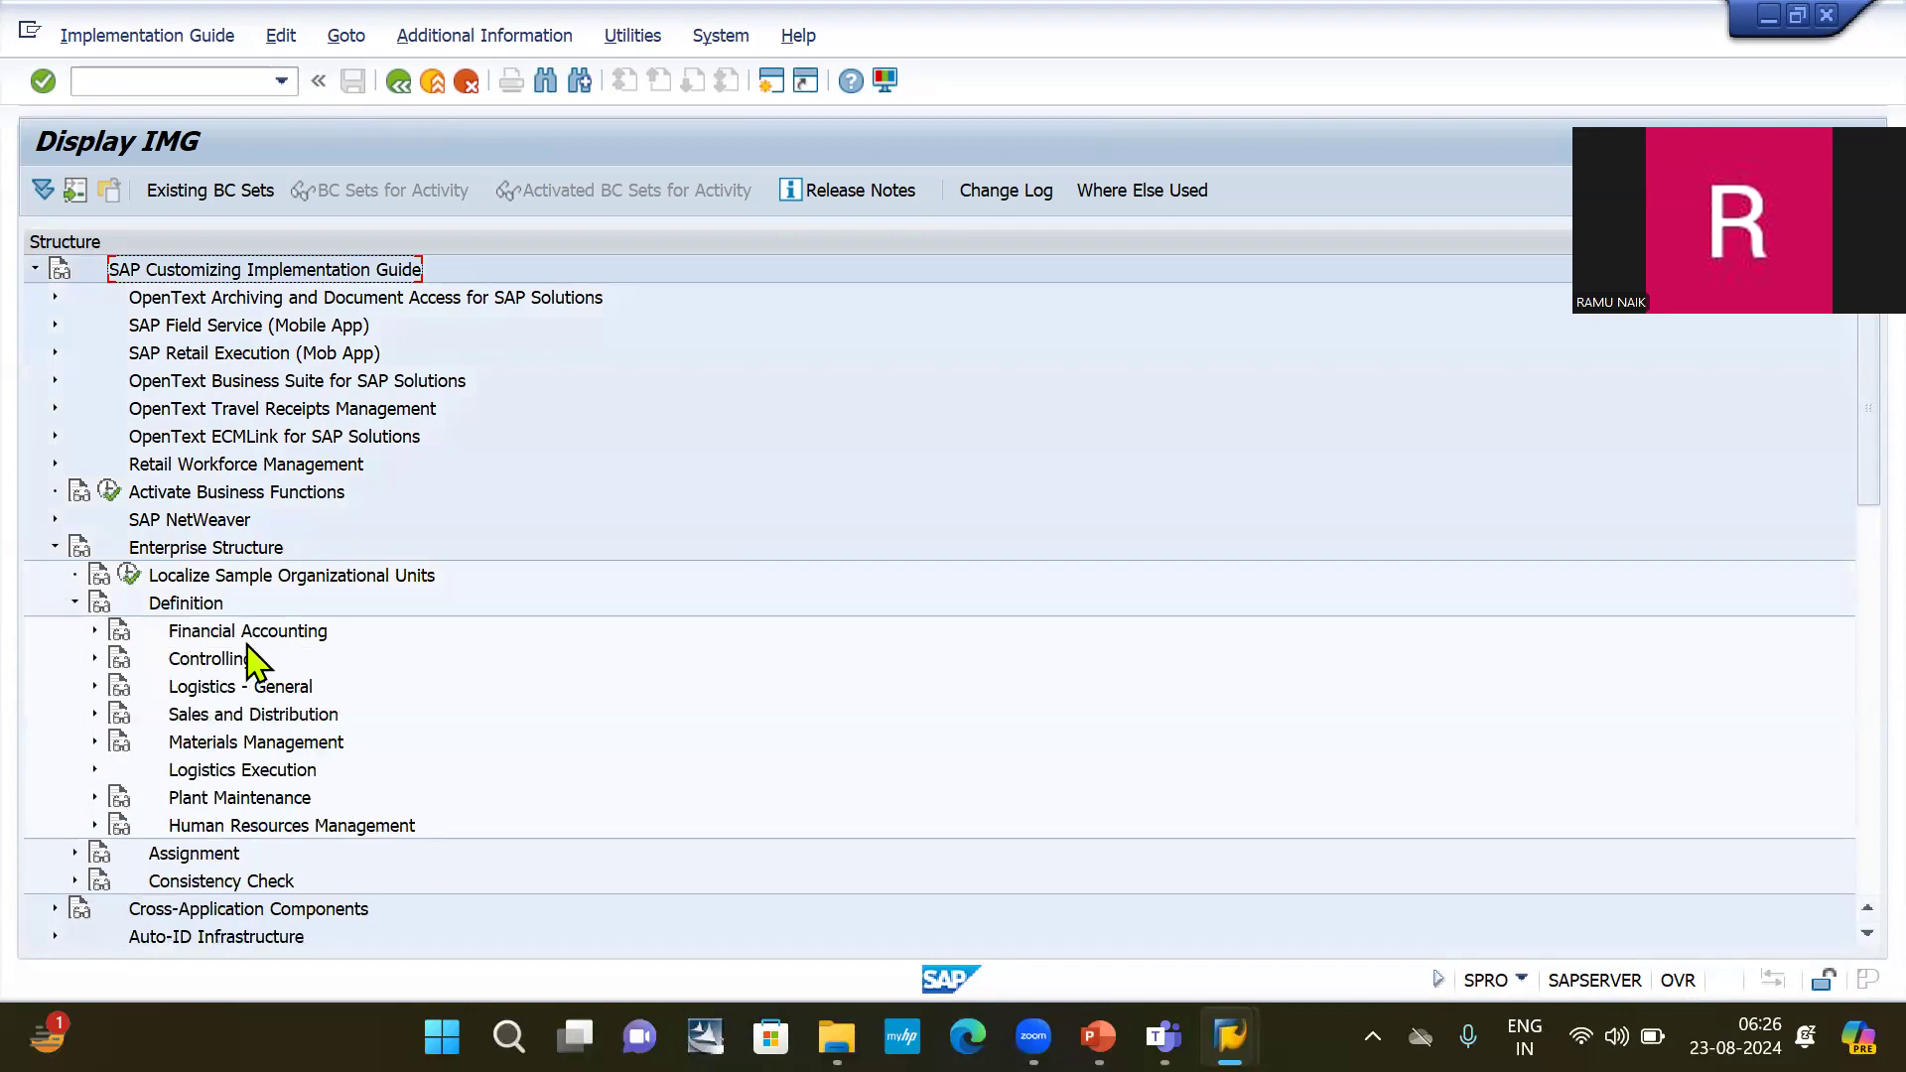
pyautogui.click(96, 632)
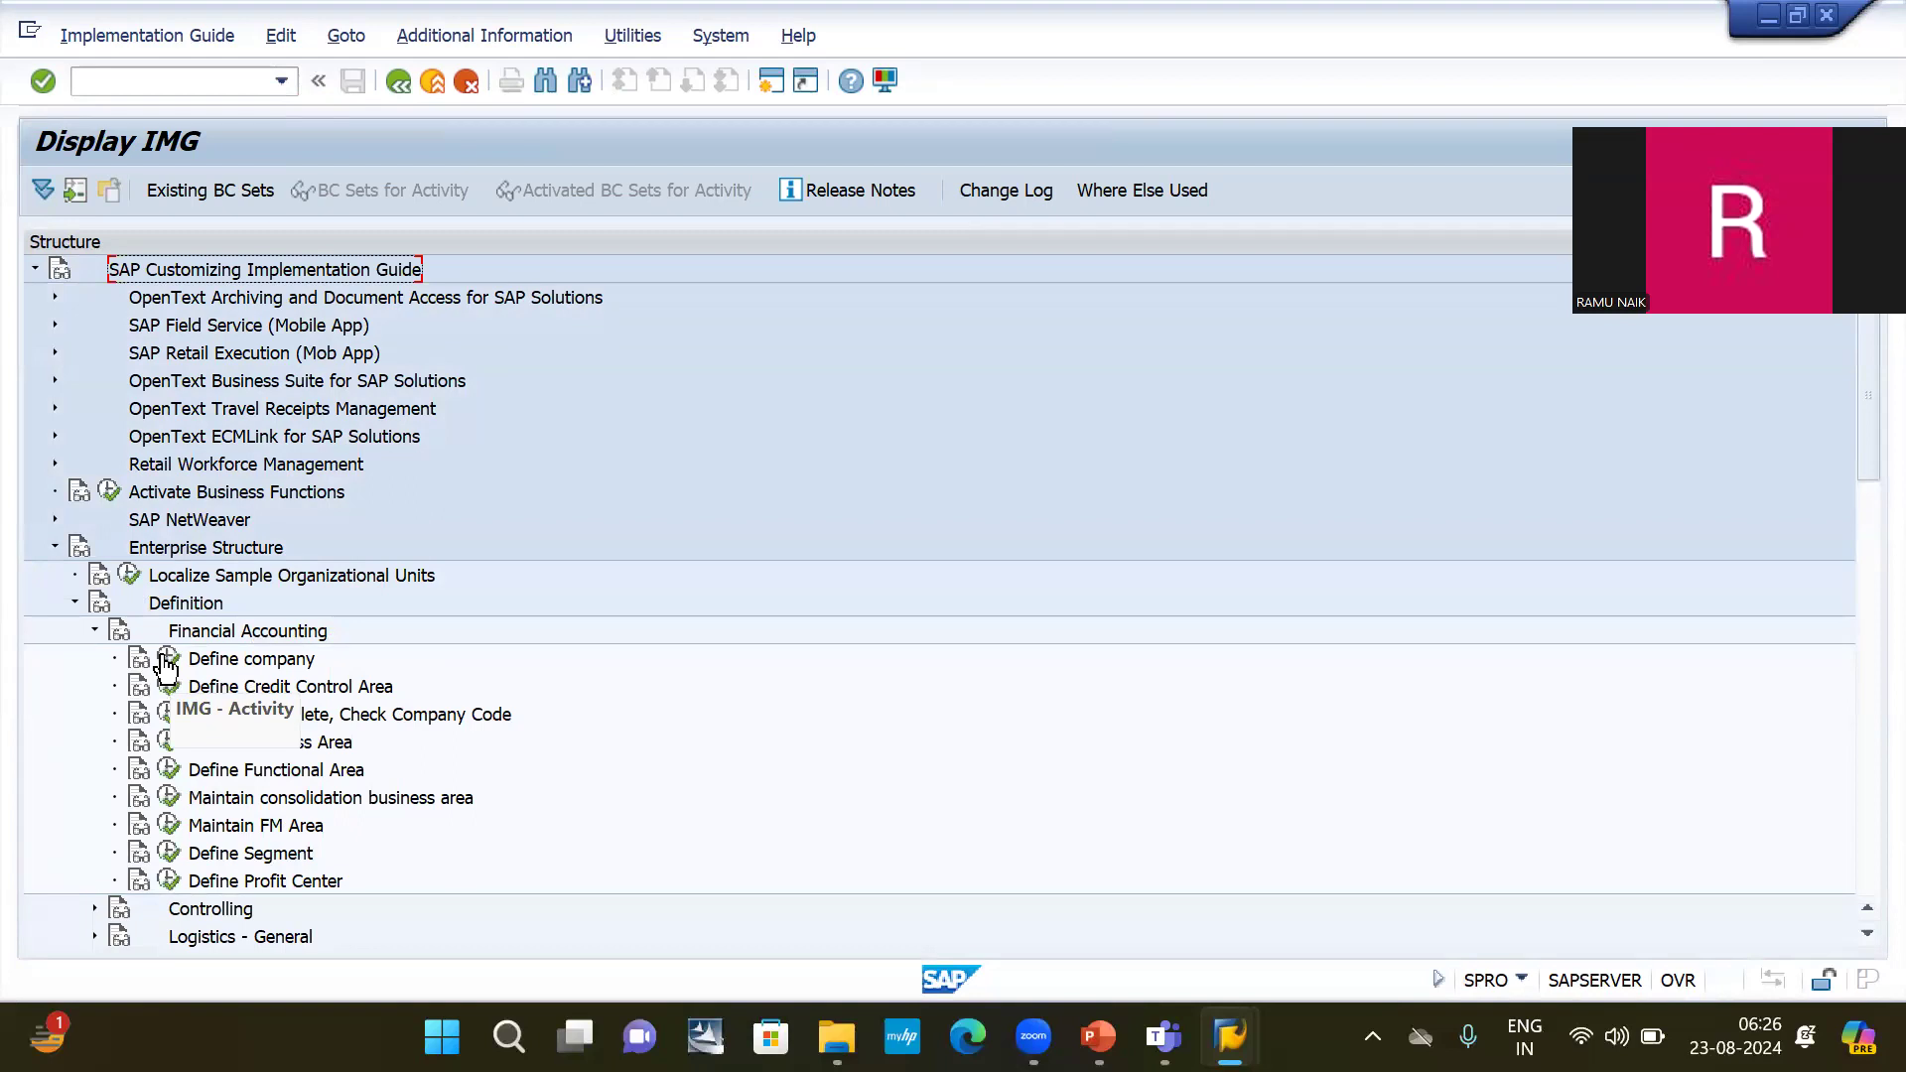
# Execute the Define company activity and open a blank new entry form, placing the cursor in the City field.
pyautogui.click(167, 661)
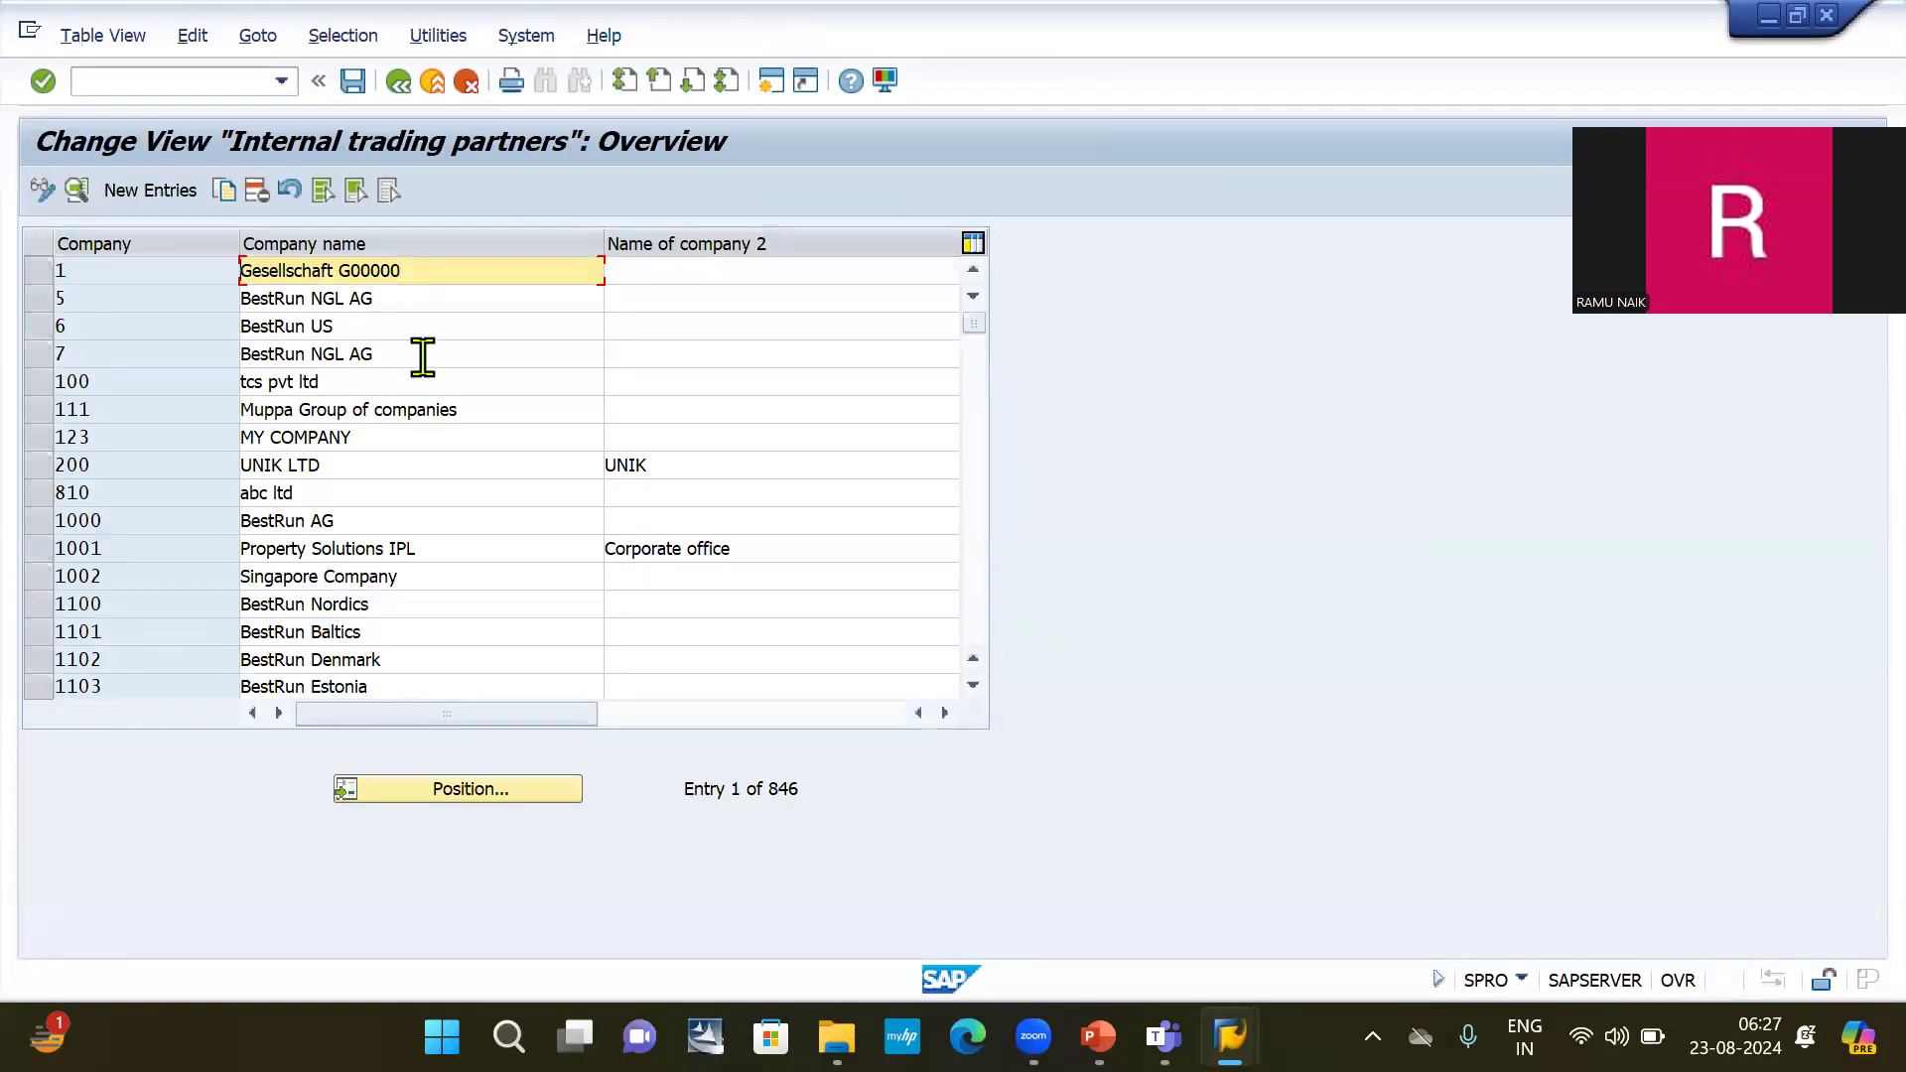
pyautogui.click(154, 192)
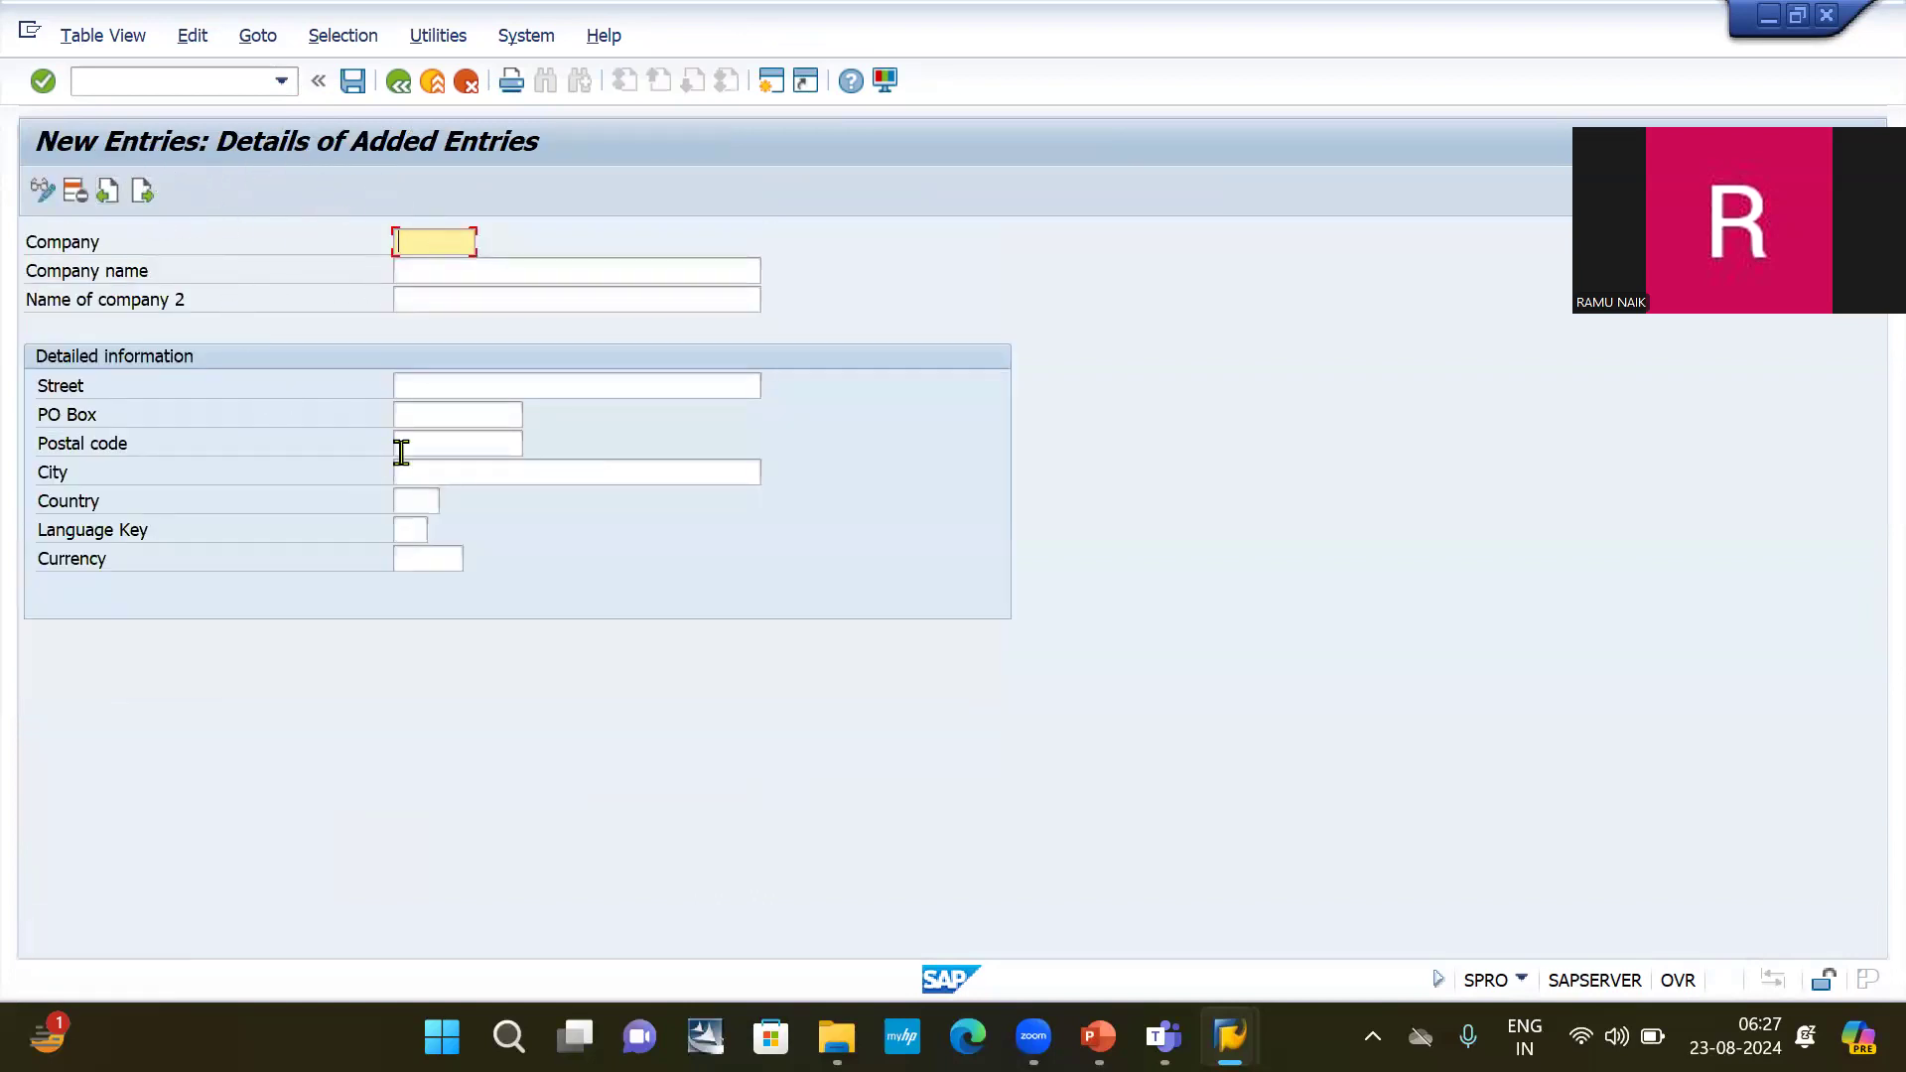
pyautogui.click(430, 464)
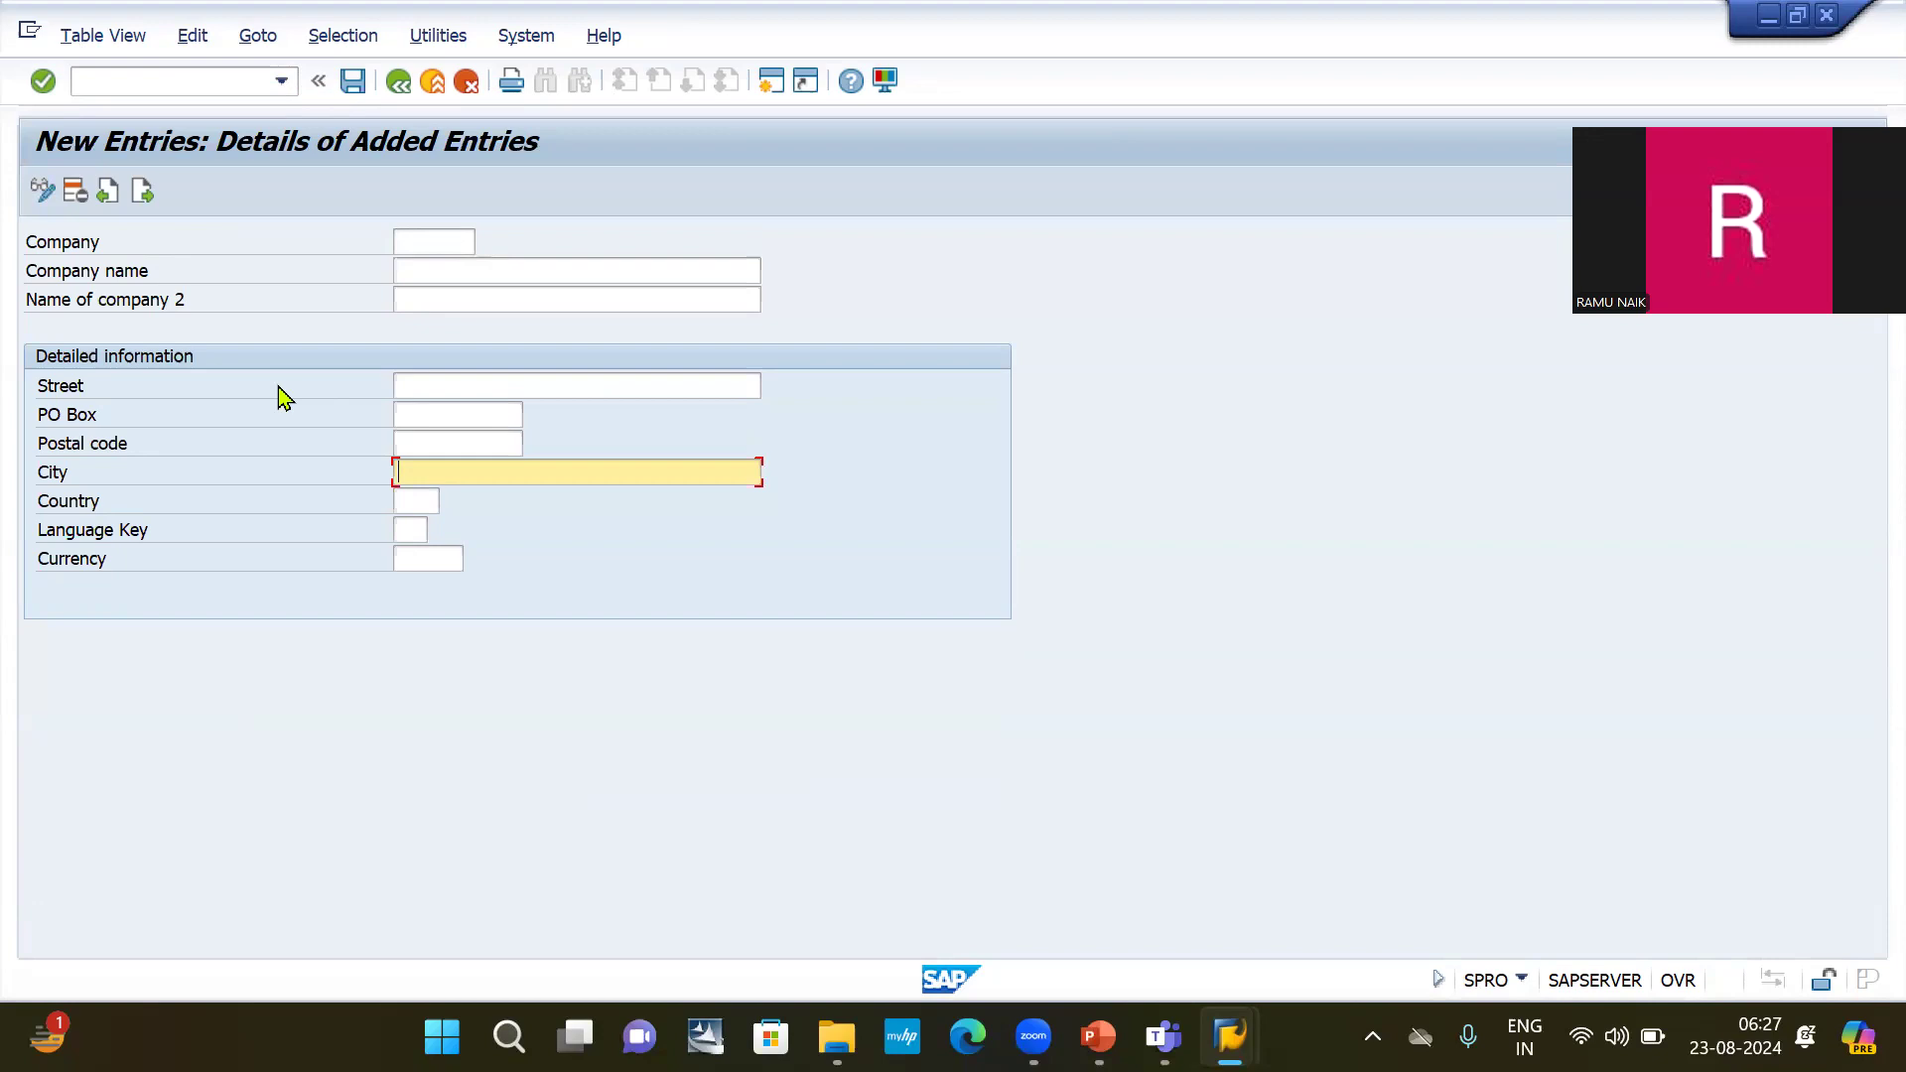
# Switch to the Microsoft Teams meeting, admit the guest waiting in the lobby, and return to the SAP new company entry.
pyautogui.moveTo(1151, 995)
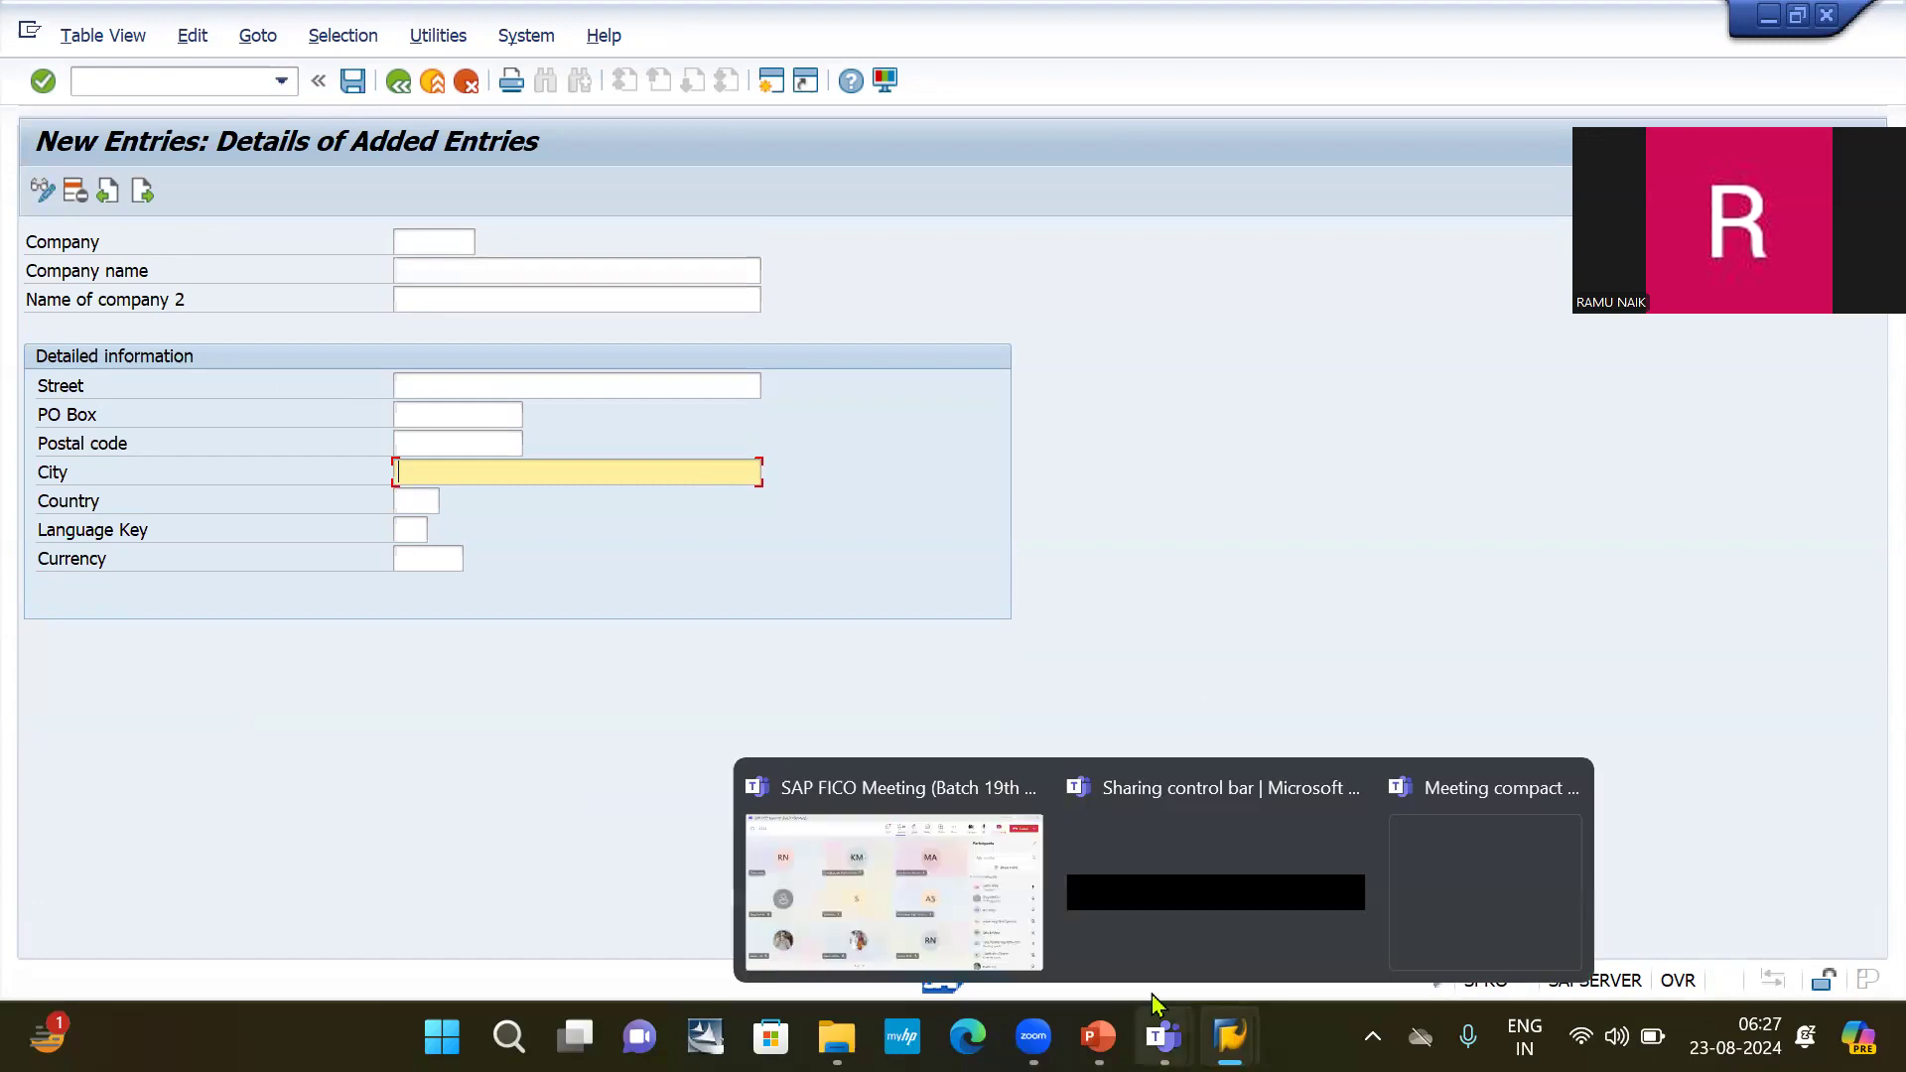
pyautogui.click(970, 898)
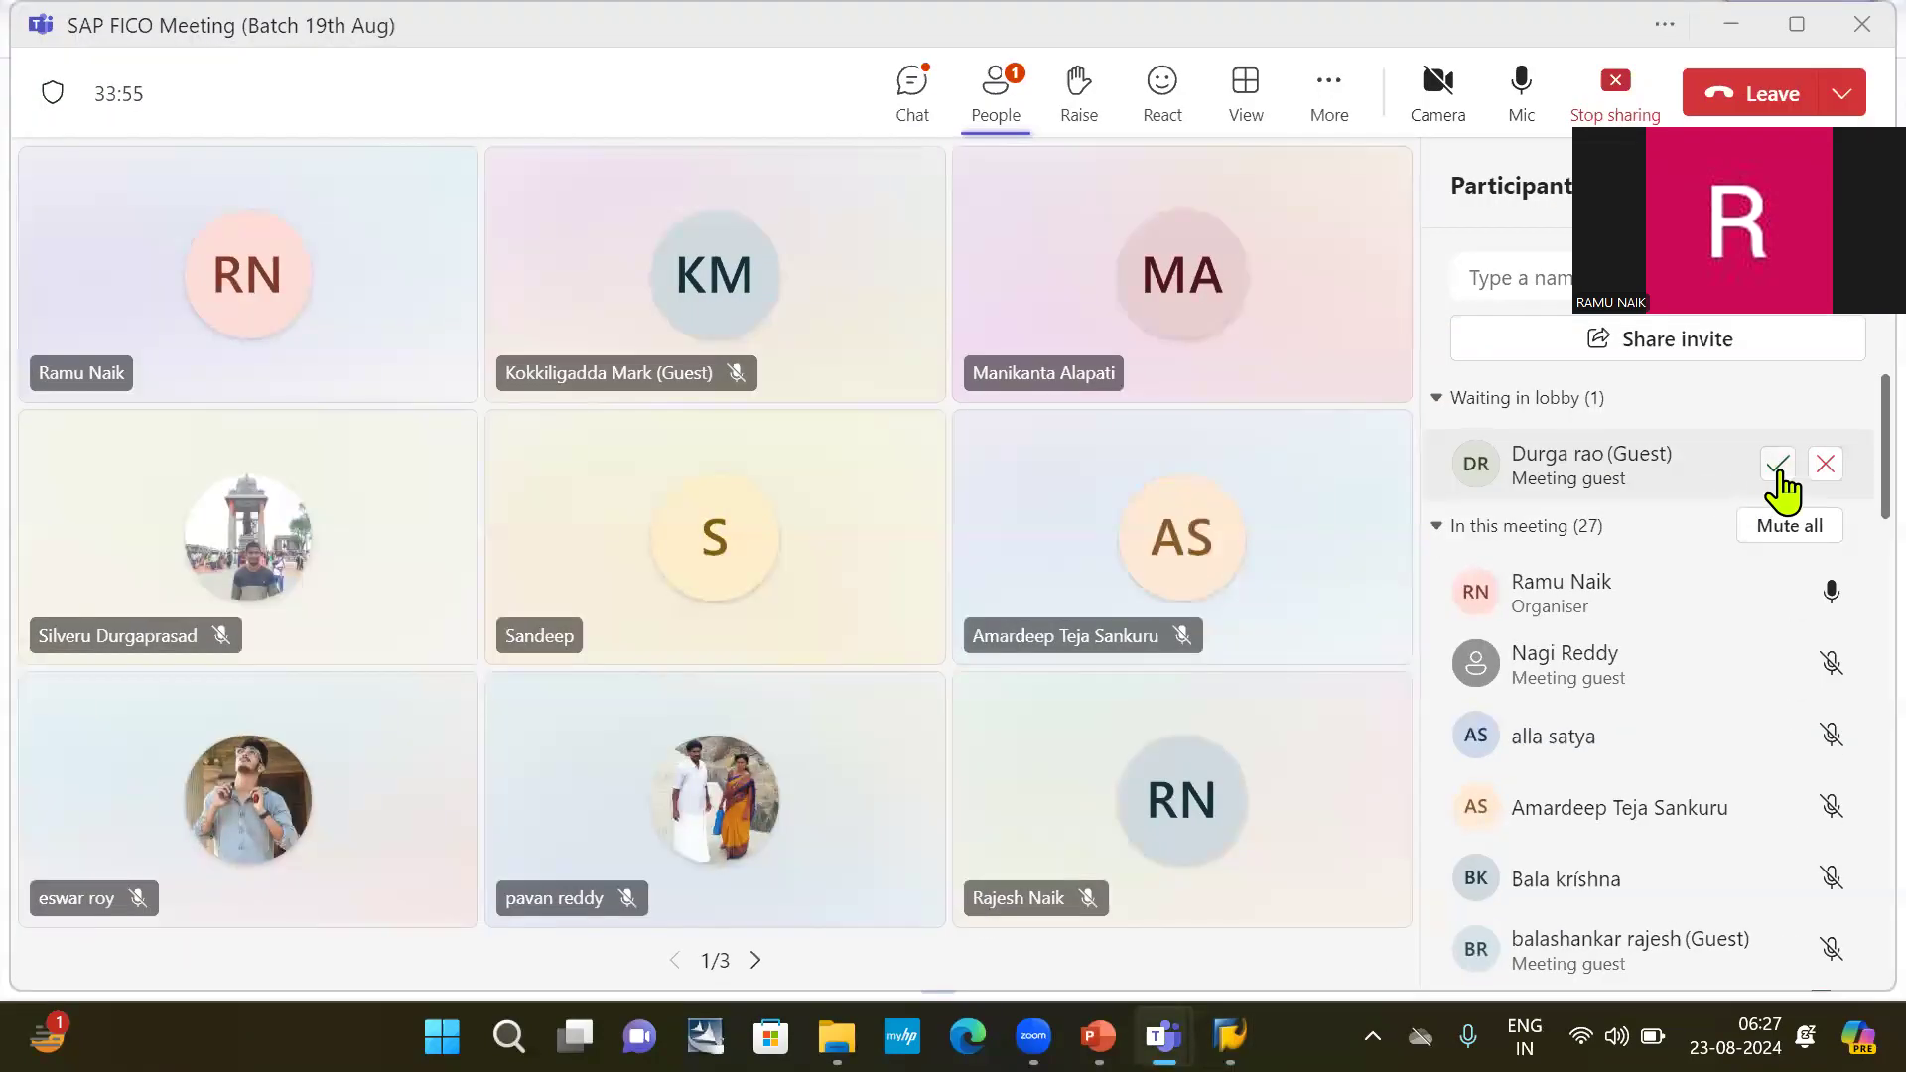
pyautogui.click(1777, 464)
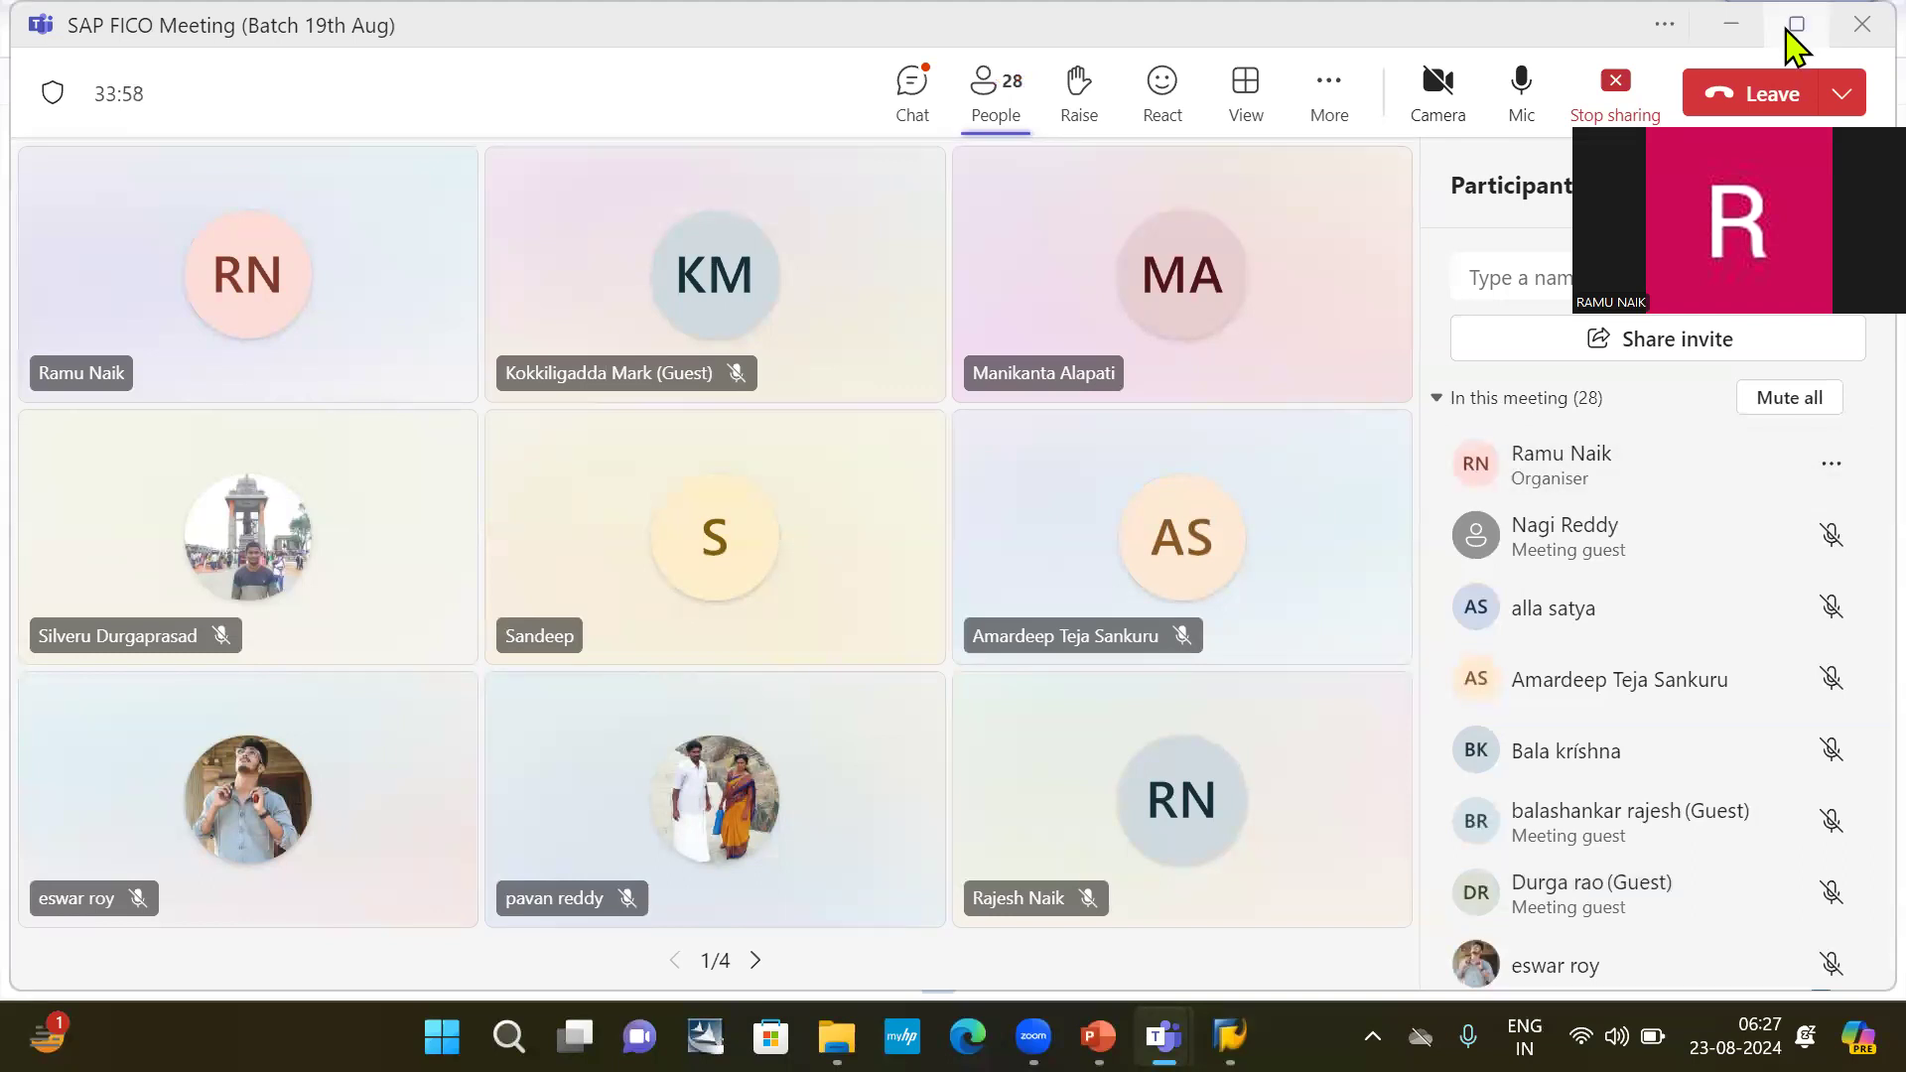
pyautogui.click(1732, 27)
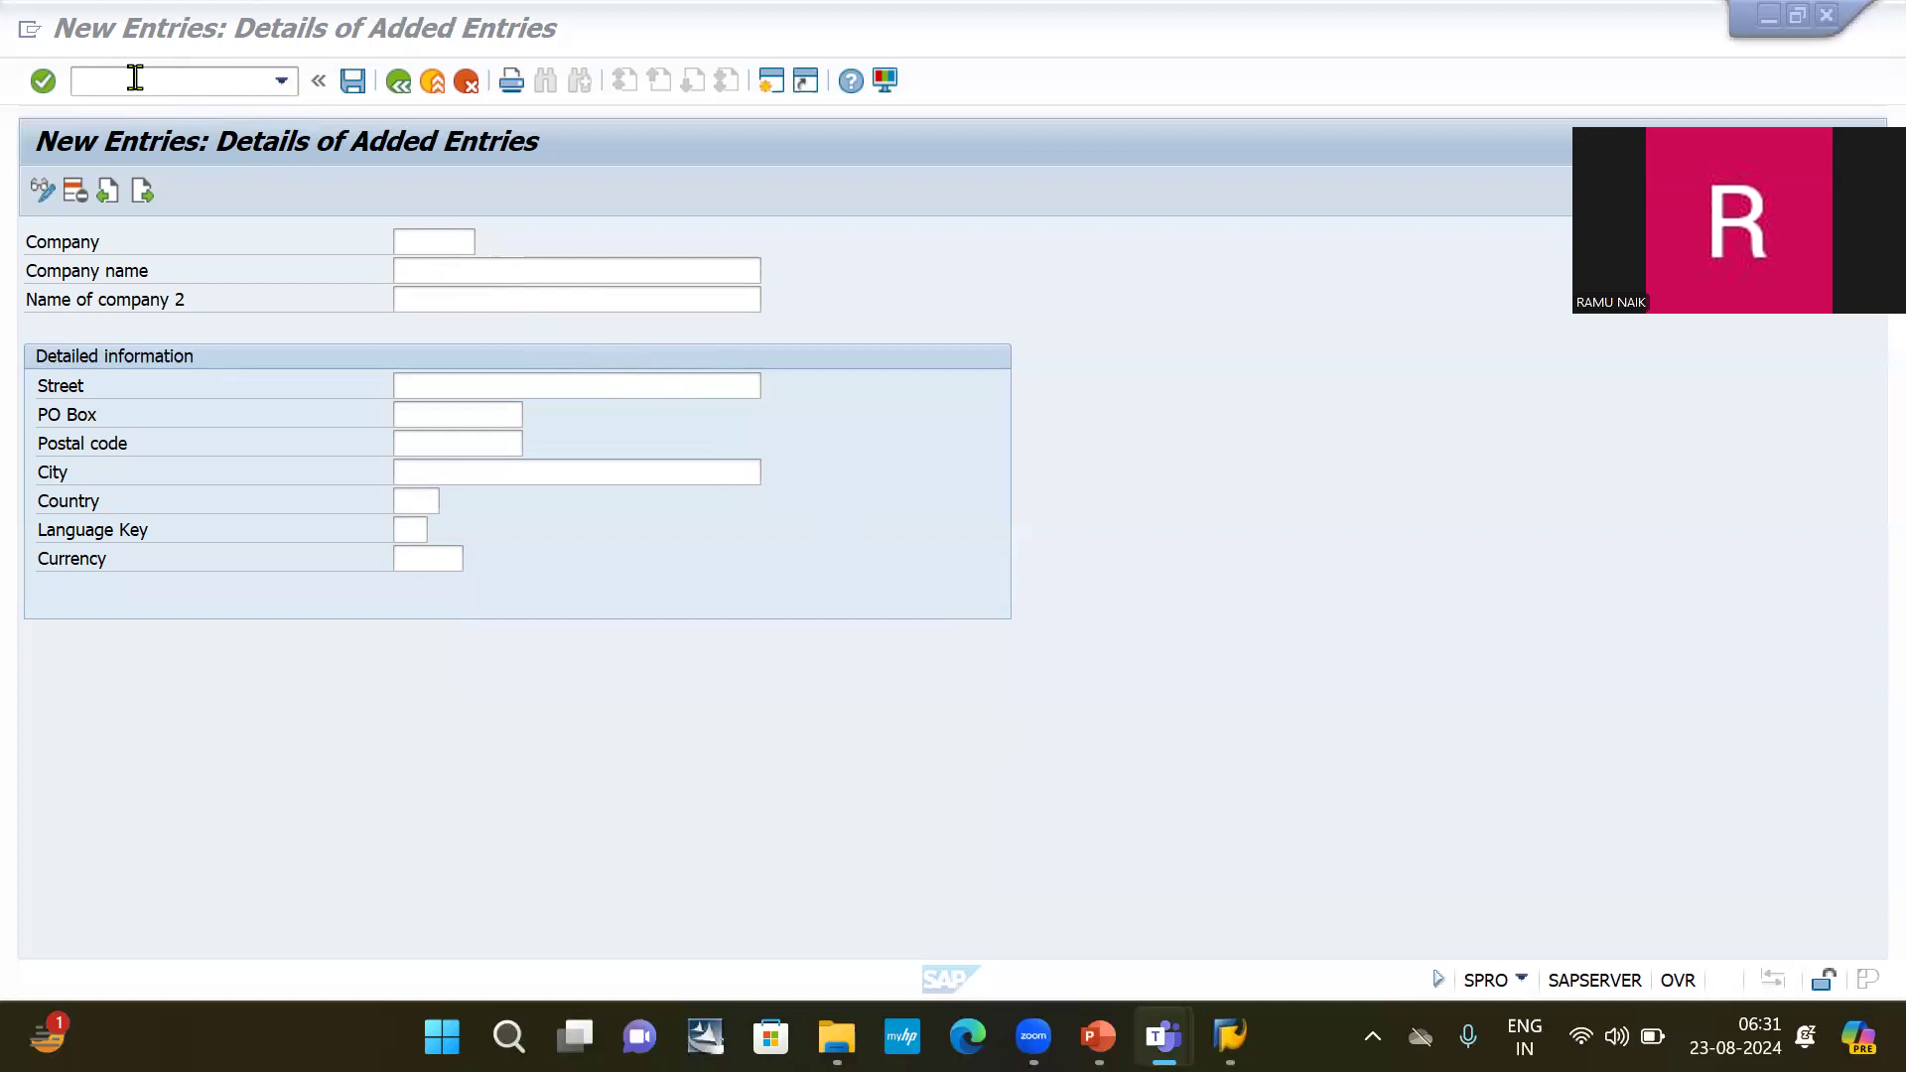
# Switch from the SAP new company entry to the Ramu SAP Introduction presentation in PowerPoint.
pyautogui.hotkey('alt', 'Tab')
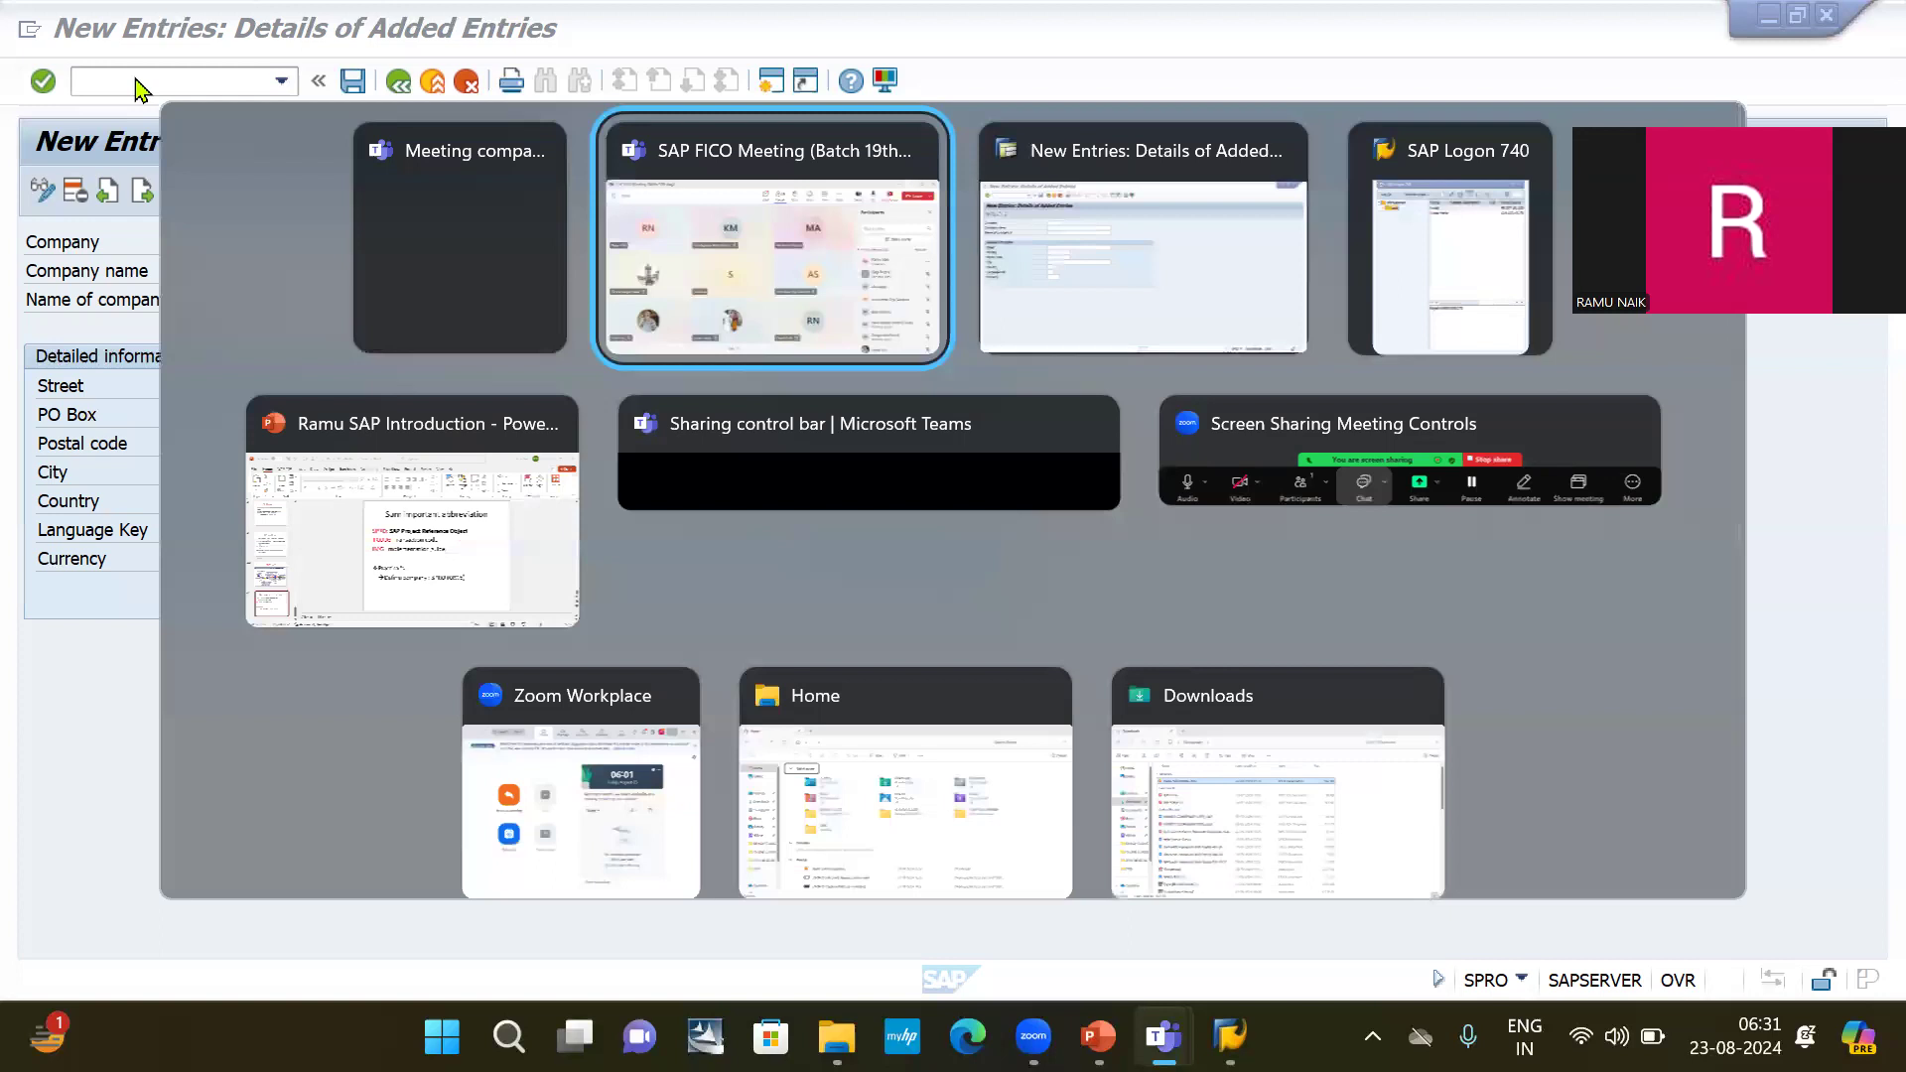
pyautogui.hotkey('alt', 'Tab')
pyautogui.hotkey('alt', 'Tab')
pyautogui.hotkey('alt', 'Tab')
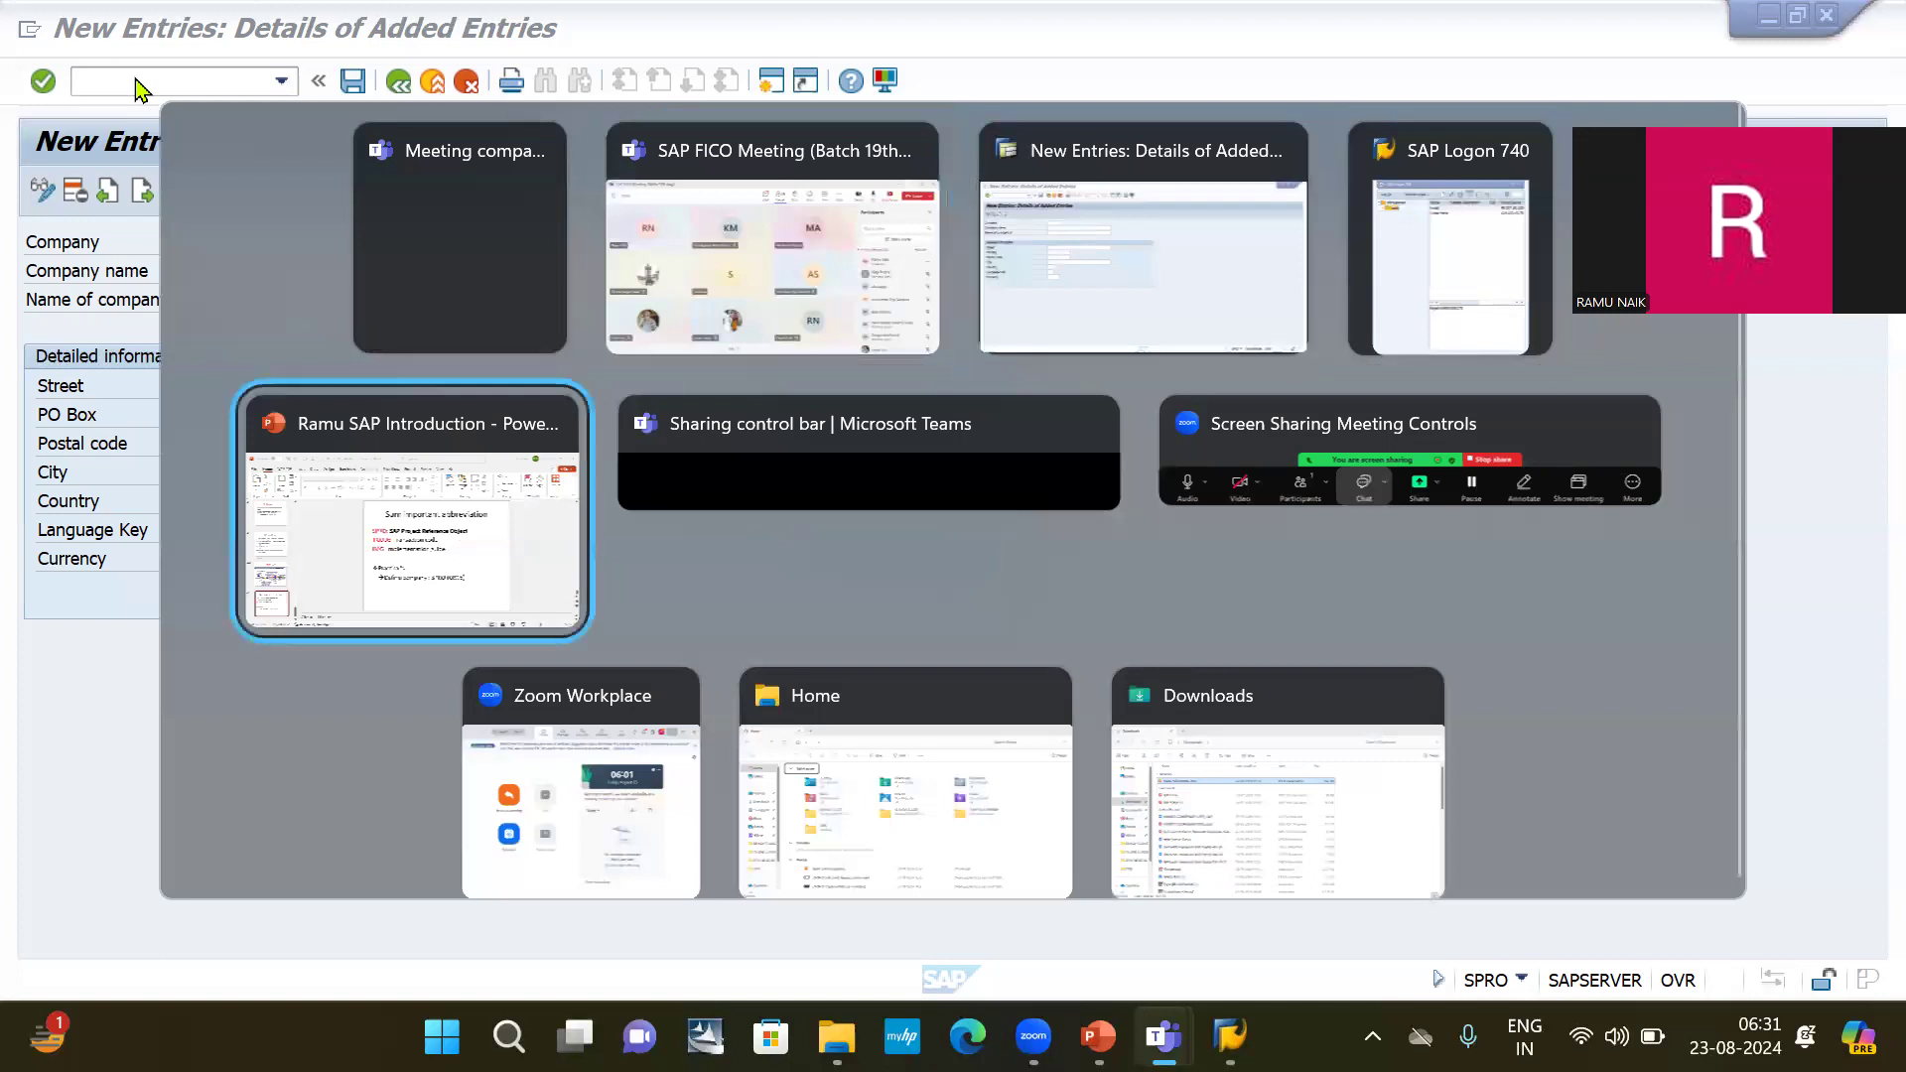